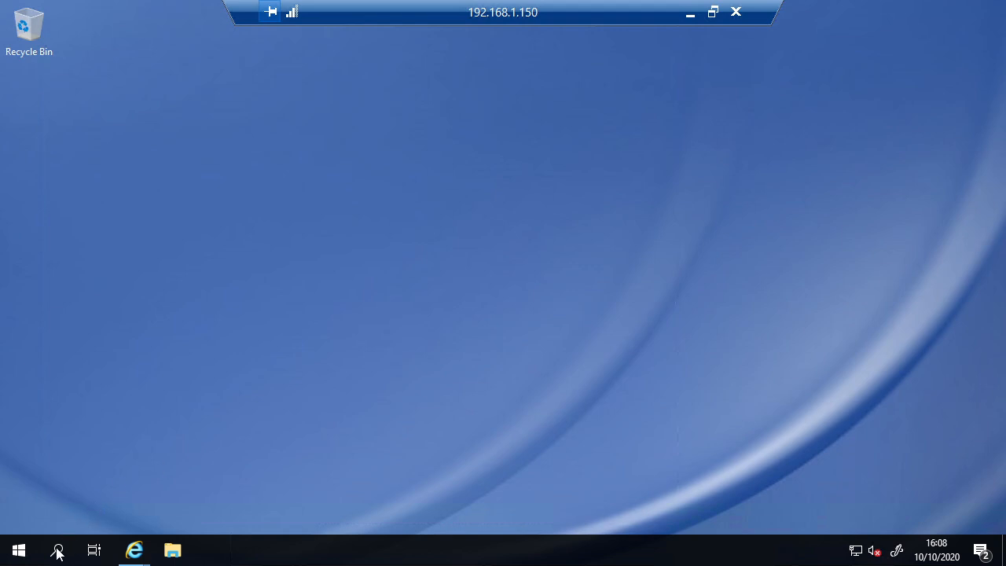
Step: Right-click the Start button on the remote desktop to show the Win+X quick-links menu
right_click(9, 553)
click(108, 198)
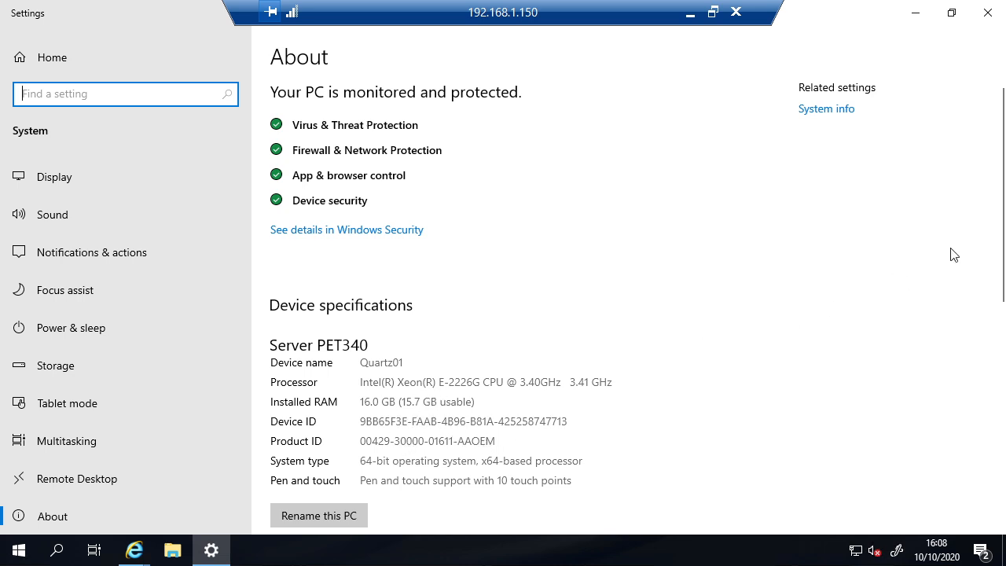
drag(1001, 233, 990, 411)
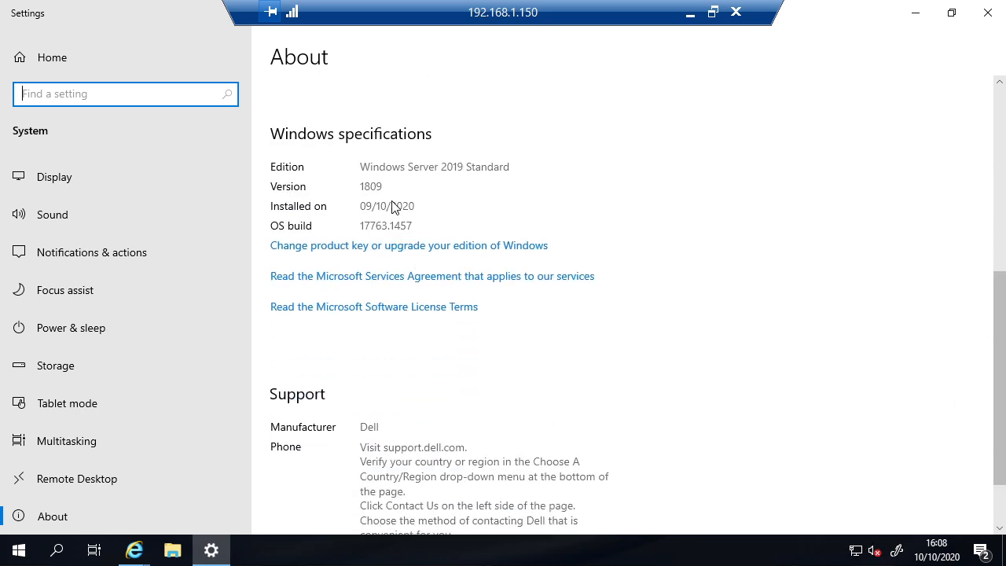
click(685, 89)
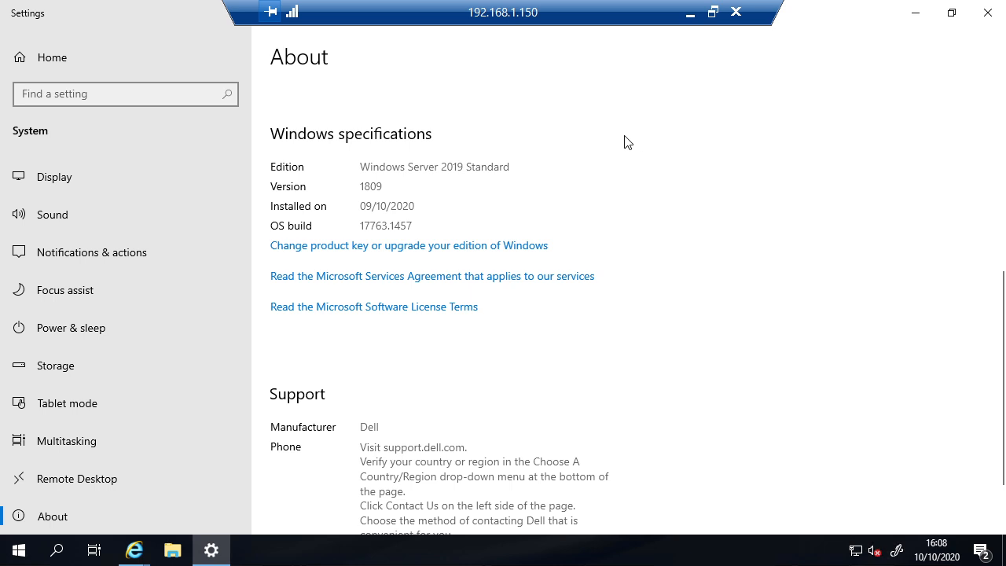
click(985, 14)
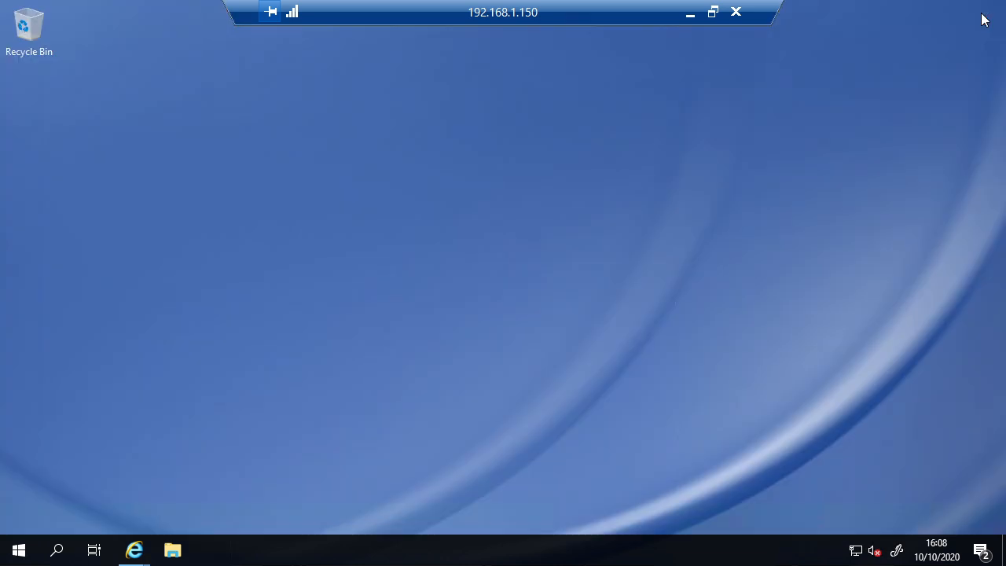
Step: Launch Server Manager by searching 'server', and permanently dismiss the Windows Admin Center prompt
click(57, 549)
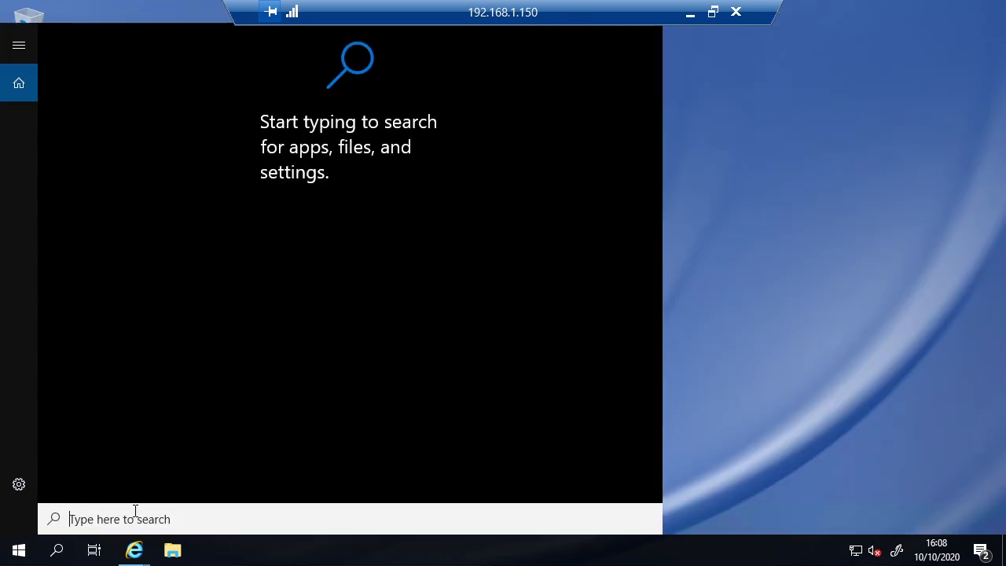
click(145, 470)
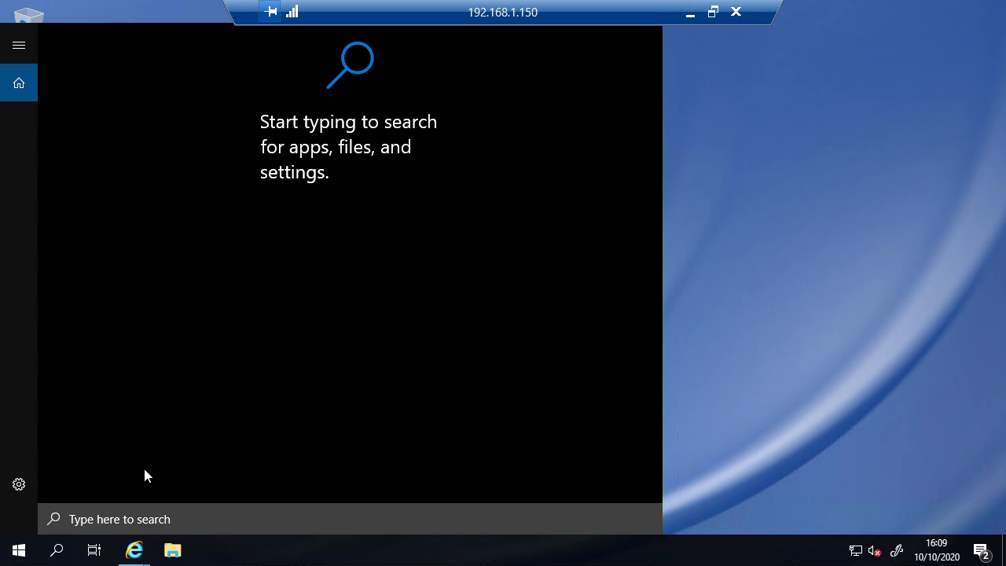
click(144, 510)
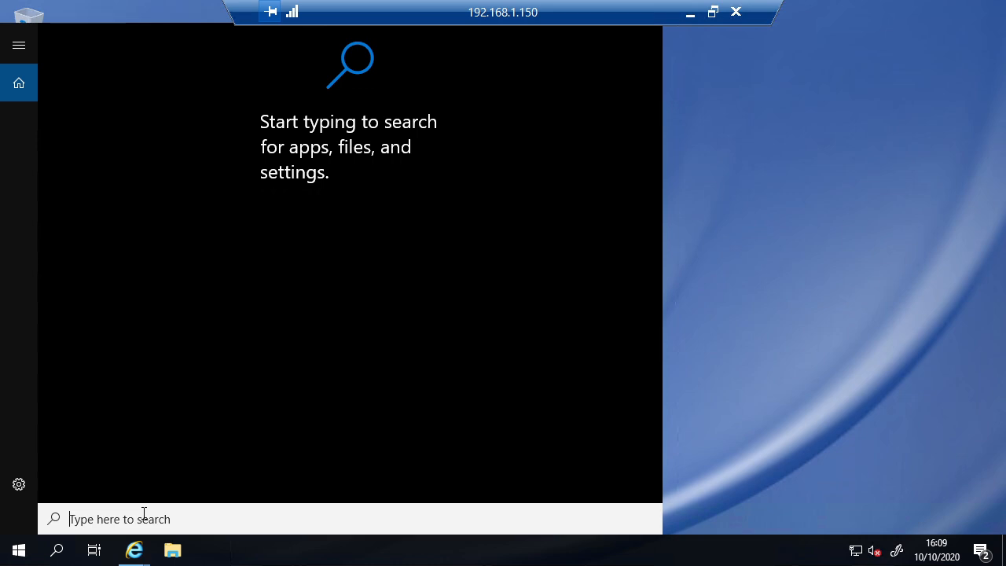
text(server)
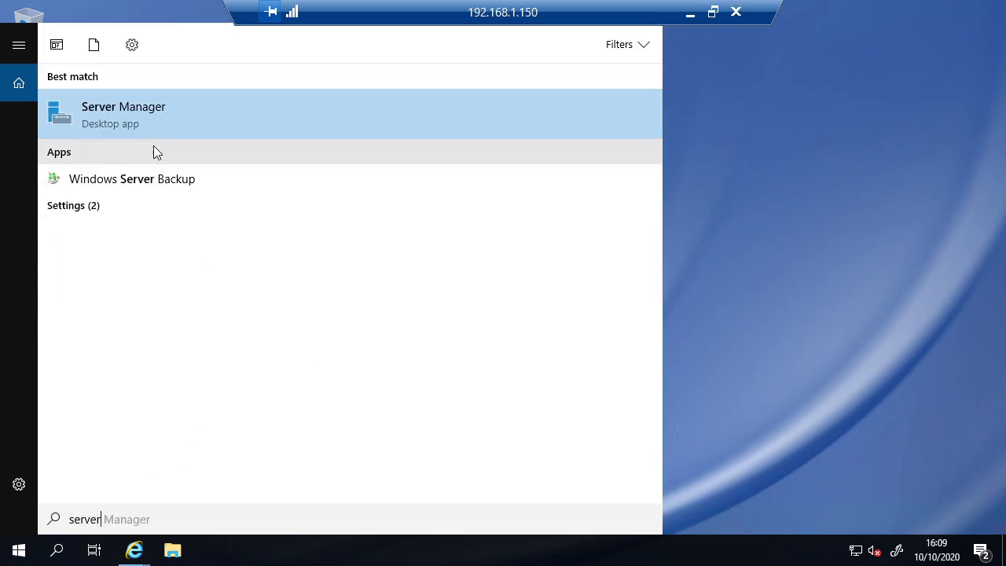
click(151, 112)
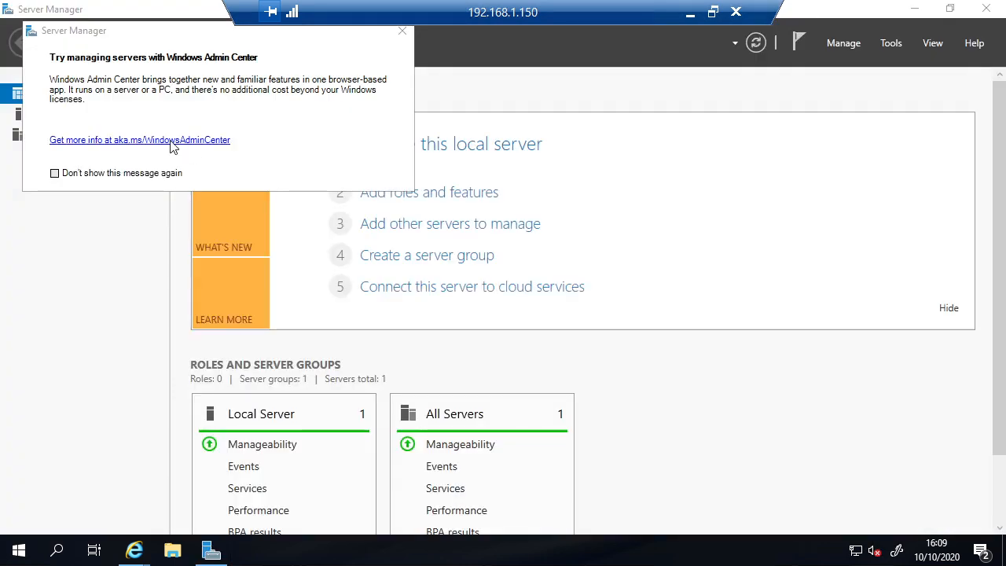
click(99, 174)
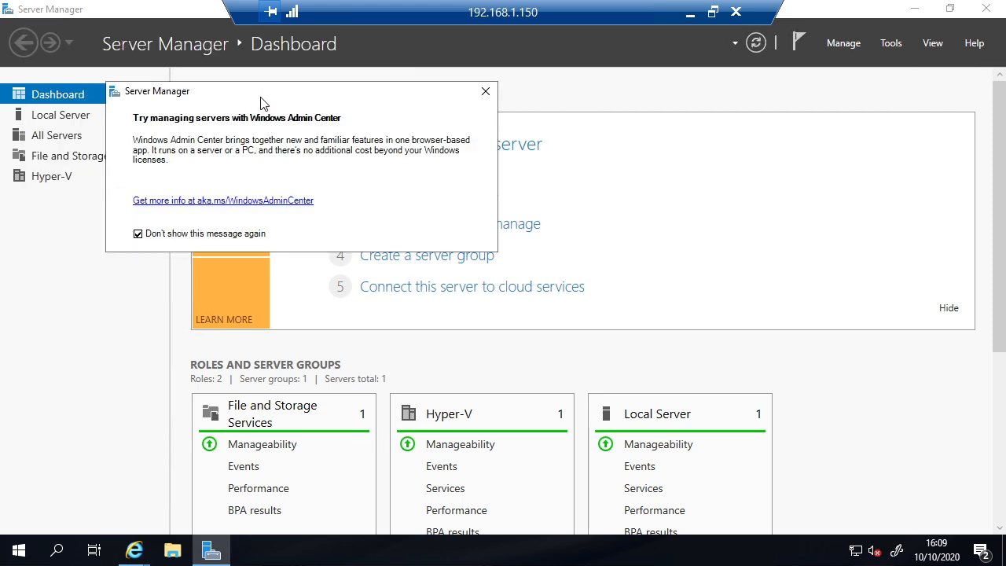
click(487, 93)
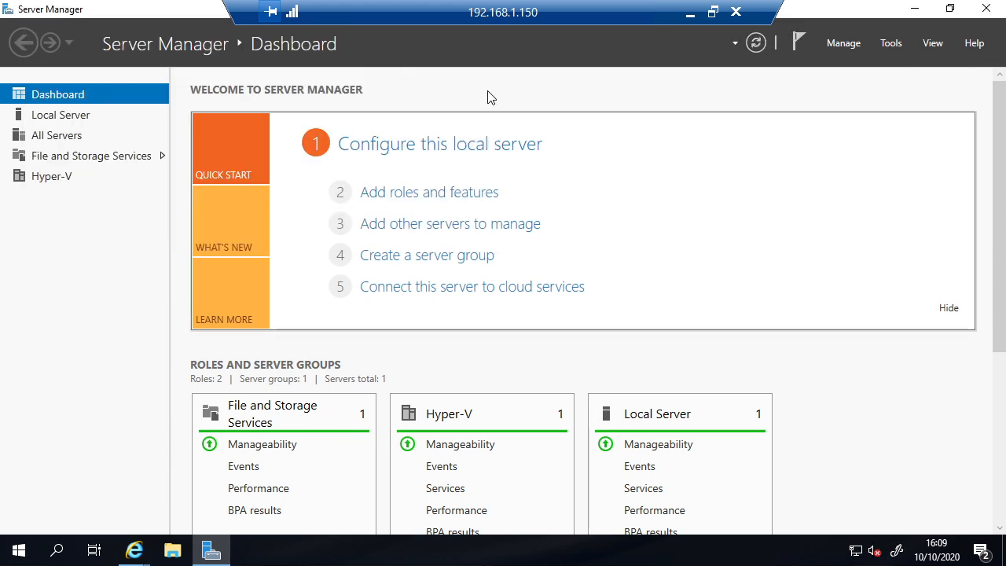
Step: Run the Add Roles and Features Wizard to the Server Roles page and tick DHCP Server
click(421, 201)
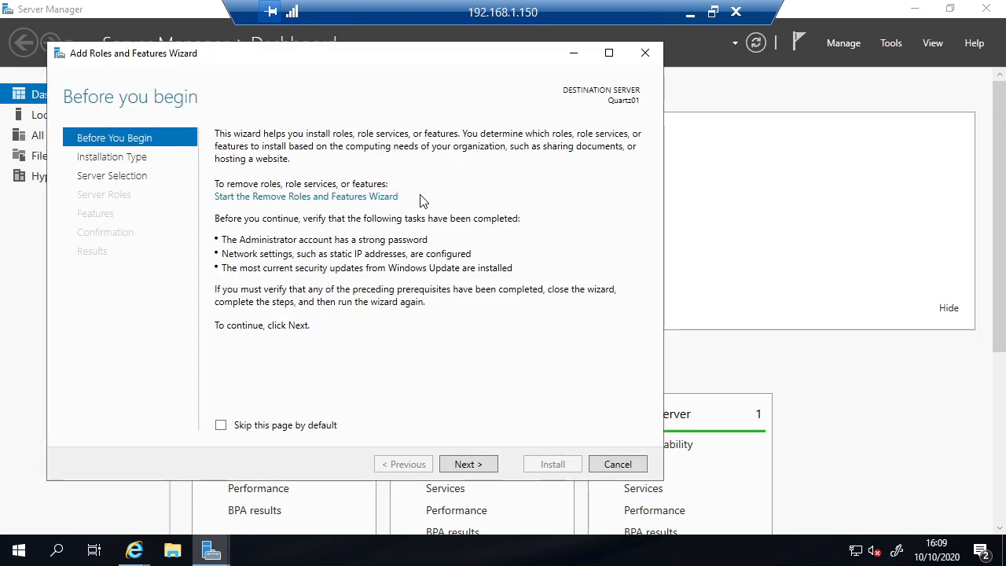
click(477, 472)
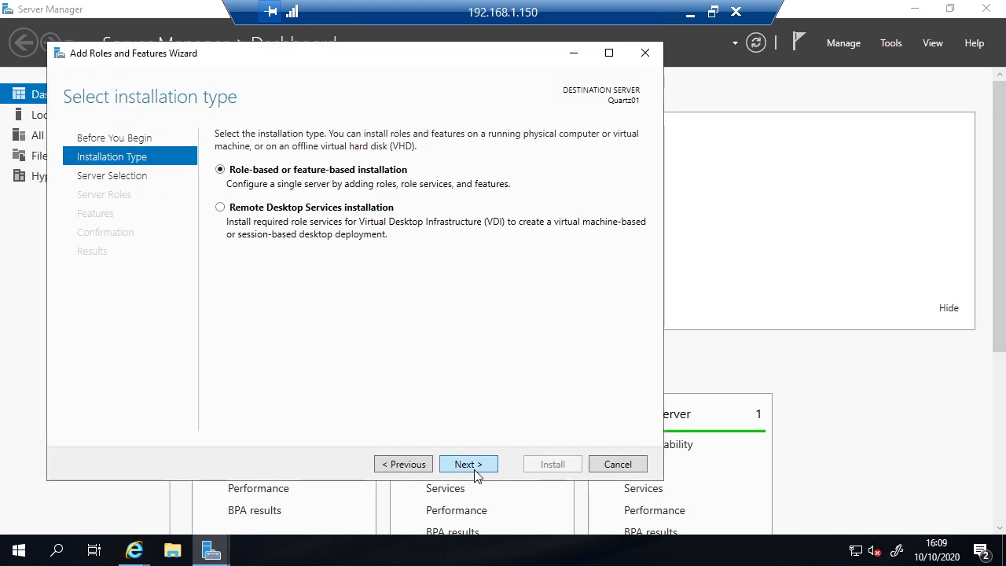
click(477, 471)
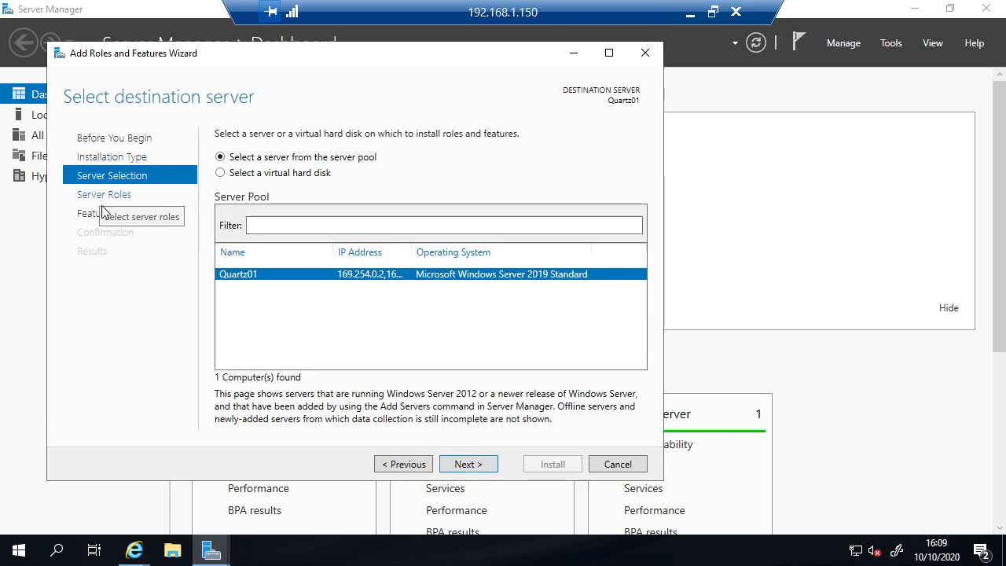
click(94, 197)
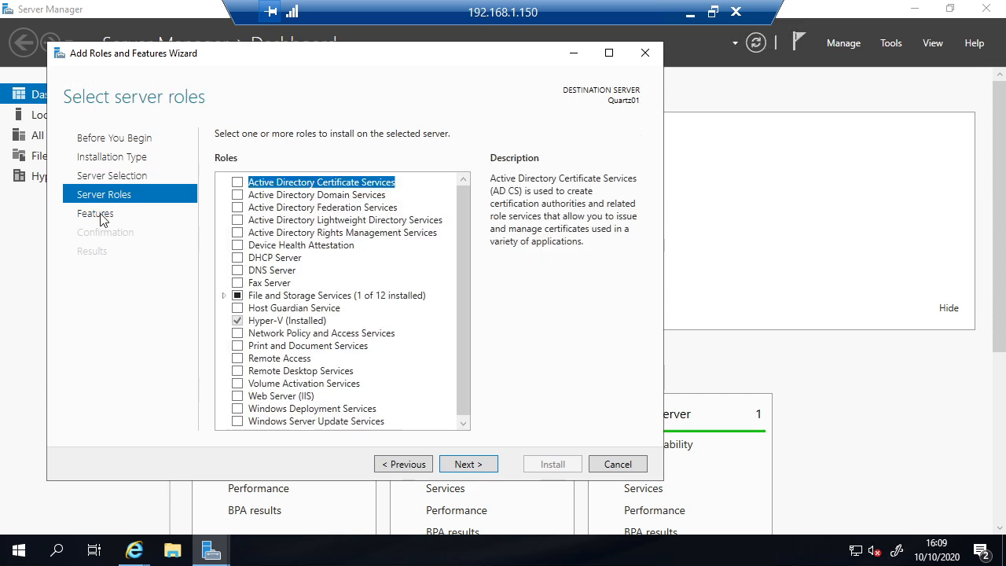
click(97, 218)
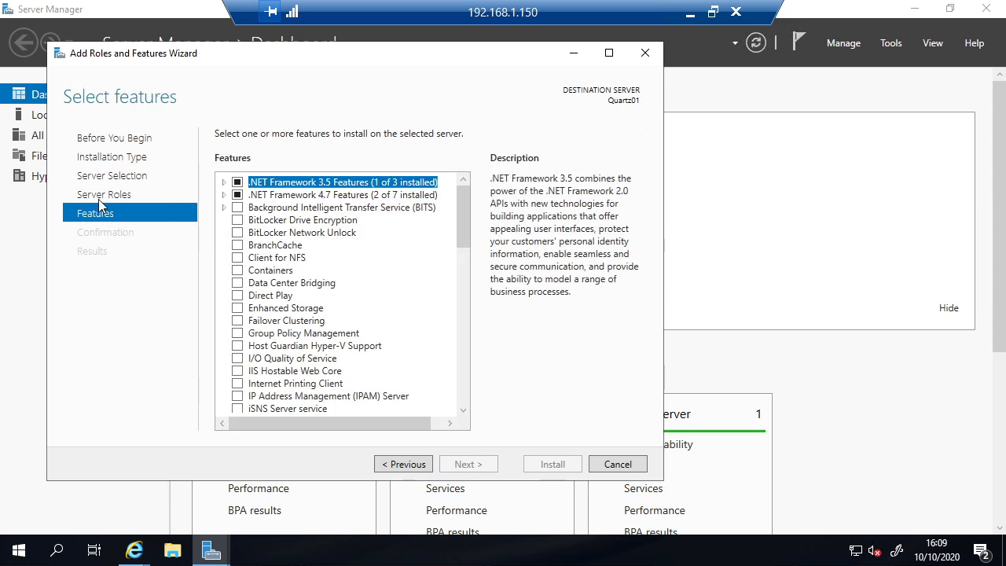
click(100, 201)
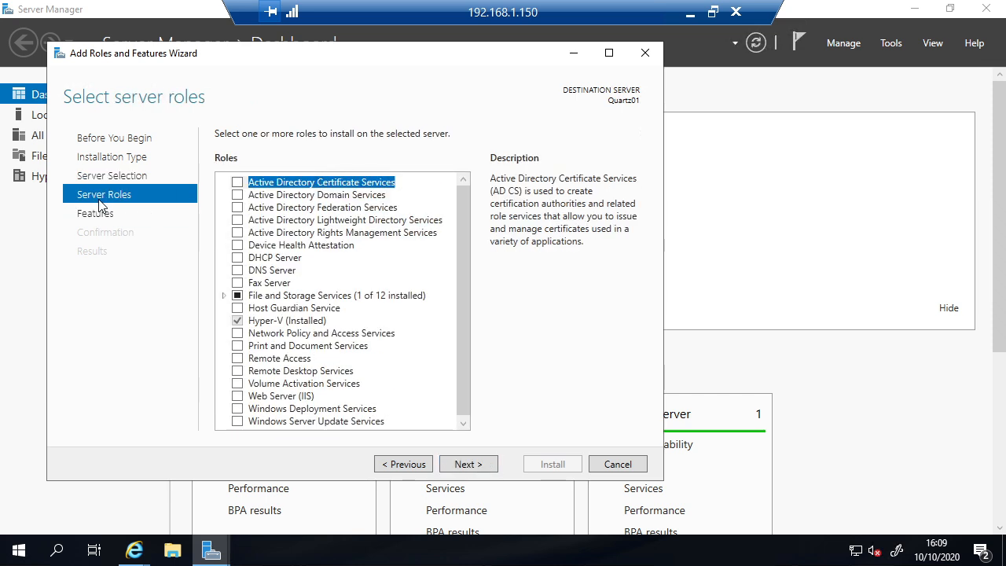
click(237, 258)
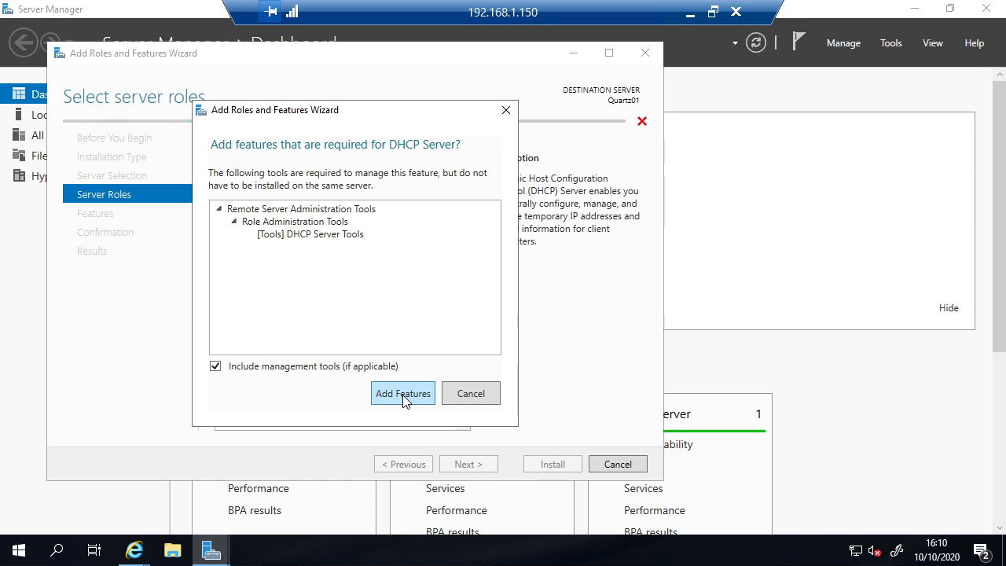
Step: Add DHCP Server with its management tools and install it, skipping the features page unchanged
click(216, 368)
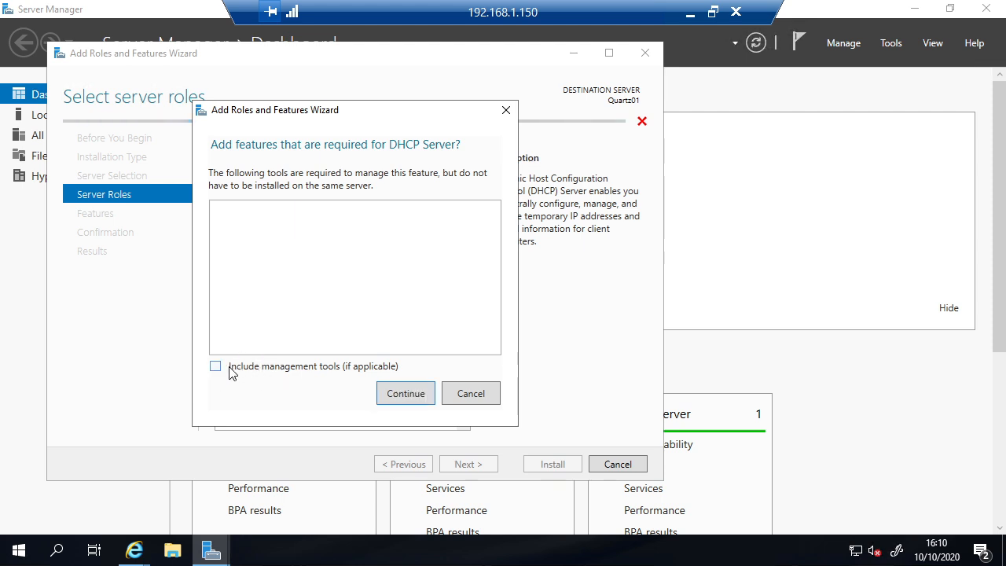
click(230, 371)
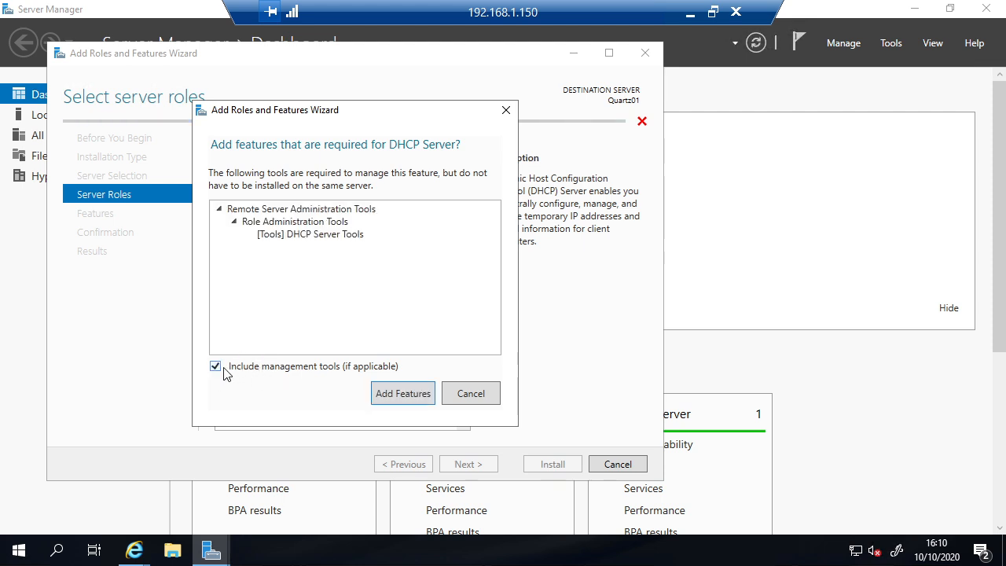
click(401, 393)
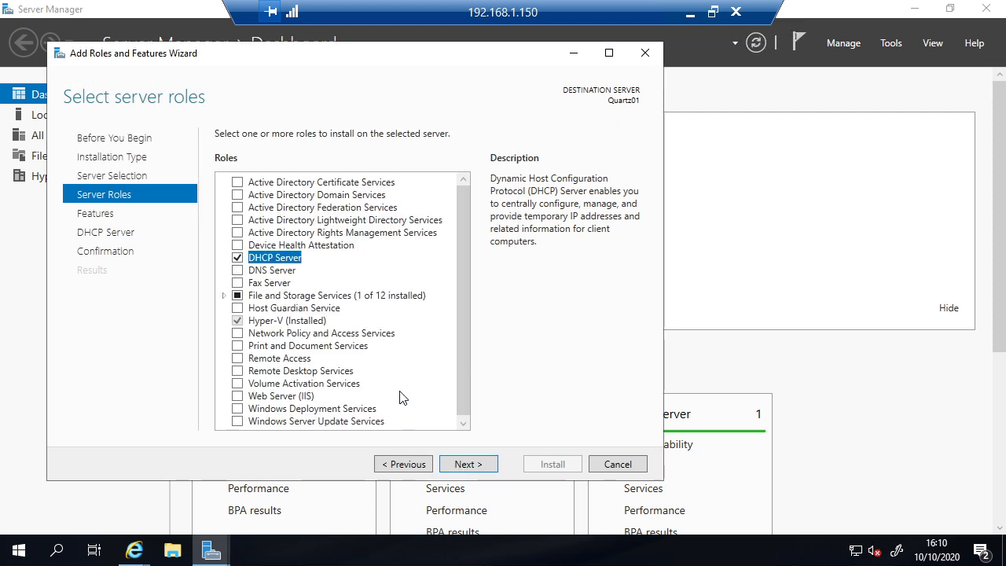
click(469, 465)
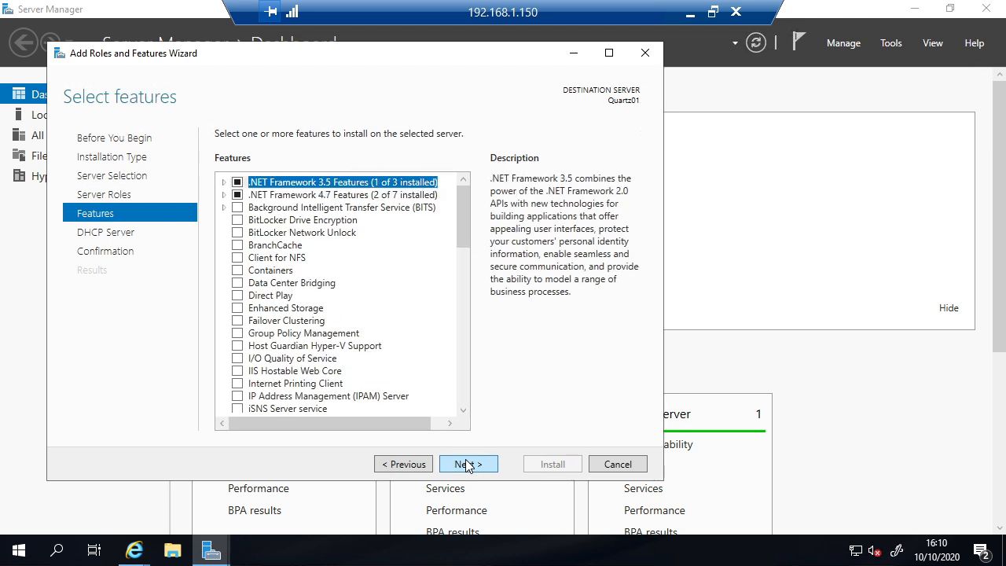
click(467, 464)
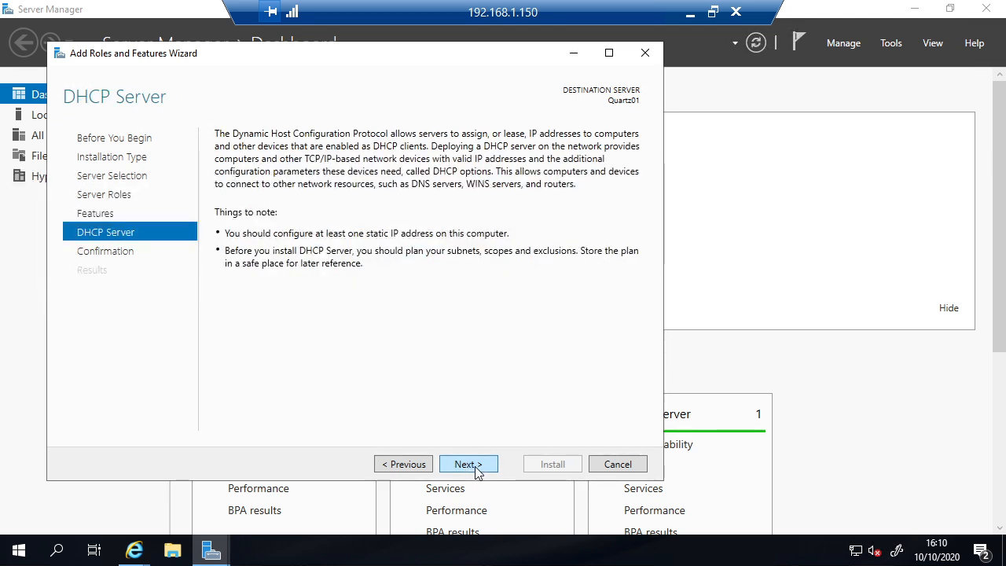
click(476, 469)
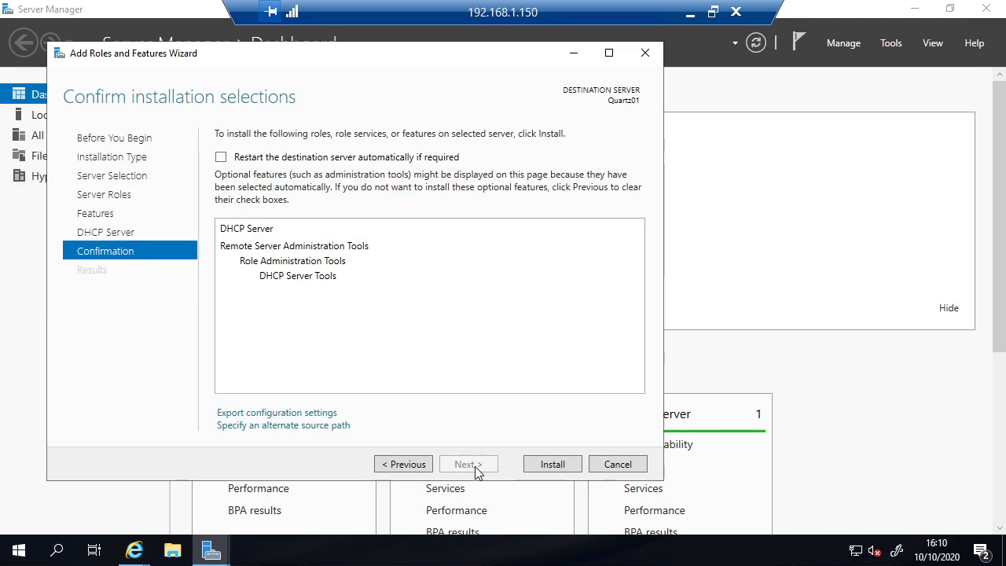
click(552, 464)
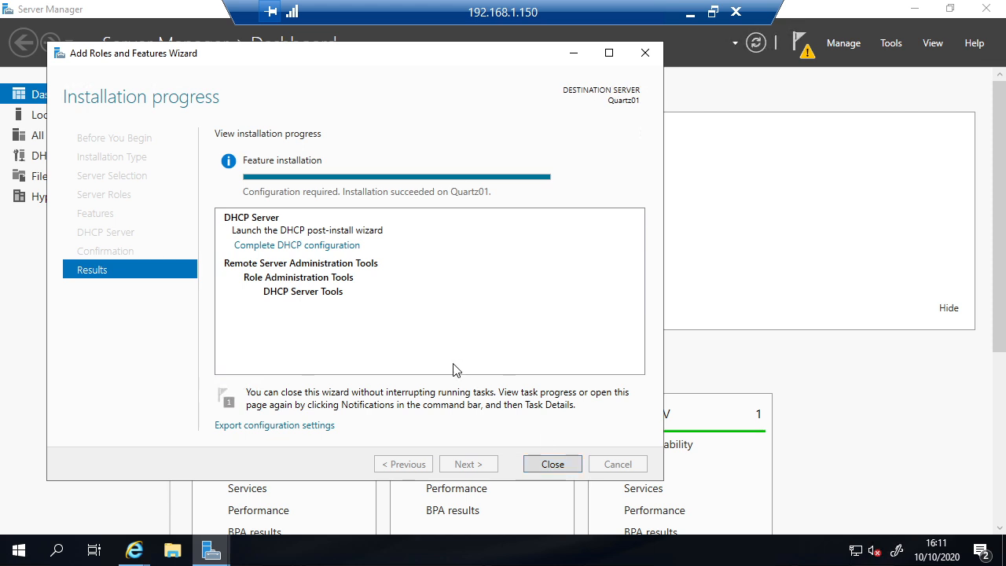
Step: Close the wizard and Server Manager, then open Control Panel's Administrative Tools and select DHCP
click(559, 467)
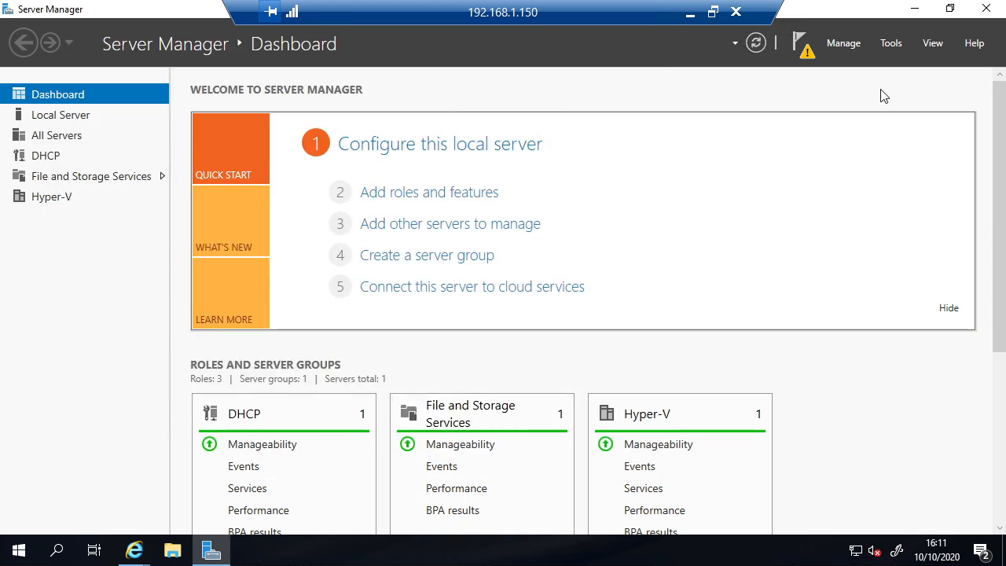
click(985, 8)
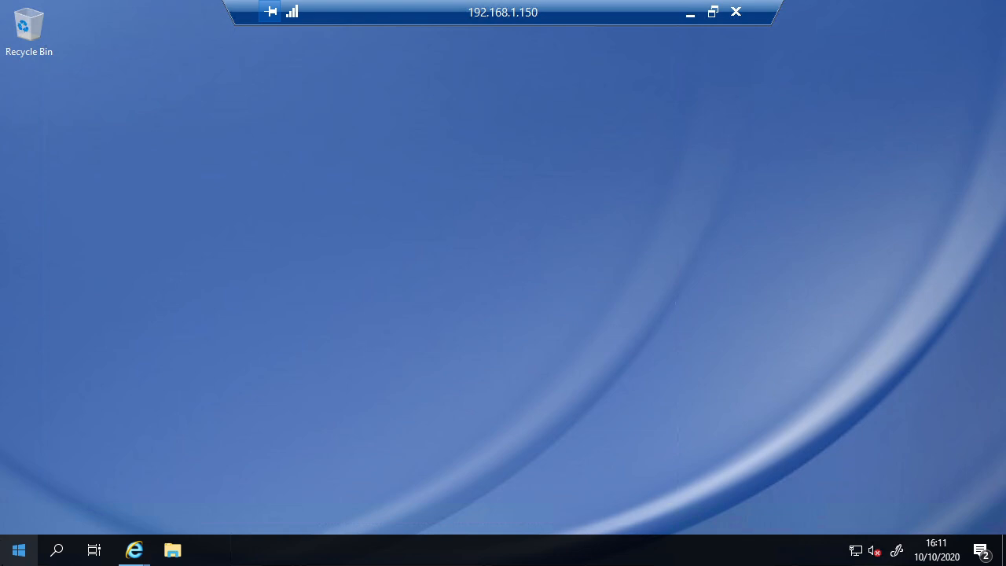
right_click(16, 549)
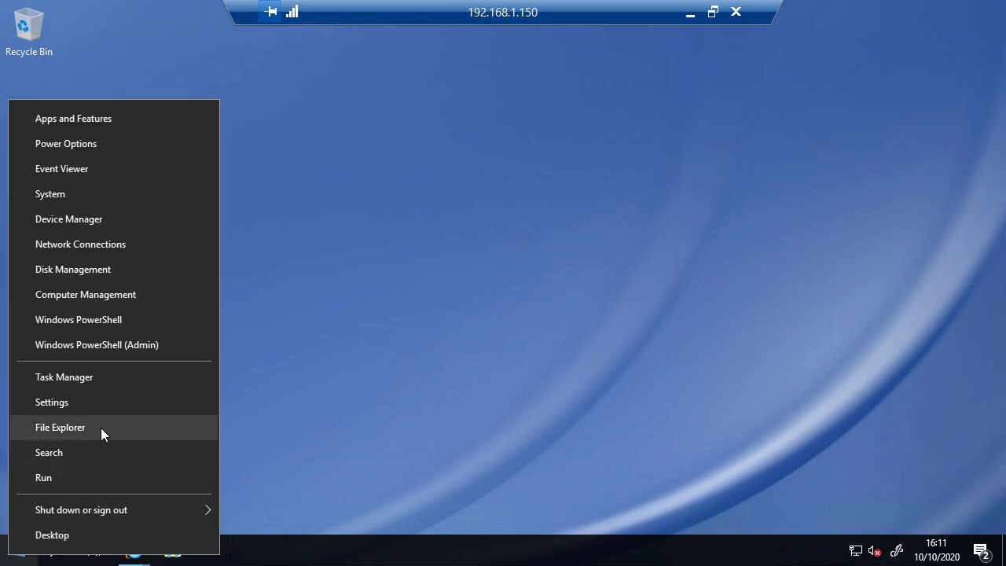
click(337, 437)
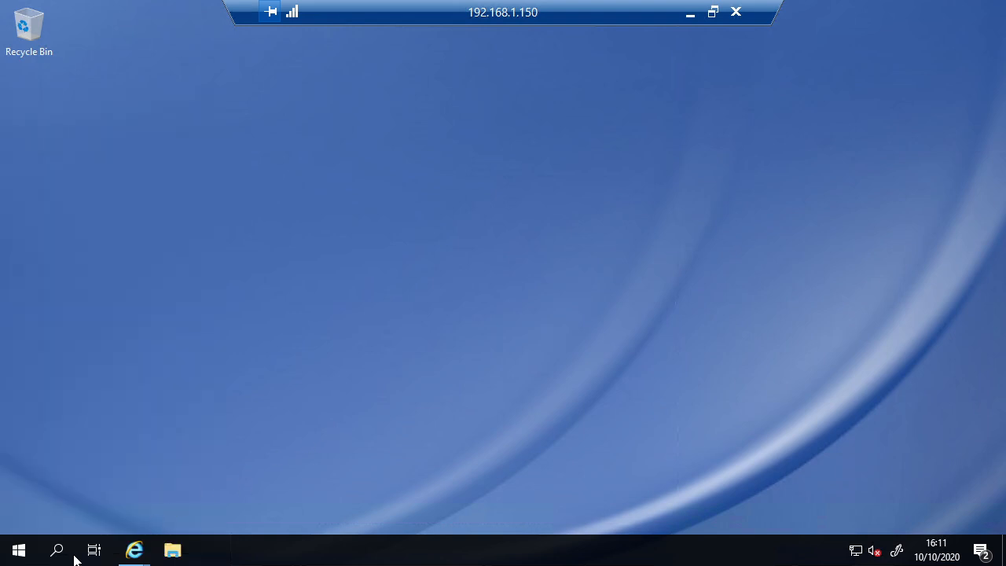
click(57, 550)
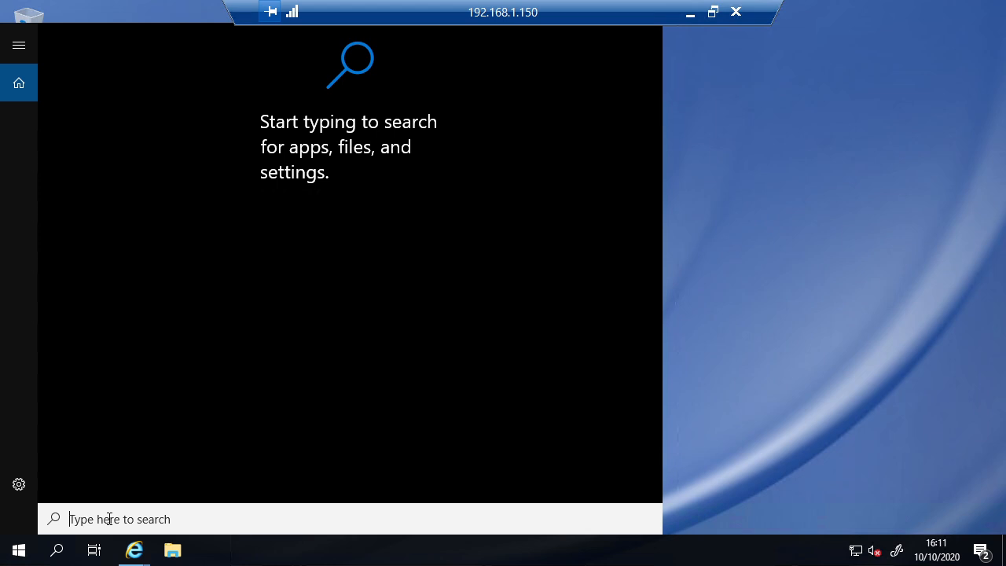
text(contr)
key(Return)
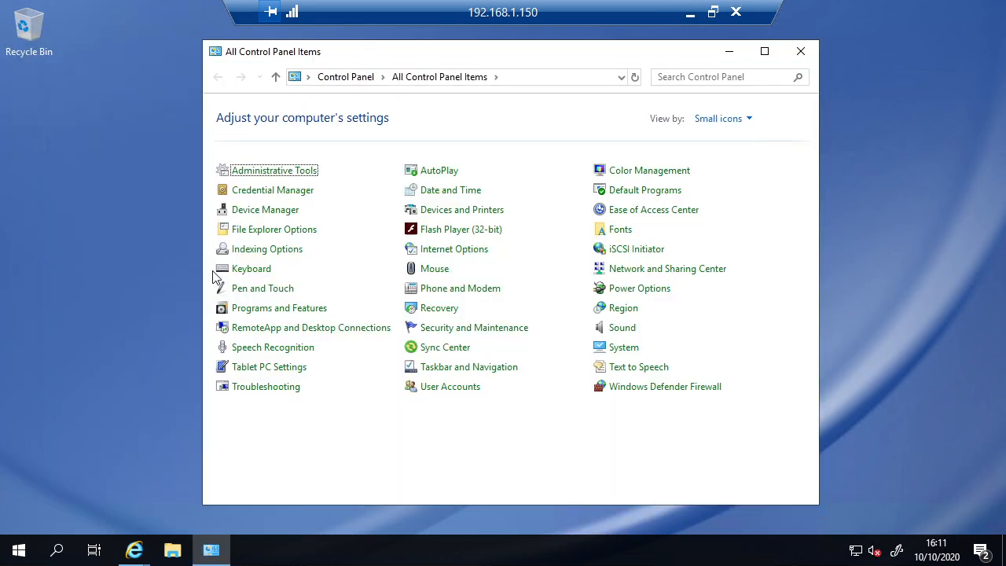
click(274, 171)
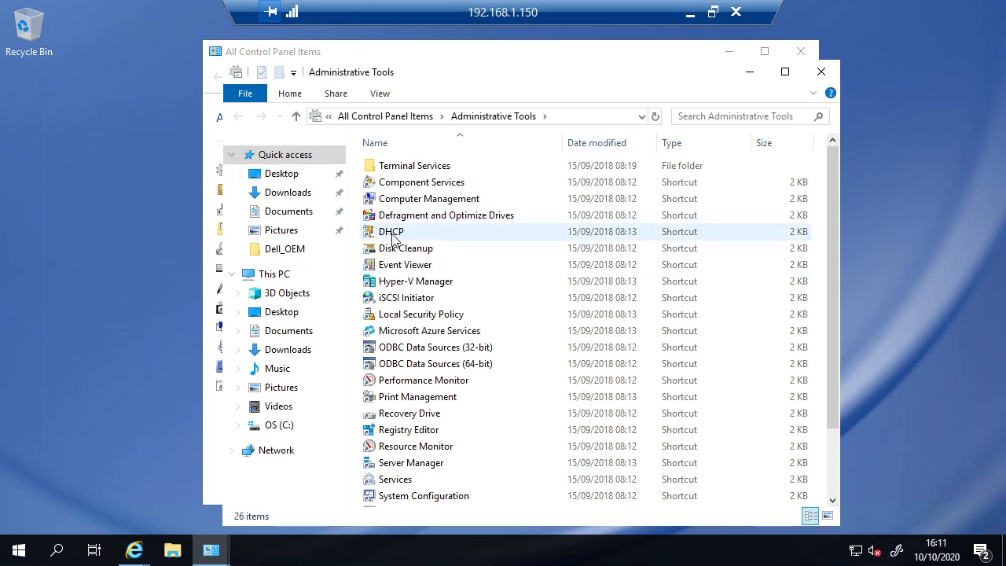
click(393, 235)
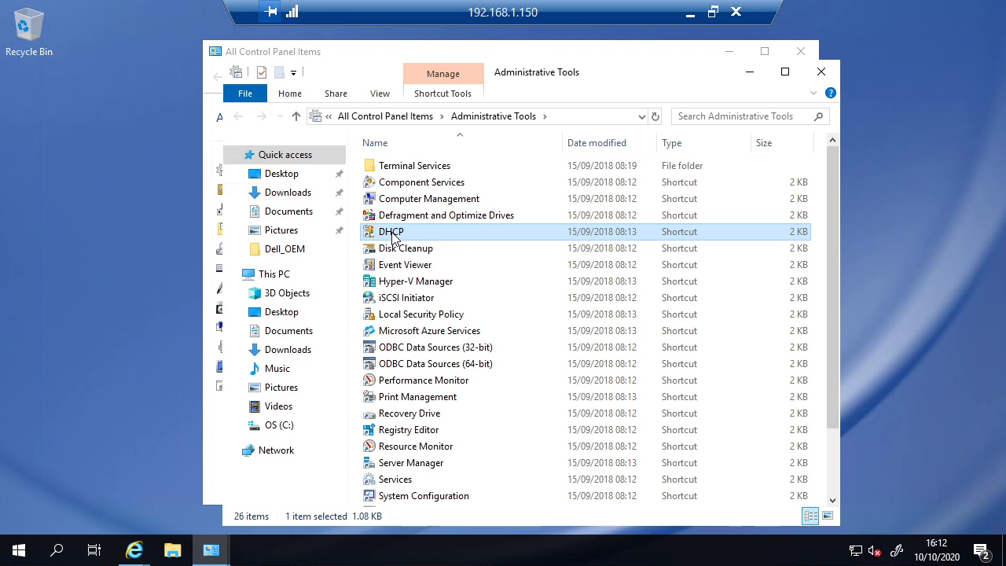
Step: Launch the DHCP console, close Administrative Tools, and enlarge the DHCP window with a wider tree pane
double_click(386, 235)
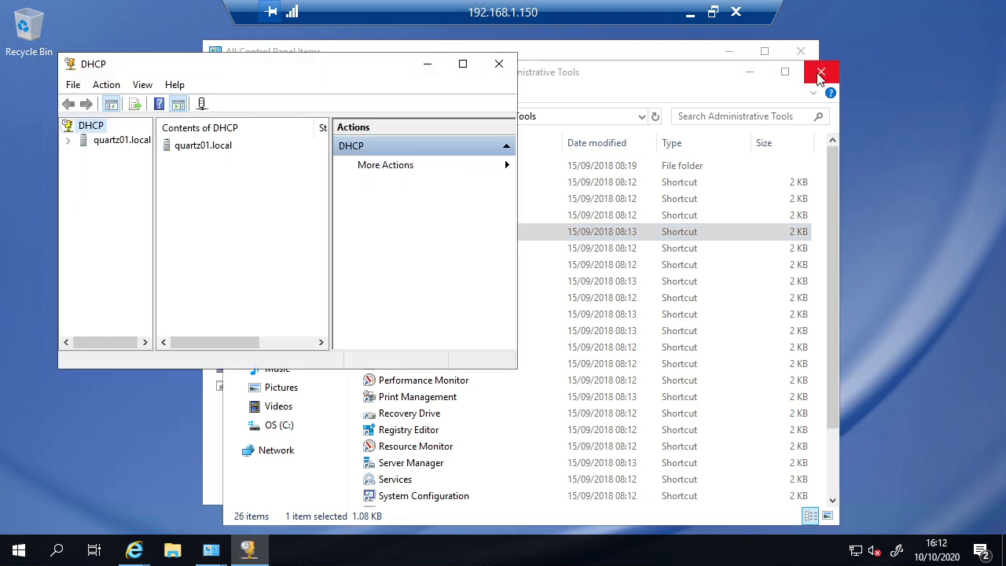
click(819, 74)
drag(336, 73, 390, 98)
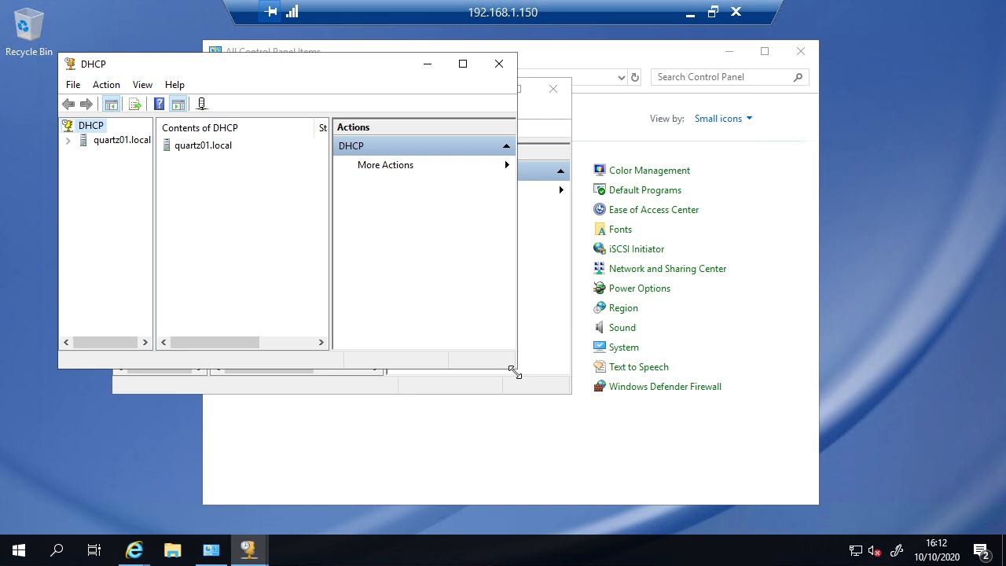
drag(514, 371, 720, 445)
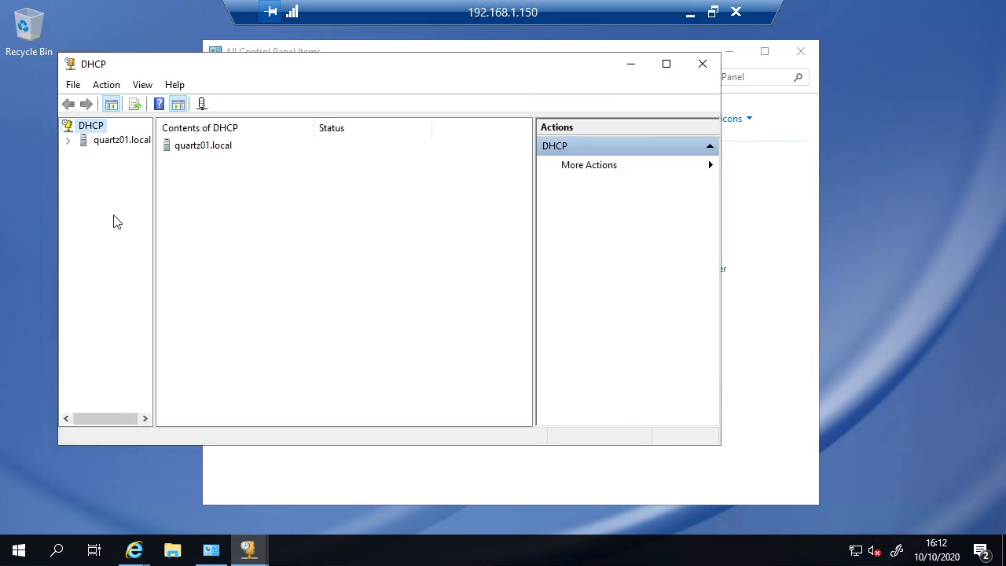
double_click(109, 149)
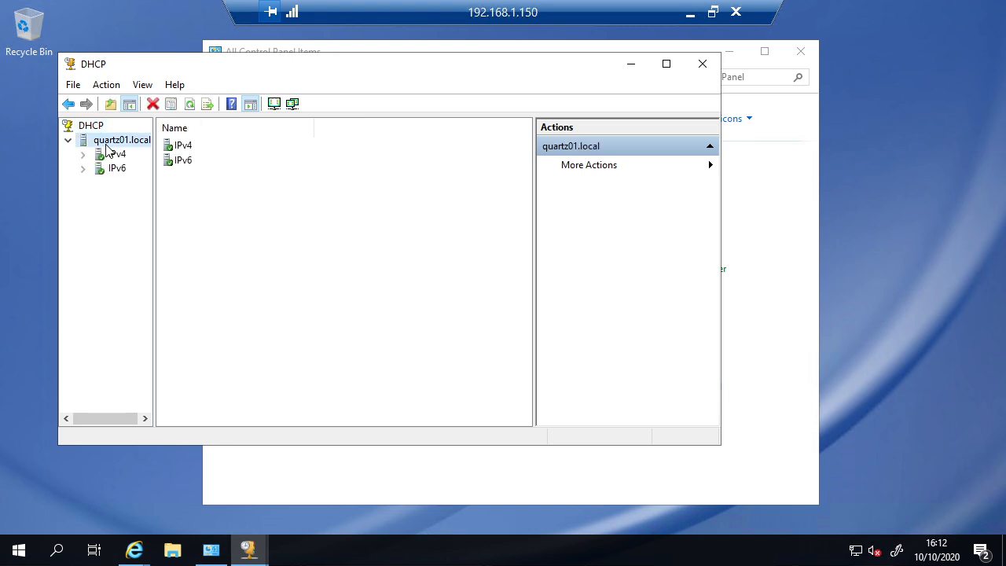
double_click(108, 149)
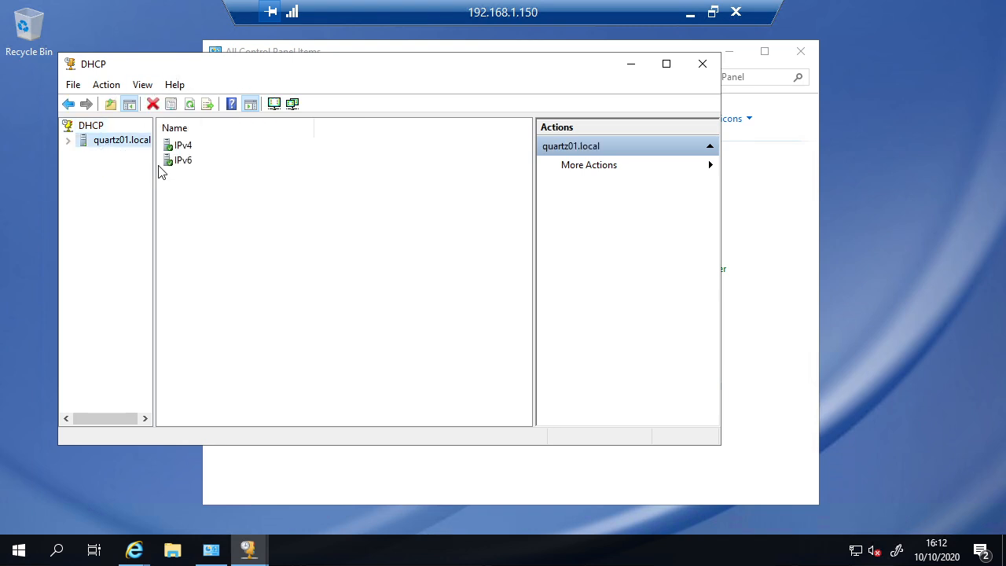
drag(154, 171, 179, 171)
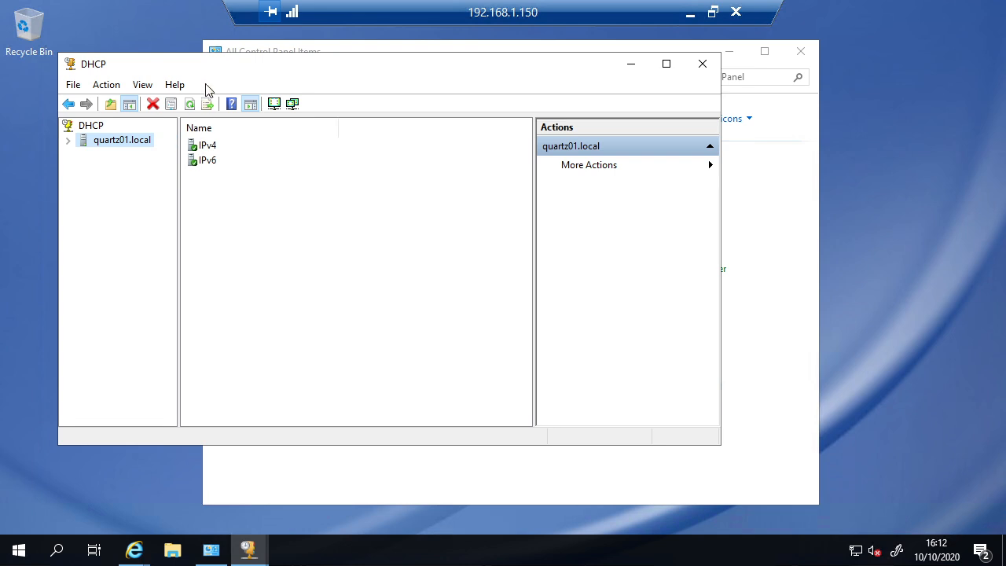
drag(210, 67, 216, 72)
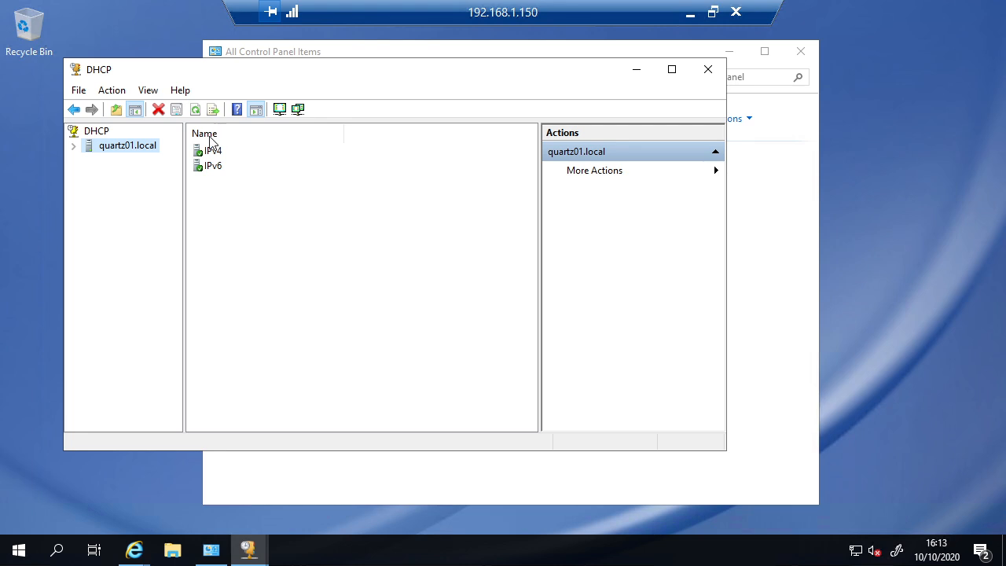
Step: Expand quartz01.local, briefly open and collapse IPv6, then expand the IPv4 branch
click(73, 147)
click(88, 174)
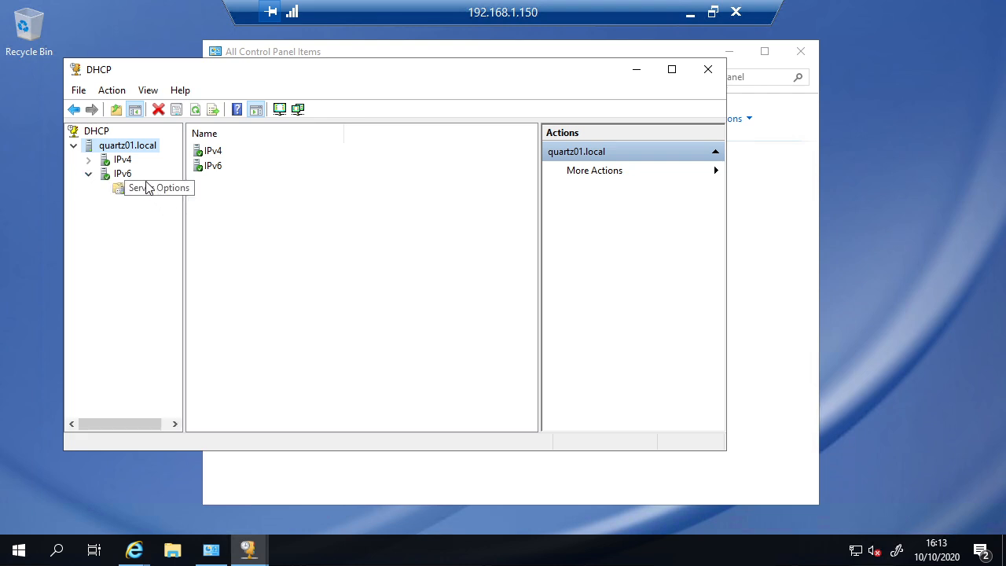
click(89, 176)
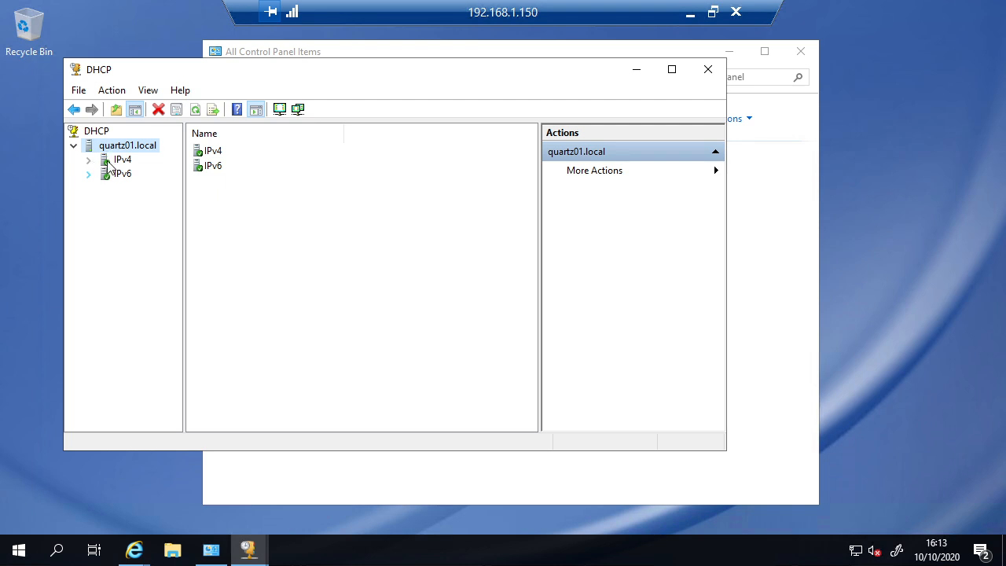
double_click(107, 161)
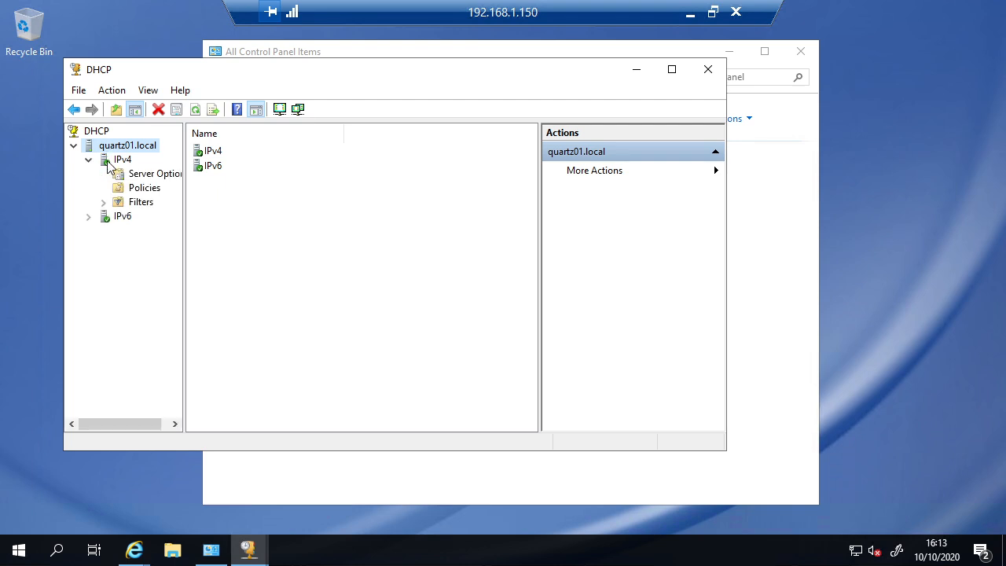
Step: Select Server Options under IPv4 to view its server-wide defaults page
click(158, 182)
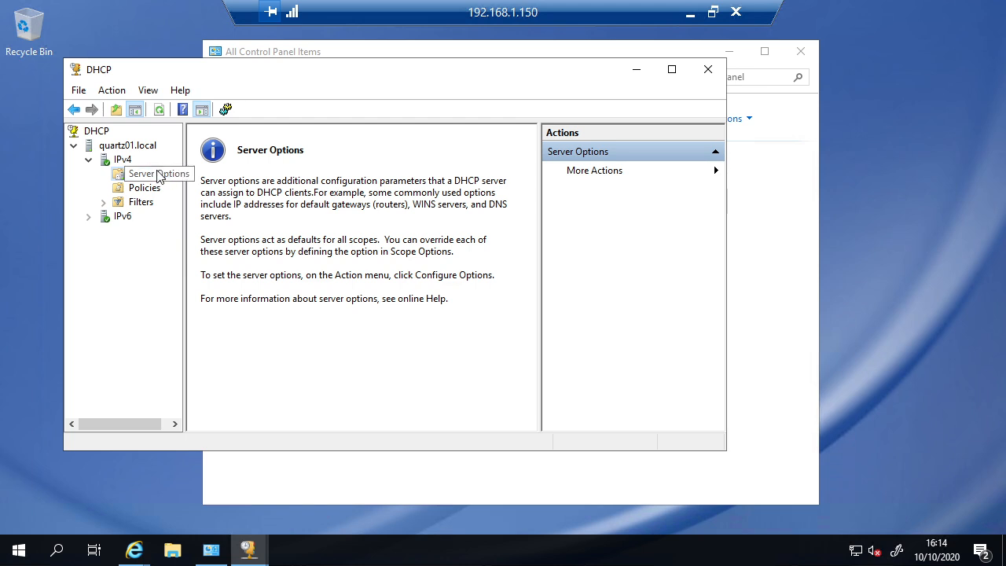
Step: Open Configure Options for IPv4 Server Options and move the dialog up slightly
right_click(158, 175)
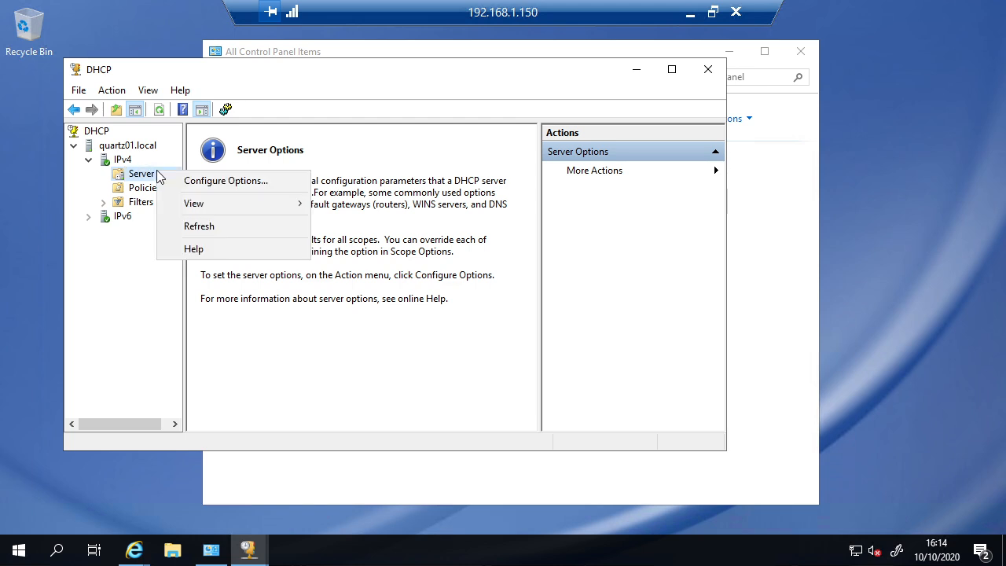
click(210, 182)
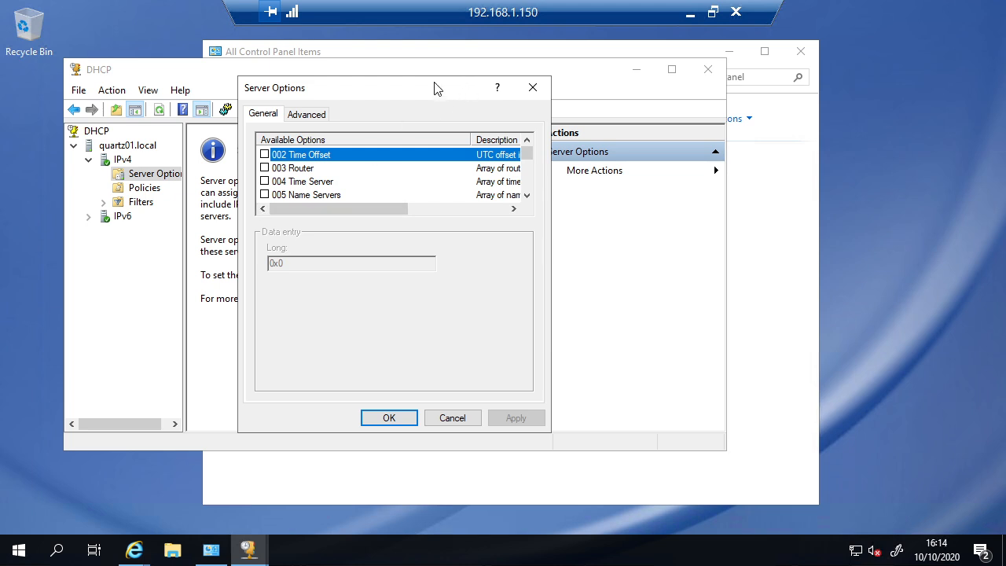
drag(436, 88, 436, 76)
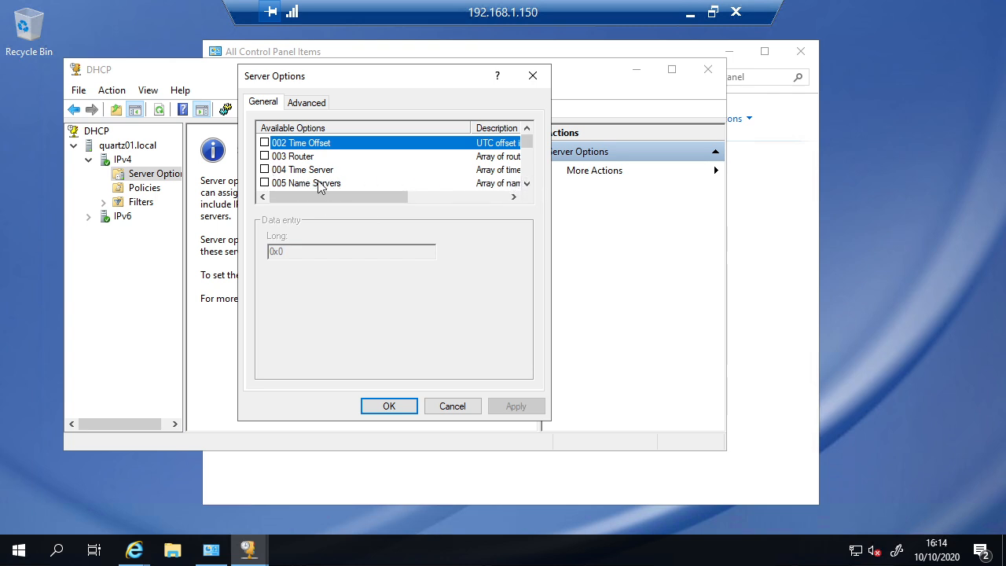
Step: Tick 003 Router and 006 DNS Servers, leaving 005 Name Servers unticked
click(264, 183)
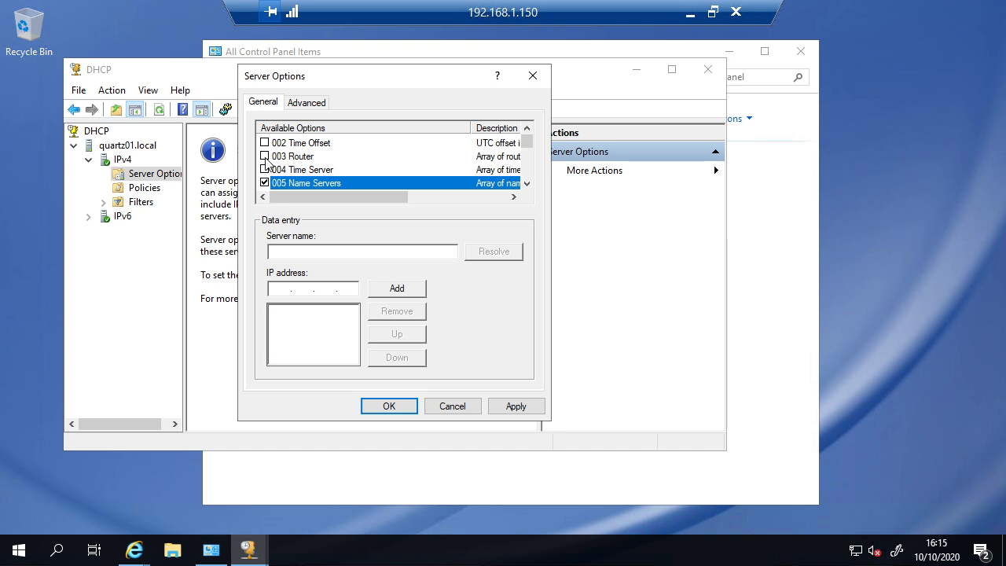
click(266, 157)
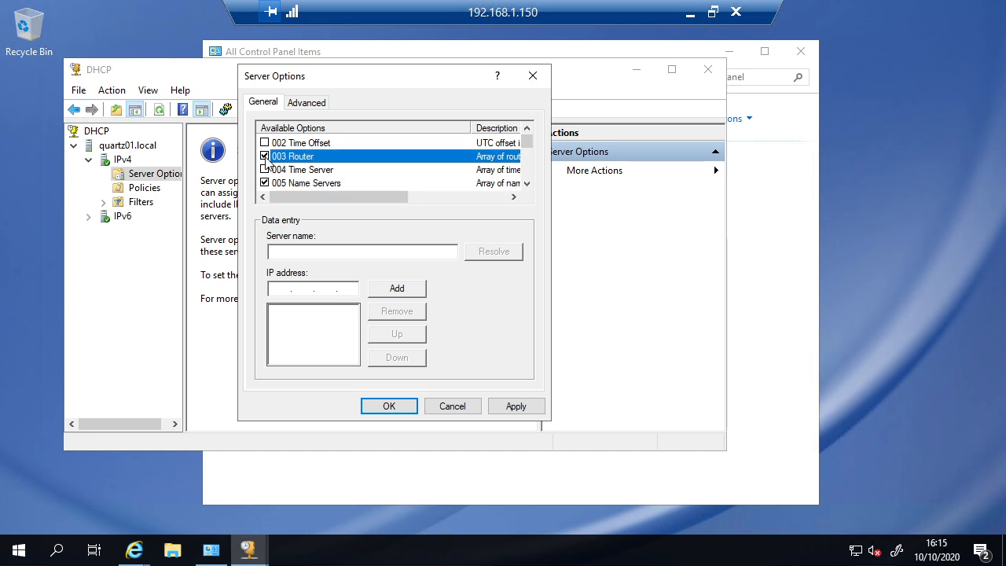
click(338, 183)
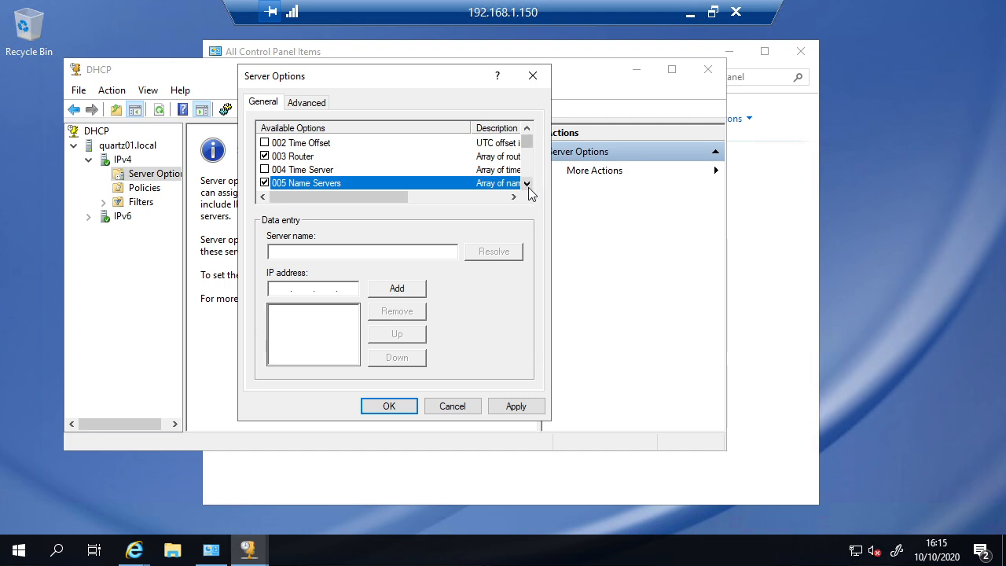
click(528, 186)
click(528, 186)
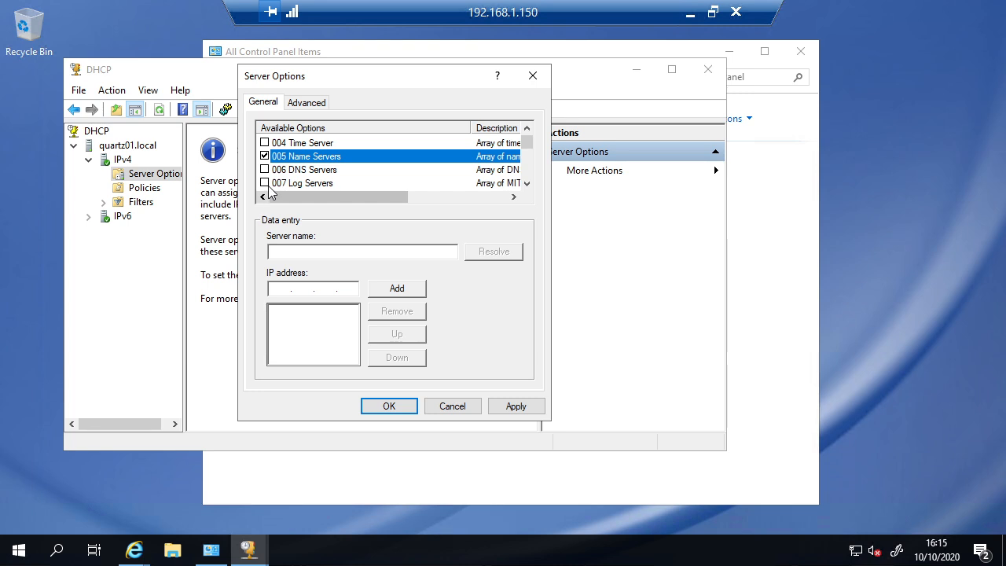
click(265, 156)
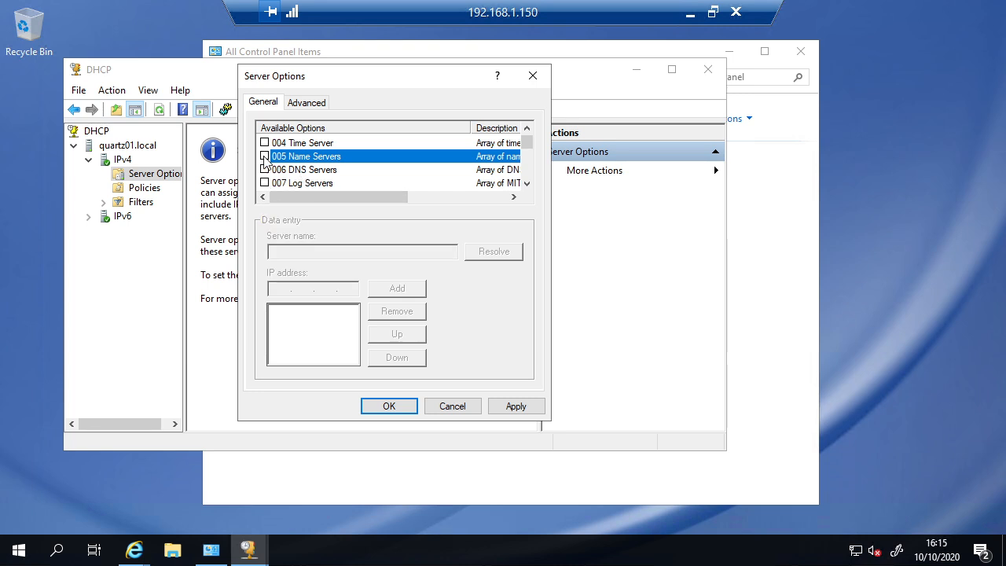
click(265, 170)
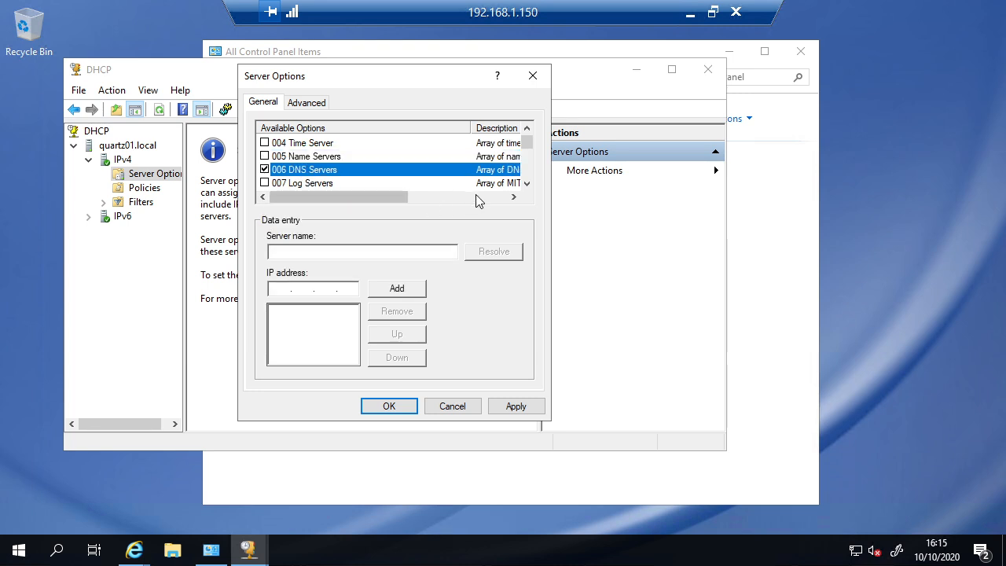
Step: Scroll through the entire Available Options list, then return to its top
click(527, 183)
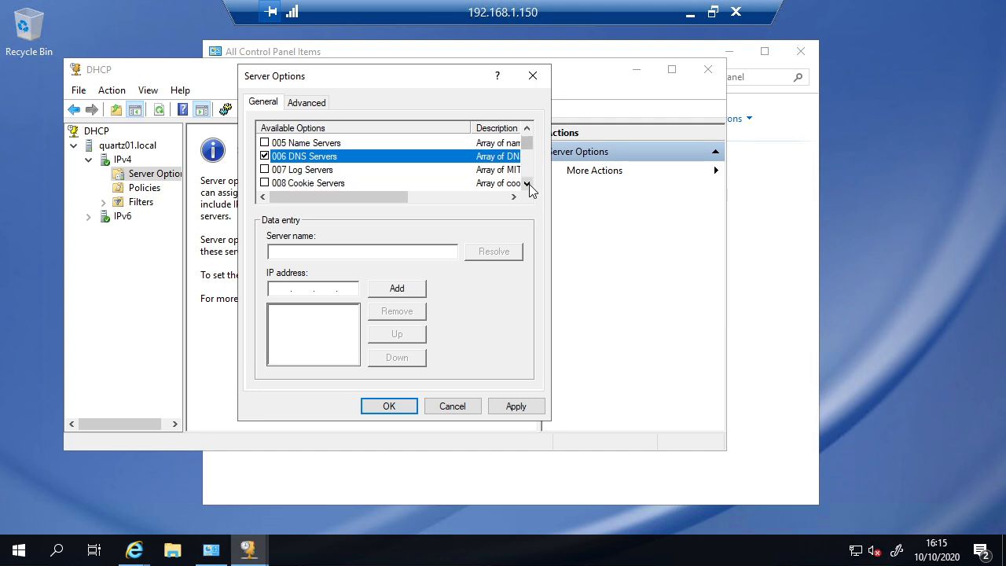
click(527, 183)
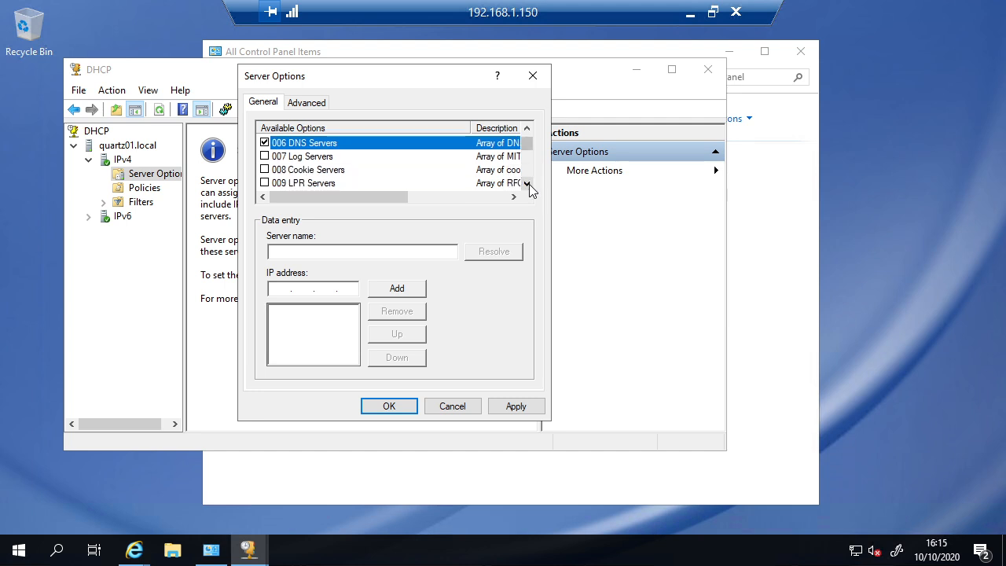
click(527, 183)
click(527, 183)
click(527, 183)
click(527, 183)
click(527, 183)
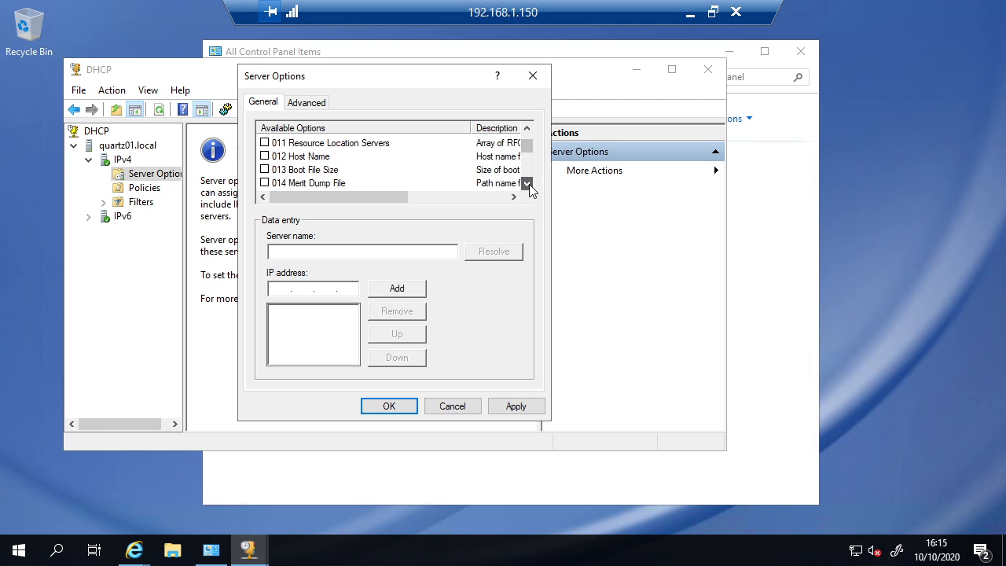
click(527, 183)
click(527, 183)
click(527, 183)
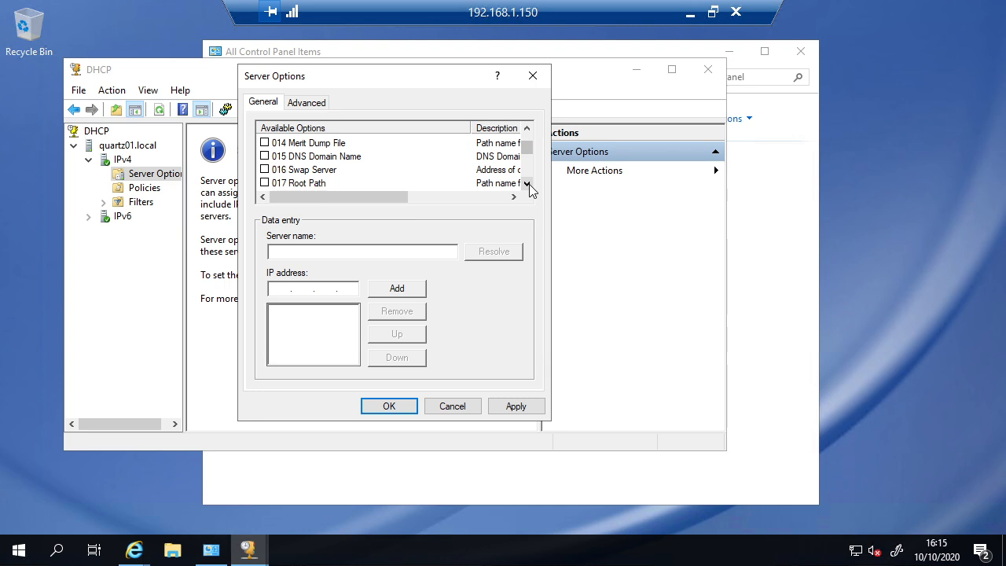
click(527, 183)
click(527, 183)
click(527, 183)
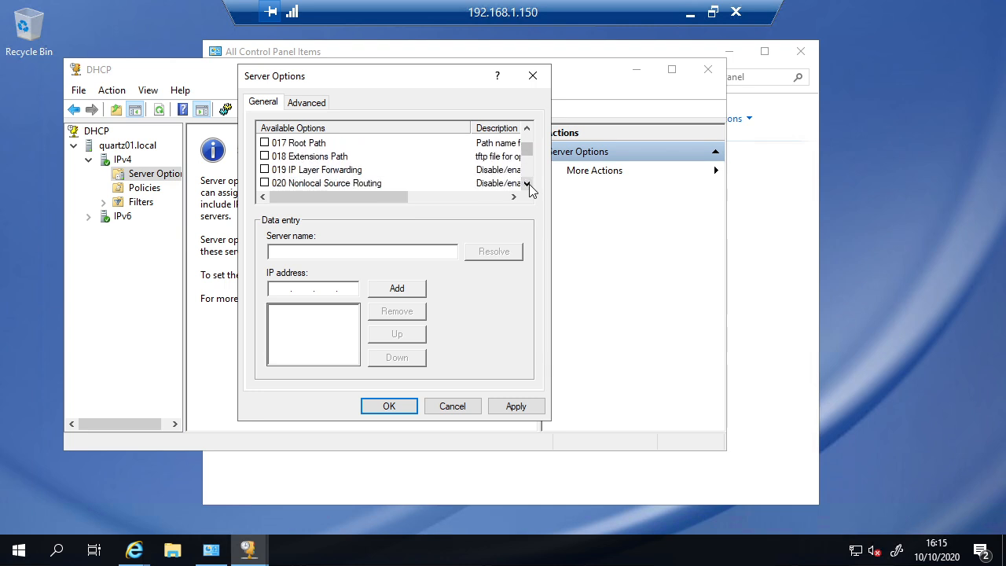
click(528, 183)
click(527, 183)
click(528, 183)
click(527, 183)
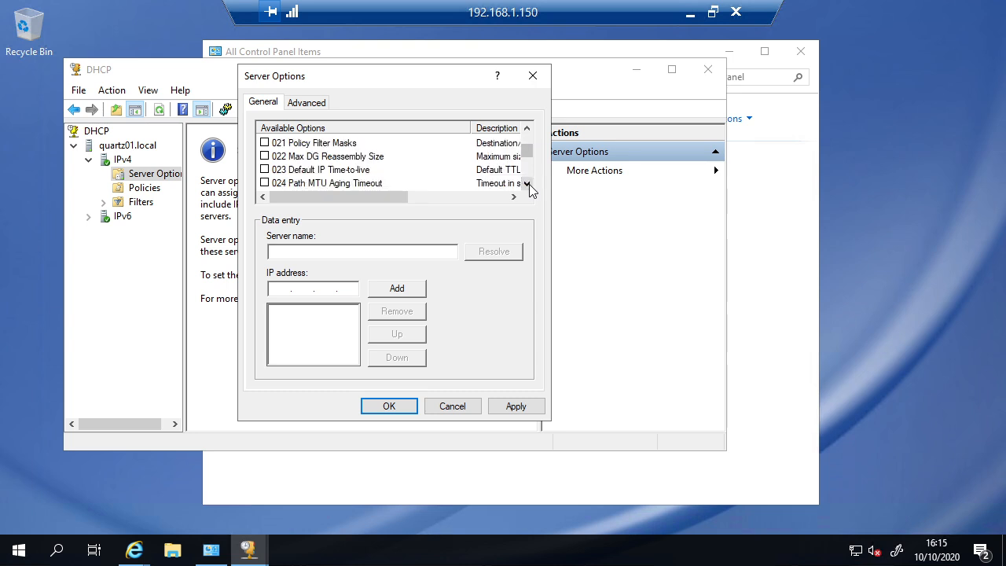
click(527, 183)
click(527, 183)
click(527, 183)
drag(526, 149, 527, 115)
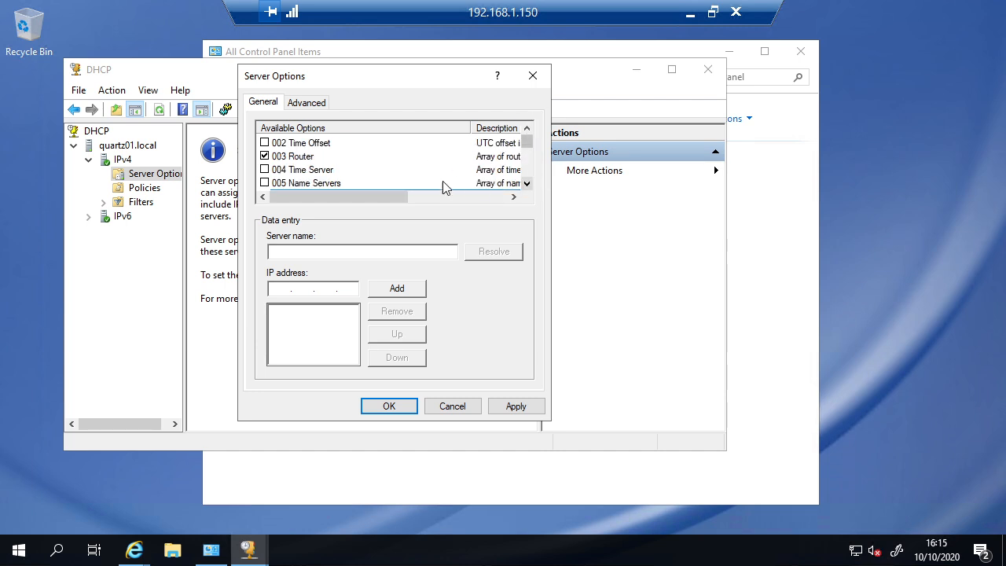
Step: Select option 004 Time Server and scroll the option list sideways to read its description
click(300, 173)
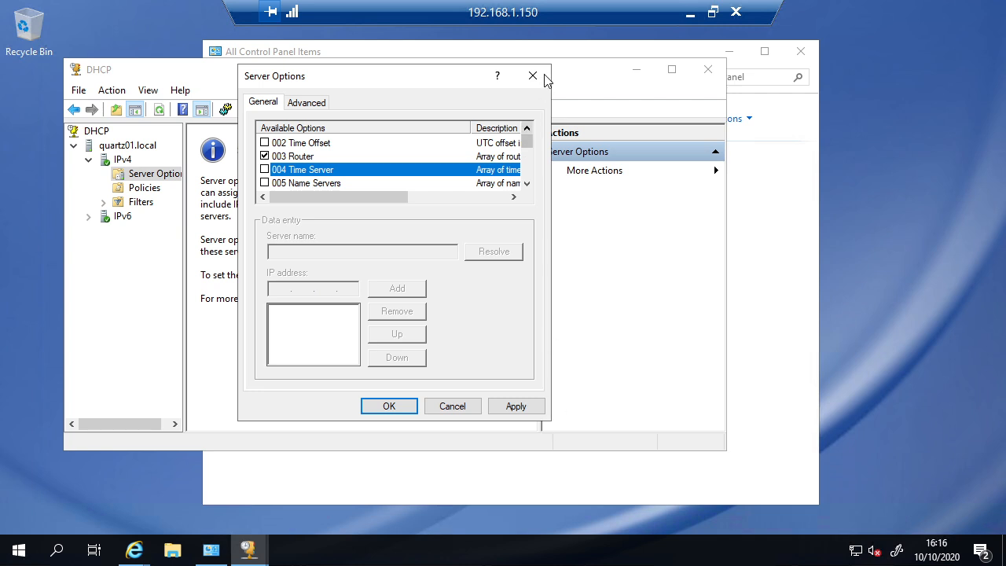
drag(385, 202, 468, 206)
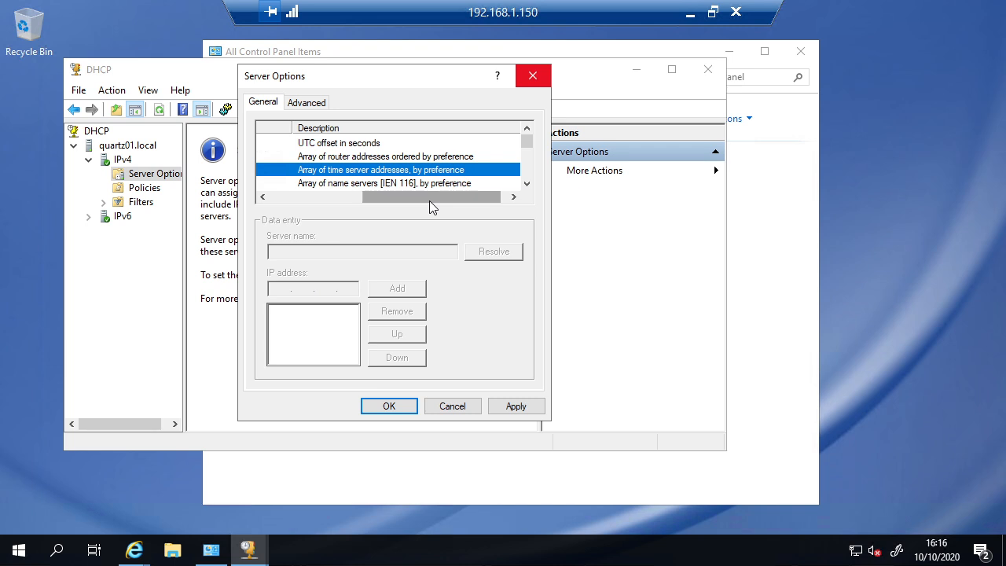
drag(422, 202, 309, 197)
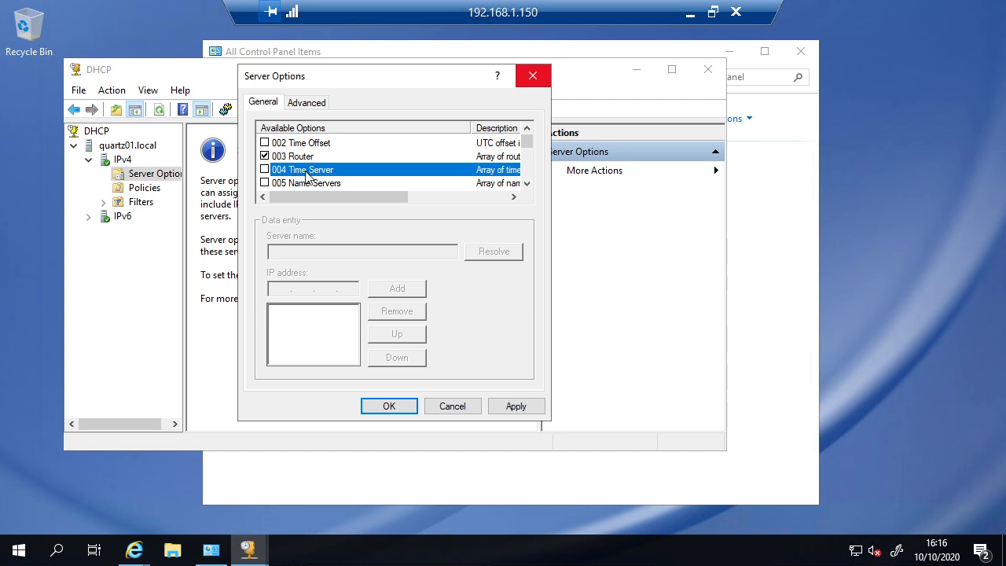
click(527, 183)
click(527, 184)
click(527, 184)
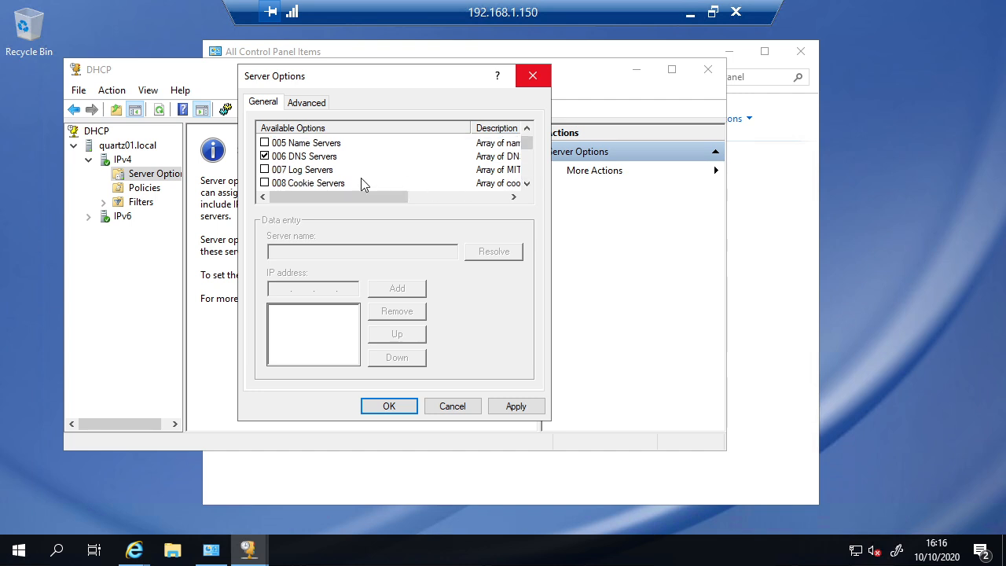
Step: Tick option 006 DNS Servers and bring up its empty IP address entry area
click(324, 160)
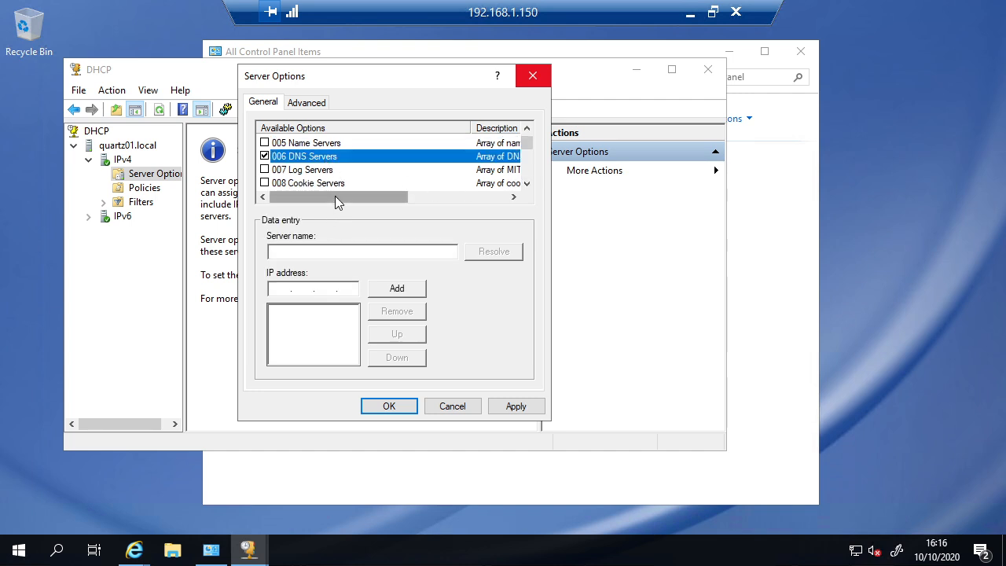
drag(334, 196, 410, 192)
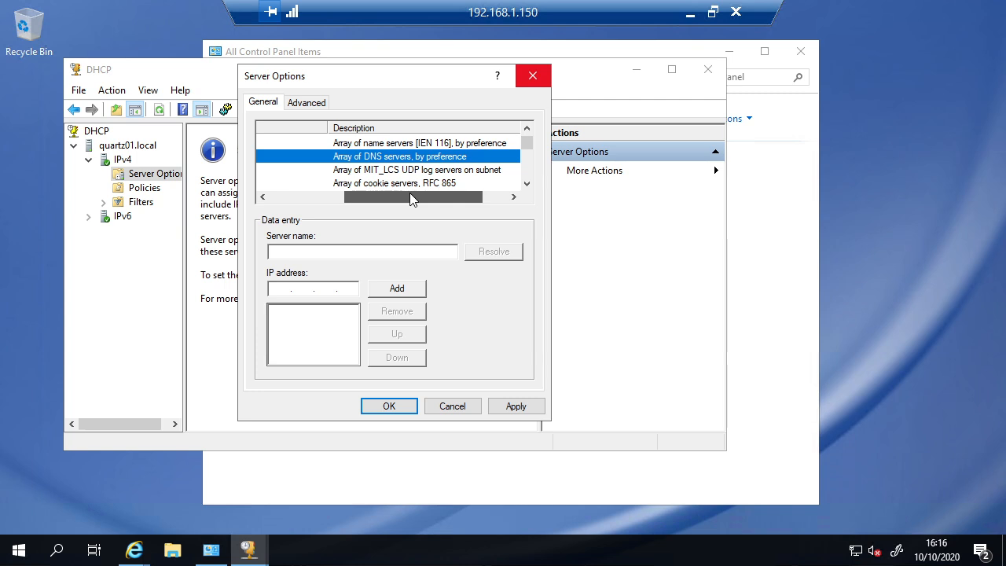
drag(402, 197, 321, 199)
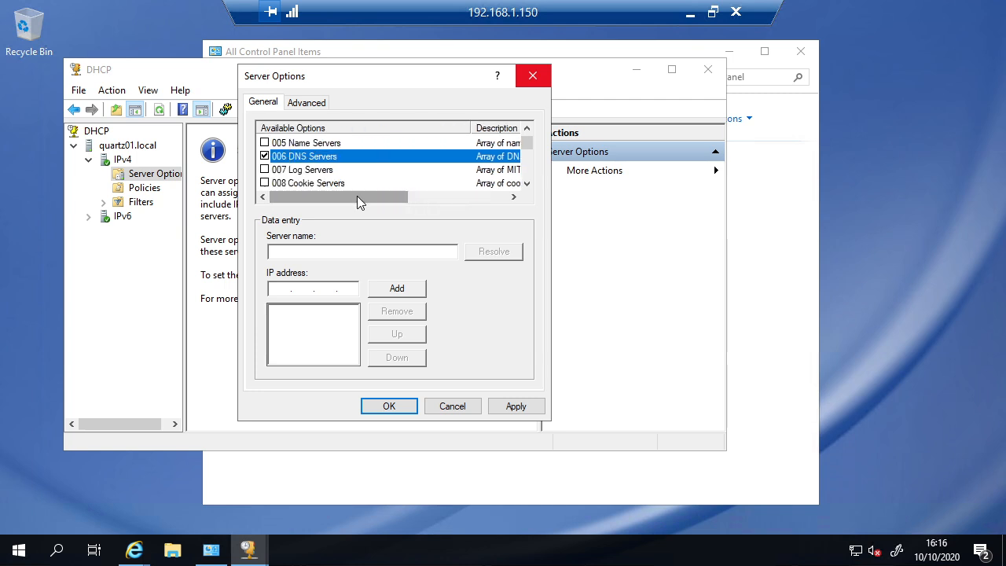
click(527, 183)
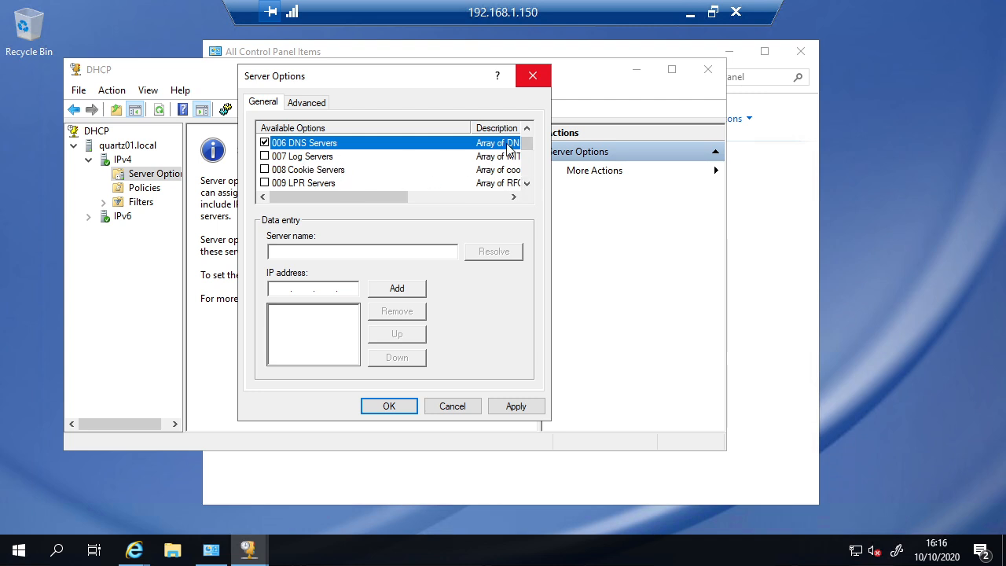
click(526, 128)
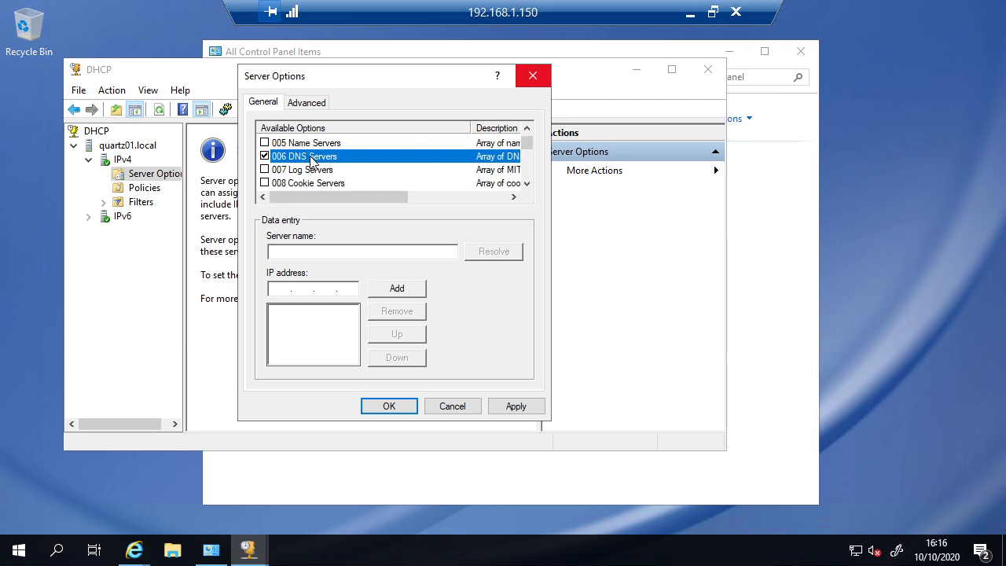
Step: Enter 192.168.1.1 as a DNS server address and add it to the list
click(280, 288)
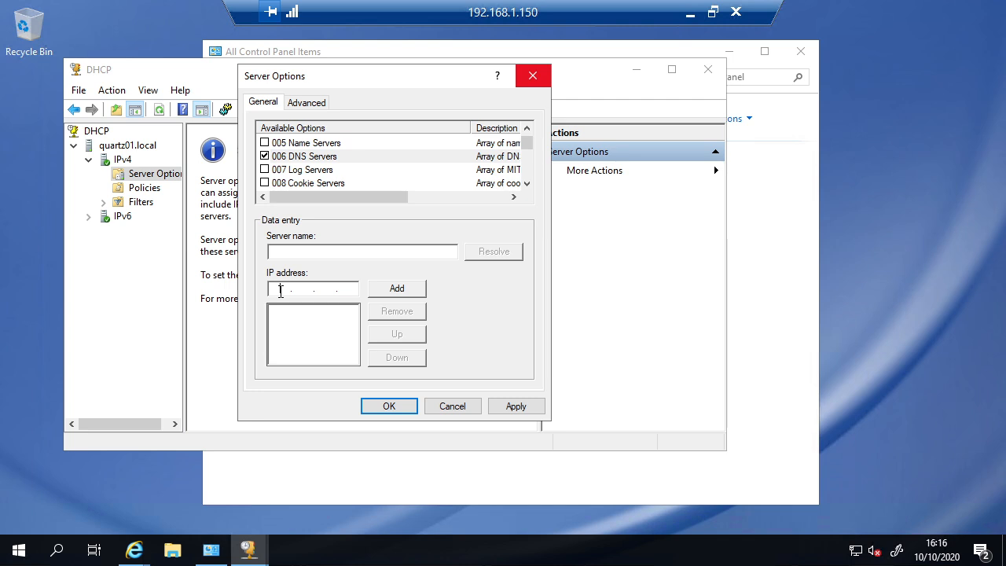
right_click(281, 291)
click(273, 280)
click(283, 250)
click(281, 289)
text(192 . 168)
click(397, 289)
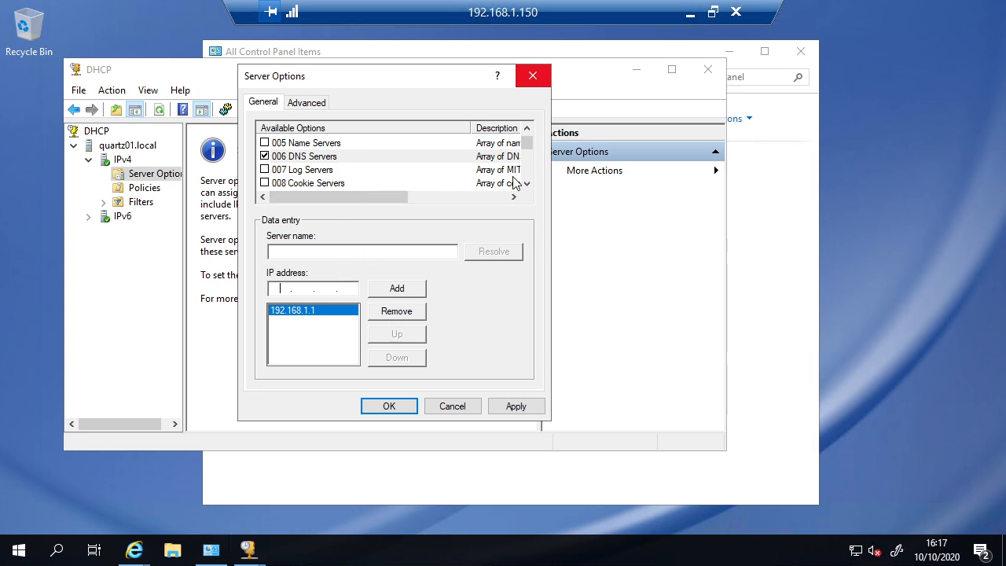
Step: Remove 192.168.1.1 again, clear the IP box, and confirm Server Options with OK
click(392, 313)
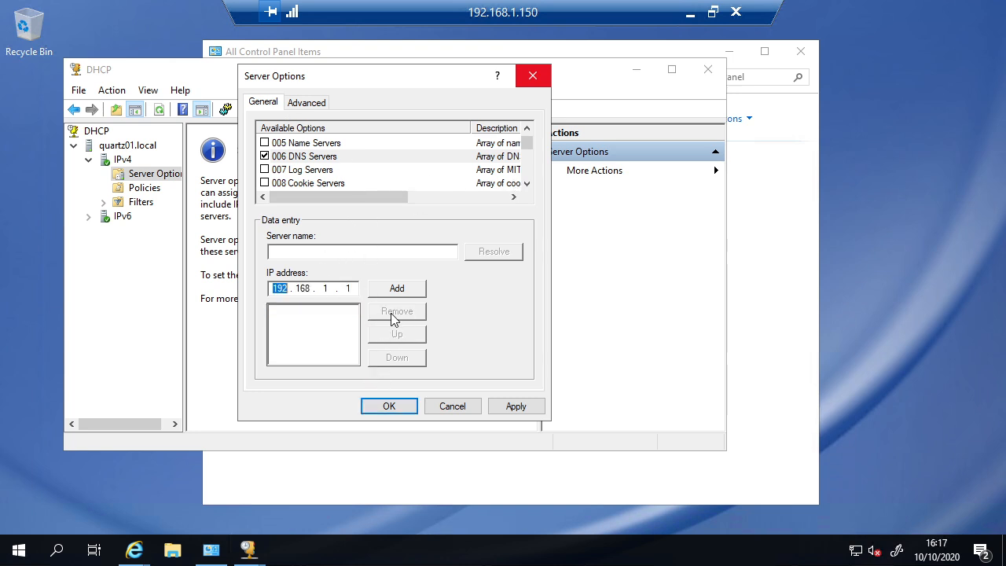
click(357, 288)
key(BackSpace)
key(BackSpace)
key(BackSpace)
key(BackSpace)
key(BackSpace)
key(BackSpace)
key(BackSpace)
key(BackSpace)
click(527, 183)
click(526, 183)
click(527, 183)
click(526, 183)
click(526, 183)
click(527, 183)
click(526, 183)
click(526, 183)
click(527, 184)
click(526, 183)
click(527, 183)
click(527, 183)
click(526, 184)
click(526, 183)
click(527, 183)
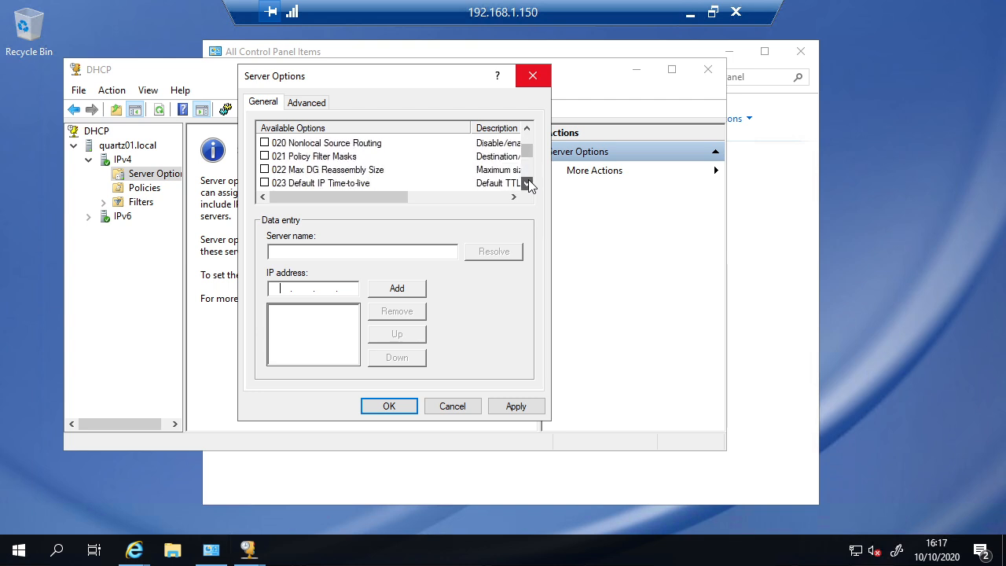
click(414, 411)
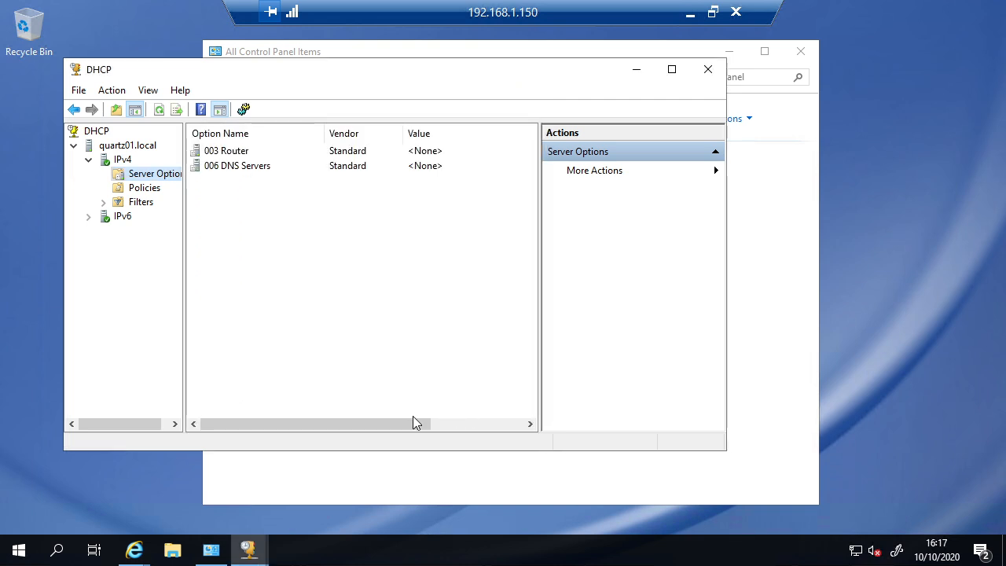
Step: Bring up the context menu of the IPv4 node under server quartz01.local
right_click(161, 177)
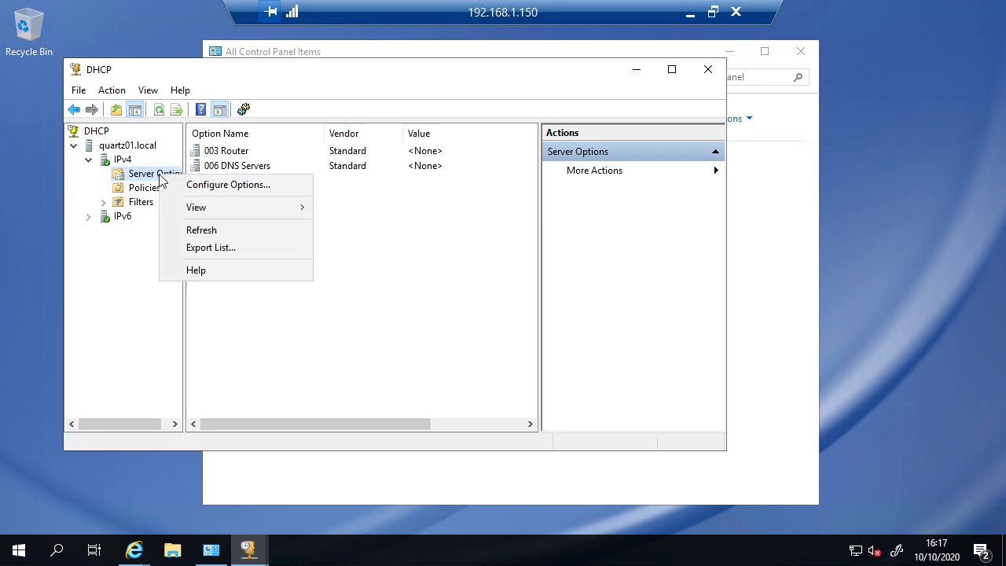
click(114, 161)
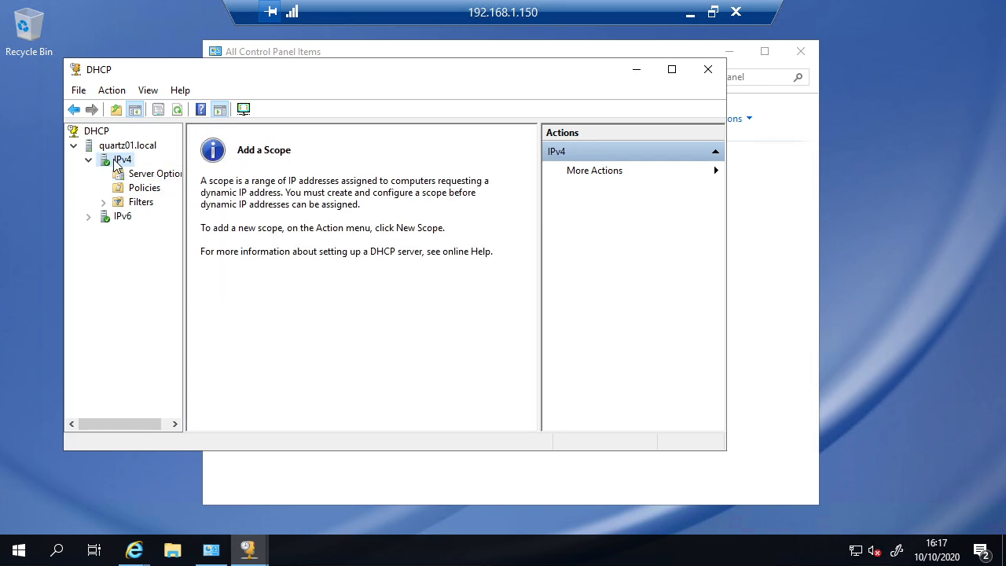
right_click(115, 161)
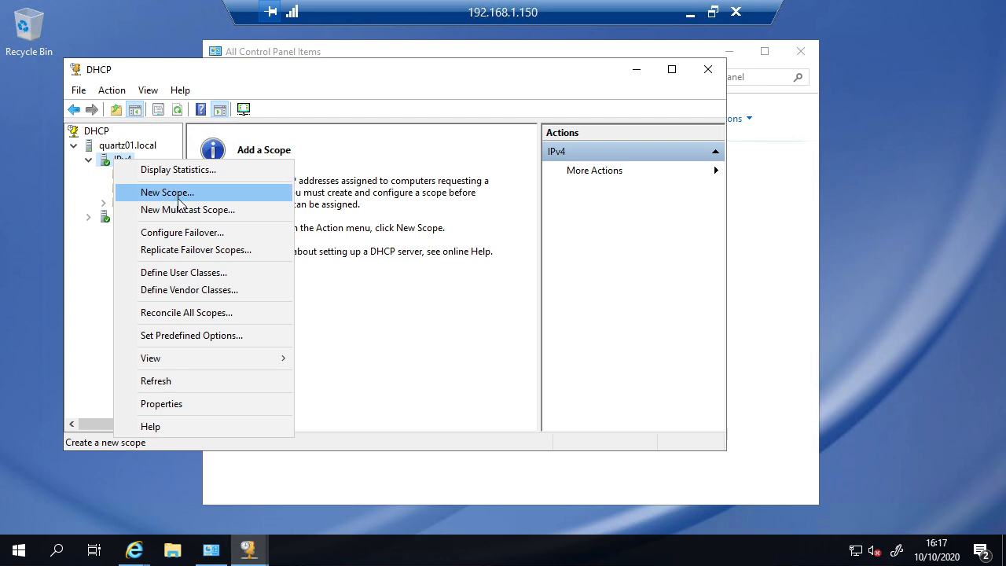
click(108, 166)
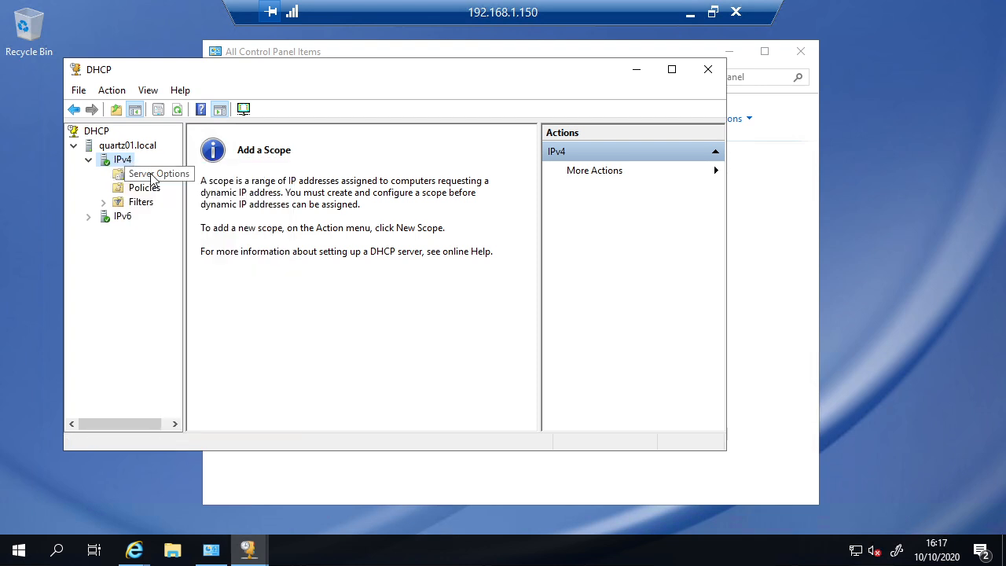
click(126, 149)
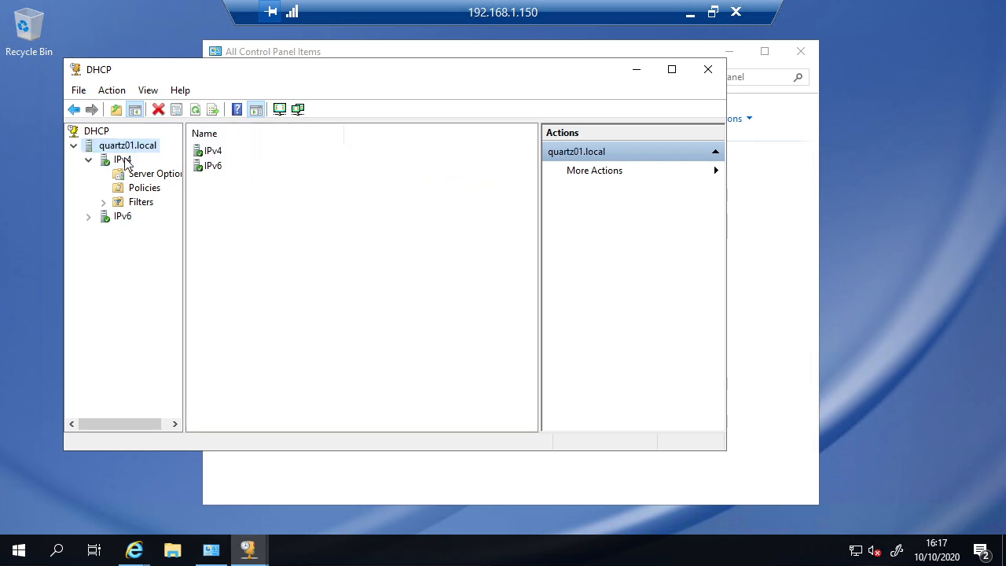
click(124, 159)
right_click(124, 159)
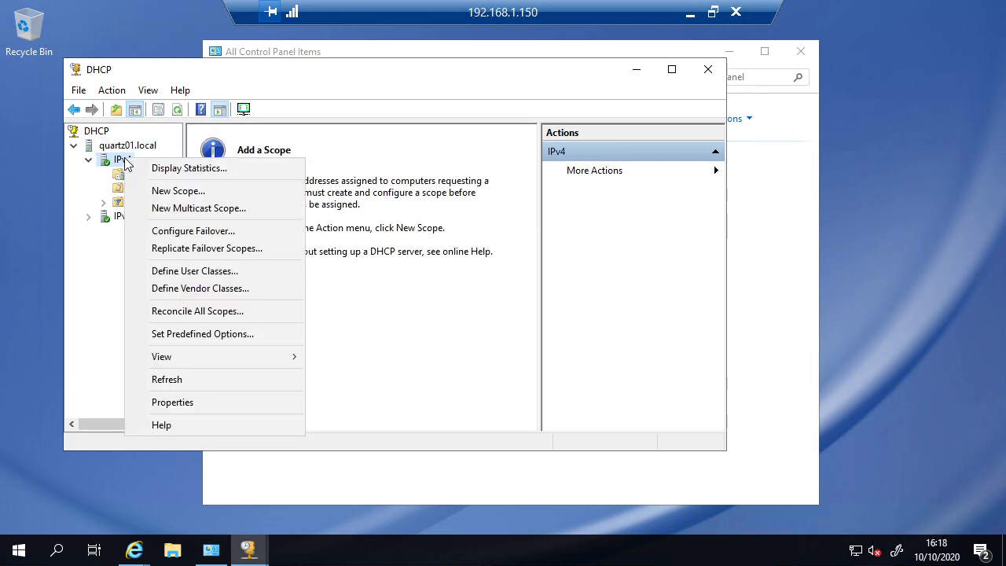
Step: Launch the New Scope Wizard, get past its welcome page, and reposition the window
click(237, 194)
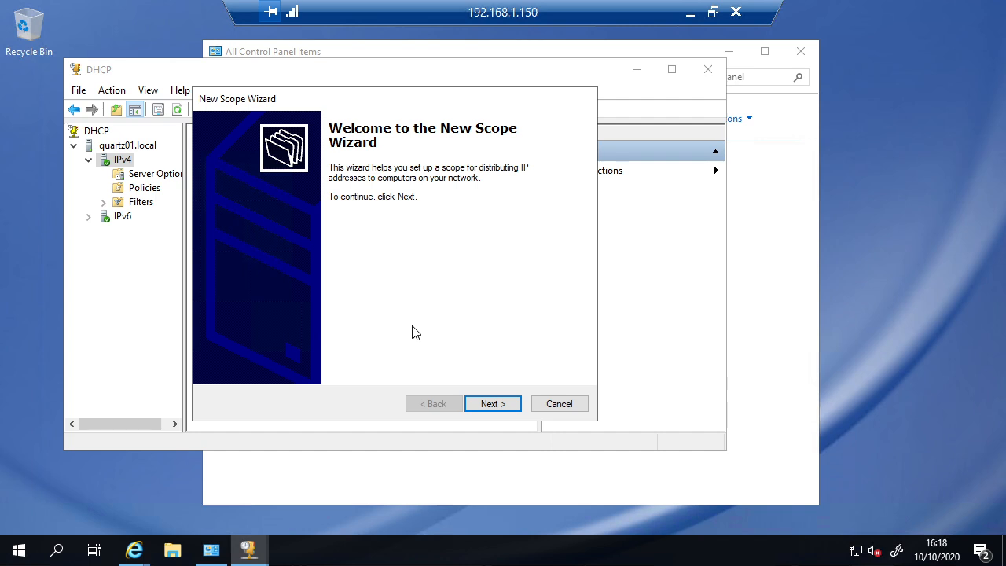
click(493, 404)
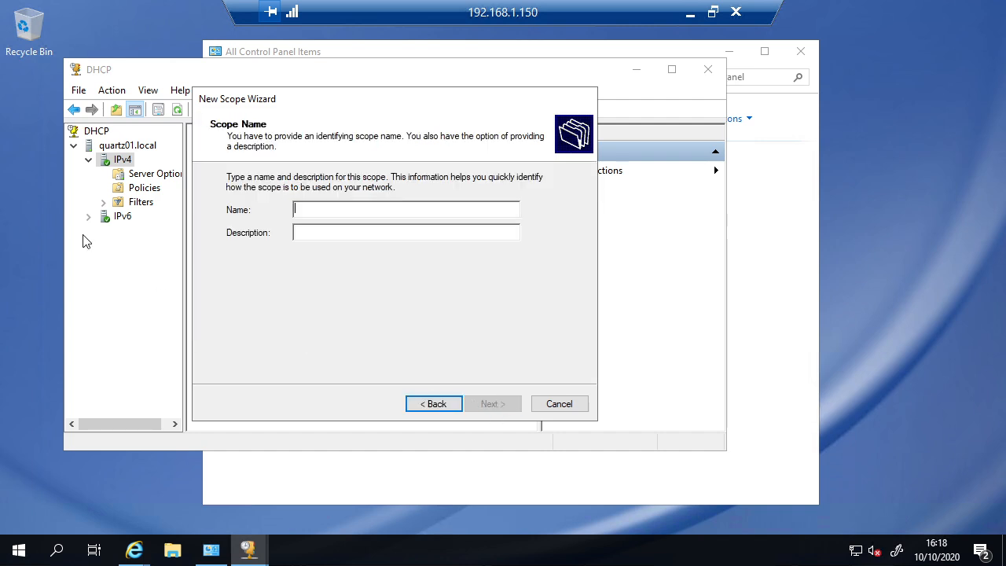
drag(269, 103, 428, 115)
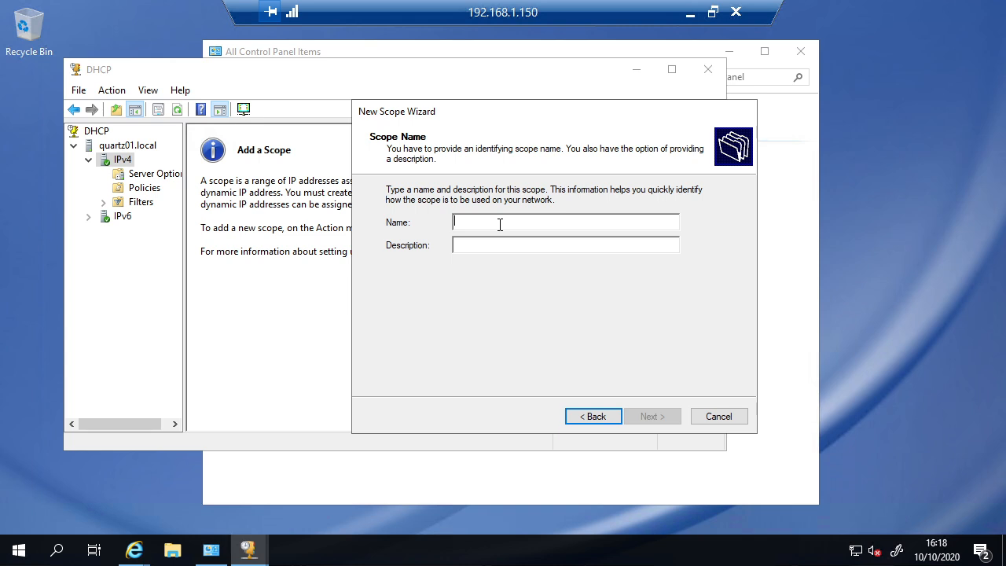
Step: Name the scope 192.168.2.0, without the /24 suffix, and advance to the address range page
text(192)
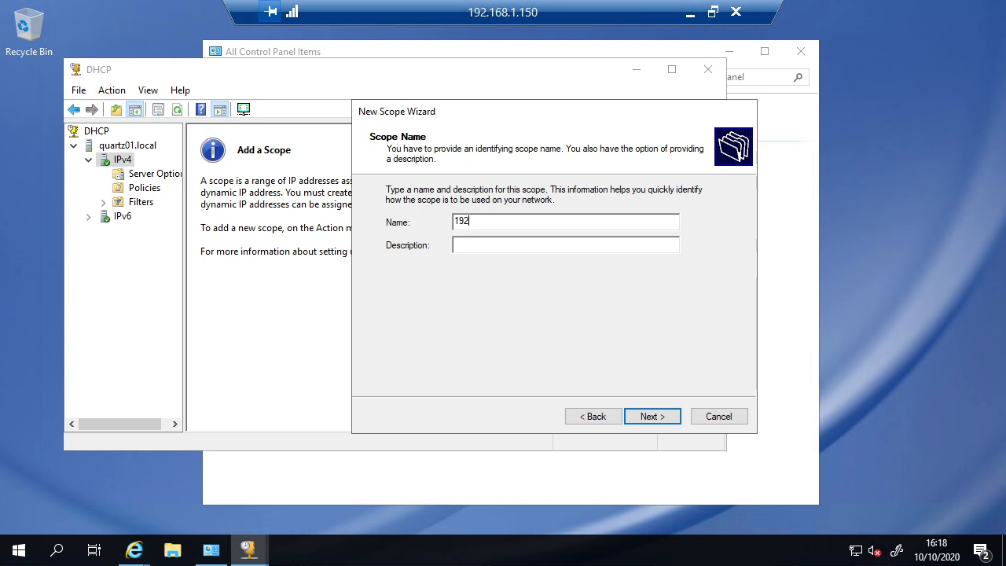
text(.168.2.0/24)
drag(542, 220, 426, 227)
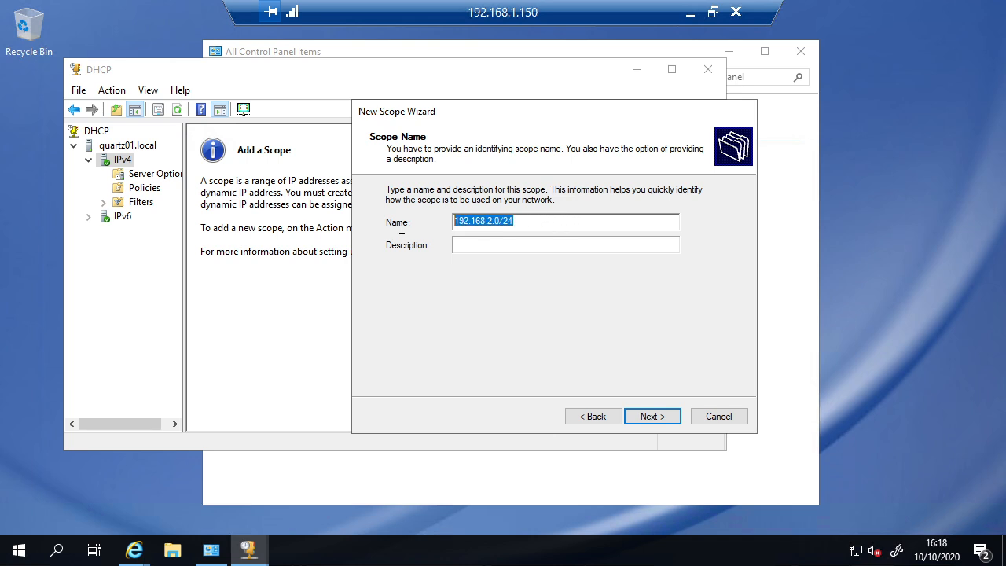
click(544, 222)
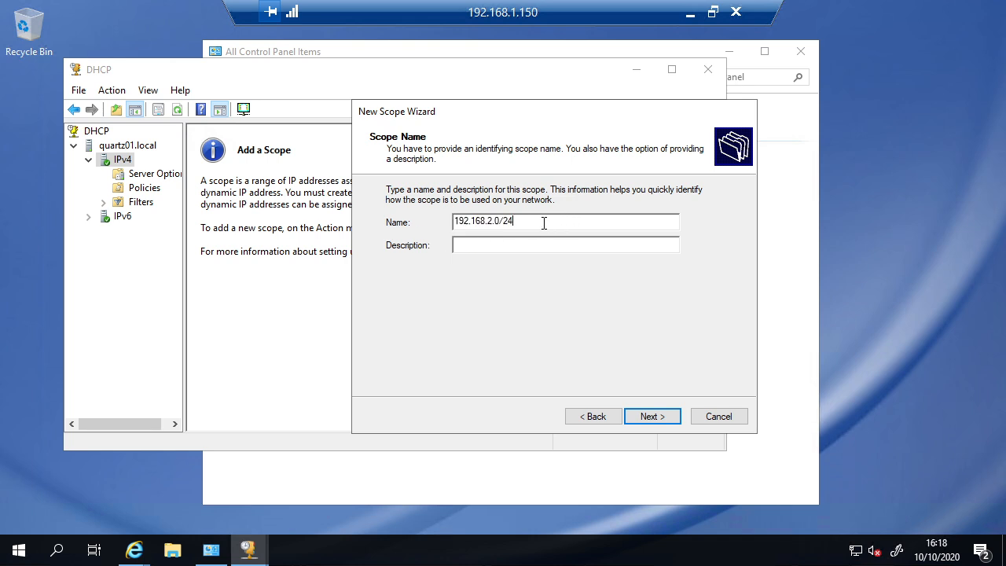
key(BackSpace)
key(BackSpace)
key(BackSpace)
drag(495, 221, 515, 220)
click(505, 221)
drag(505, 222, 487, 222)
click(527, 221)
click(665, 419)
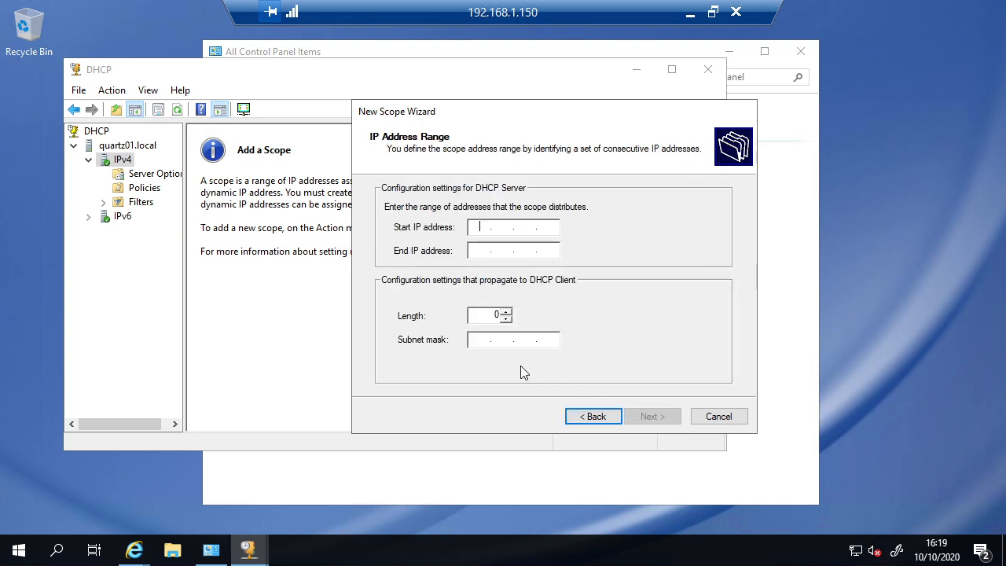
click(581, 417)
click(473, 246)
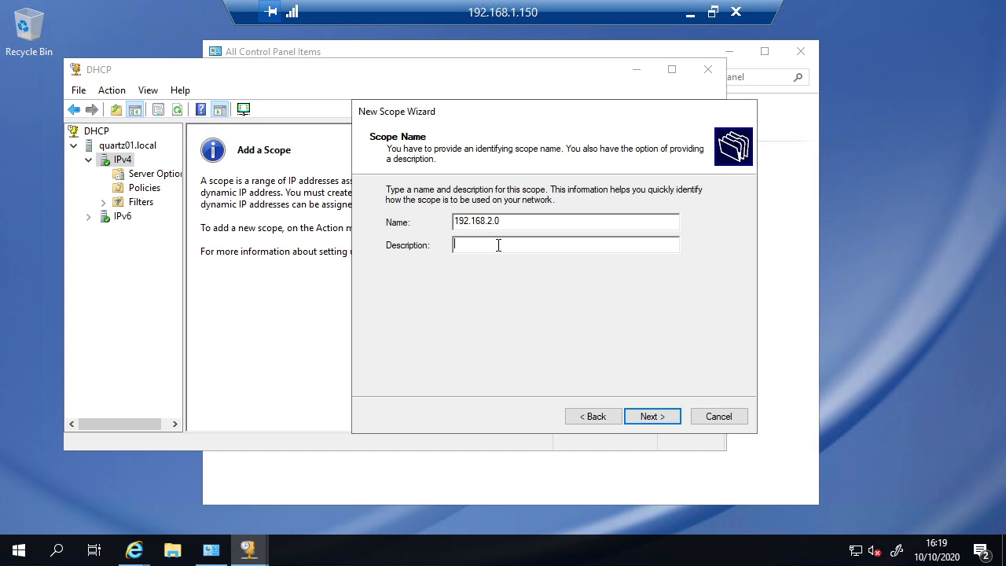
click(652, 419)
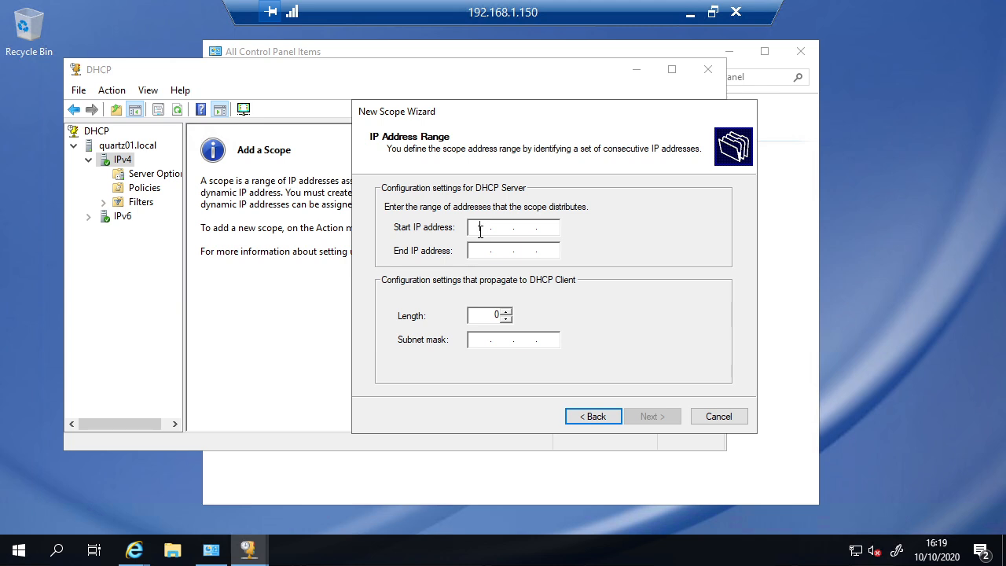
Step: Launch Notepad from Start search and move it beside the wizard
click(59, 551)
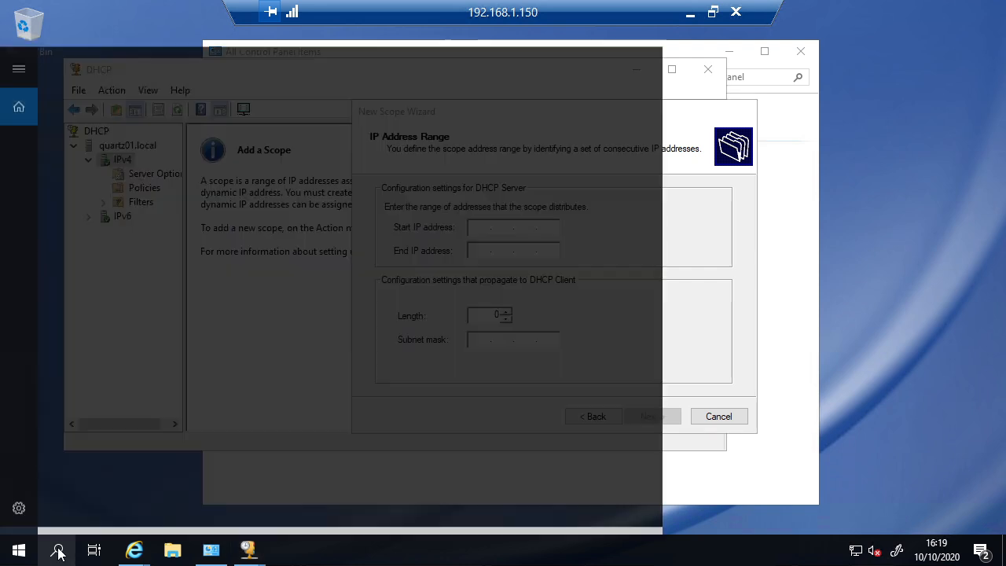
text(notepad)
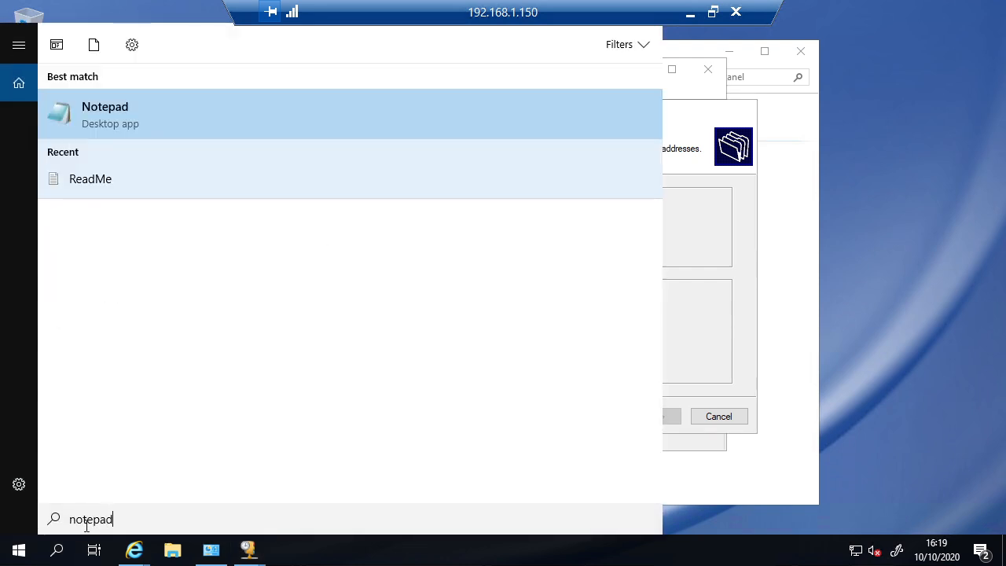
key(Return)
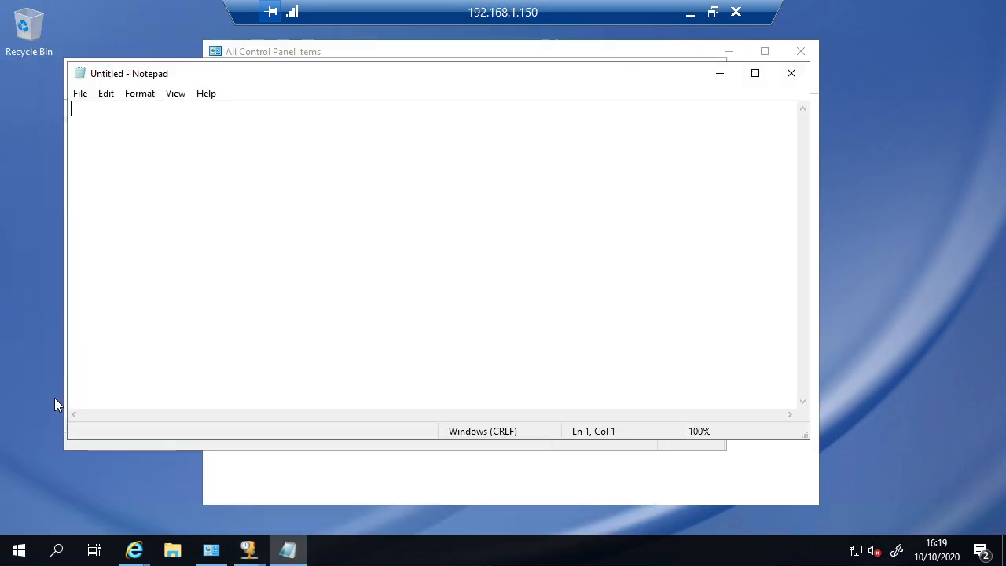
drag(231, 74, 633, 188)
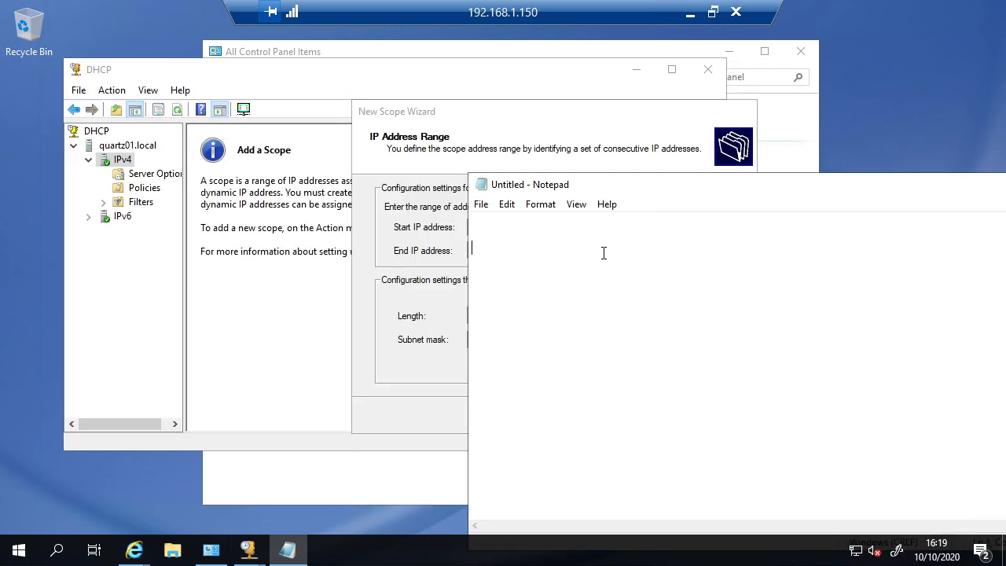
Step: Write the notes 192.168.2.0 and '192.168.2.254 router' on separate lines
text(192.168.2.0)
key(Return)
key(Return)
text(182)
key(BackSpace)
key(BackSpace)
text(92.168.0.1)
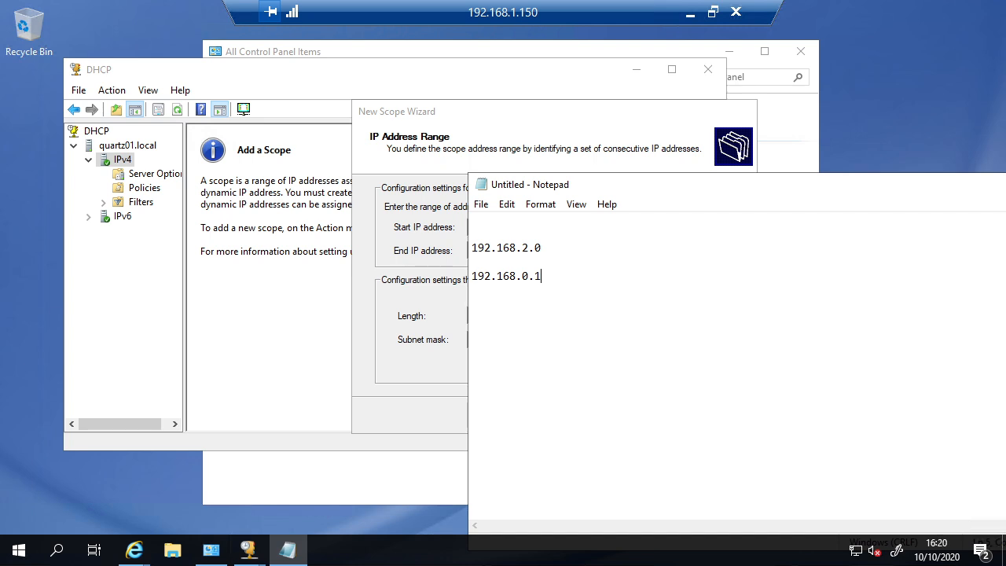
key(BackSpace)
key(BackSpace)
key(BackSpace)
text(2)
text(.26)
key(BackSpace)
text(54  rouer)
key(BackSpace)
key(BackSpace)
key(BackSpace)
key(BackSpace)
text(outer)
Step: Rearrange Notepad and the wizard, and confirm the router line ends in 254
drag(541, 194, 613, 185)
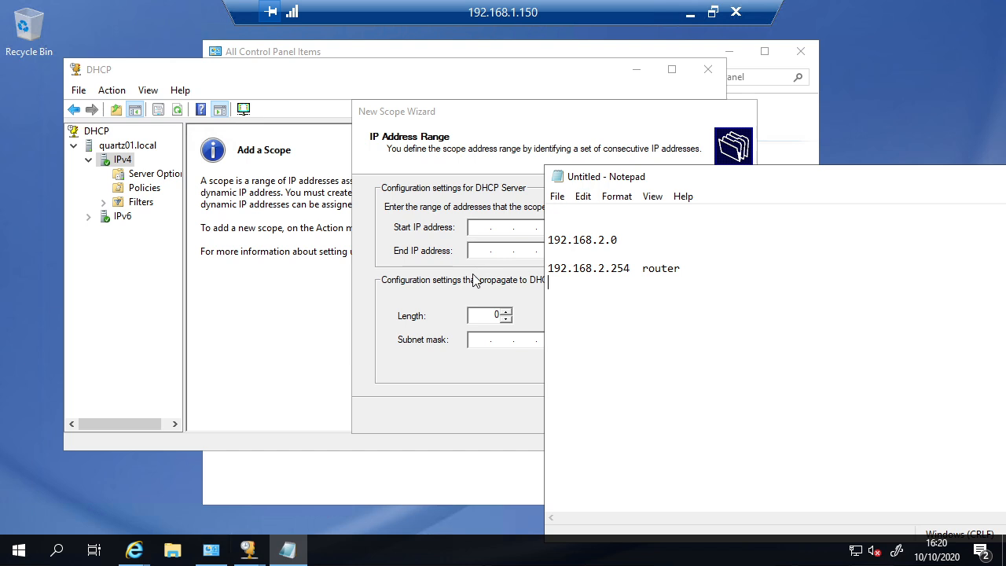
drag(457, 120, 286, 162)
click(709, 273)
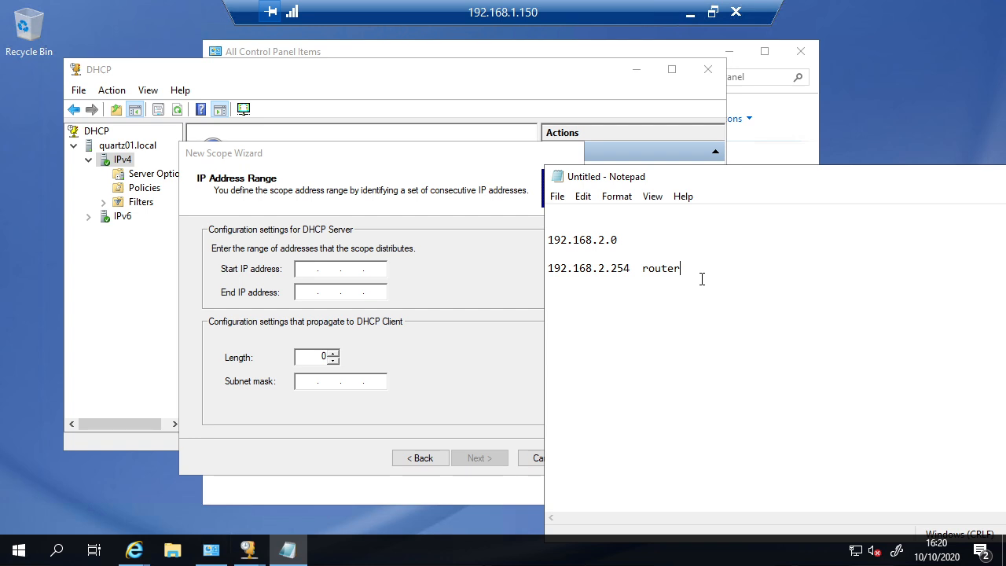
key(Return)
drag(610, 268, 630, 274)
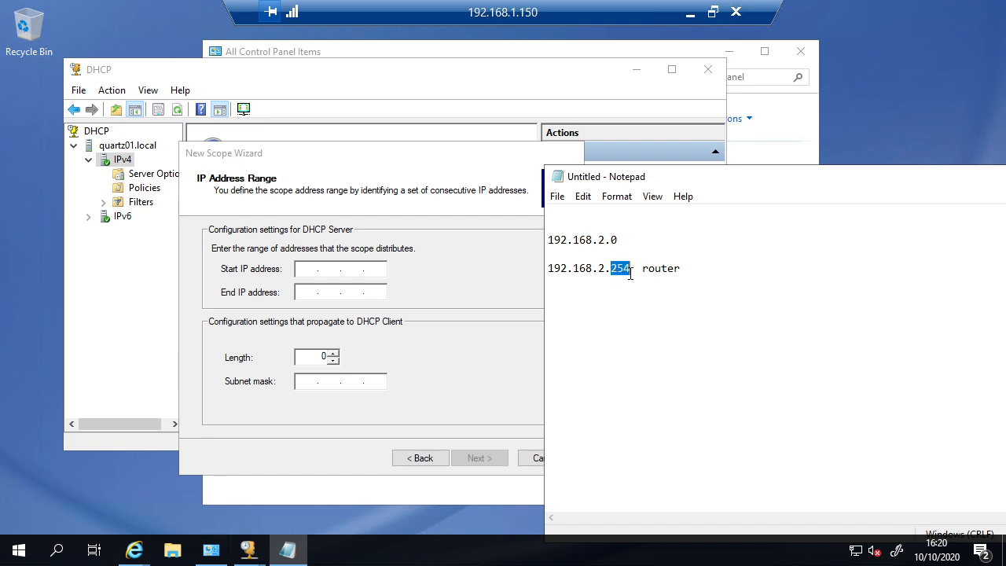
click(629, 272)
key(BackSpace)
text(5)
key(BackSpace)
text(4)
click(556, 282)
drag(557, 282, 539, 266)
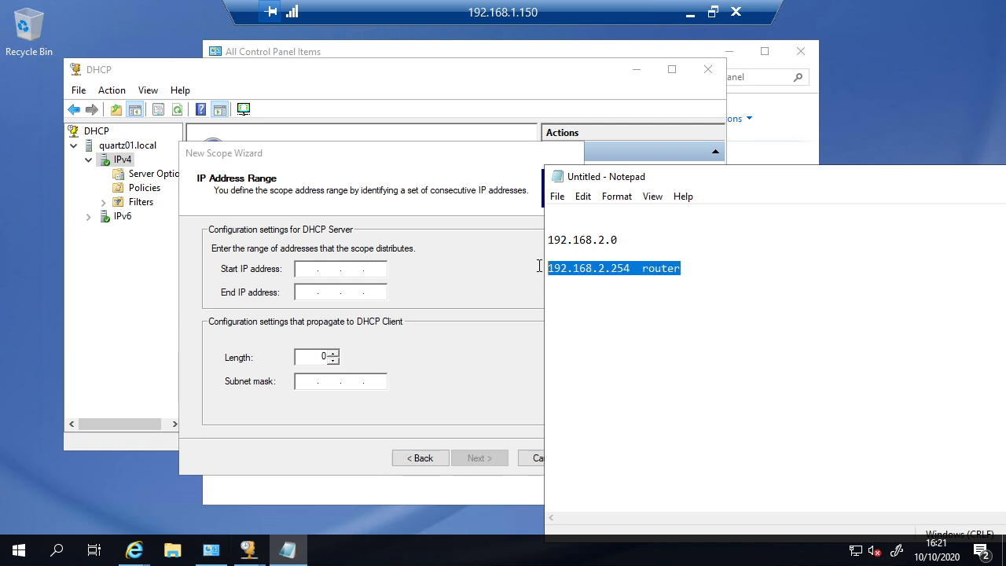
click(694, 295)
key(Return)
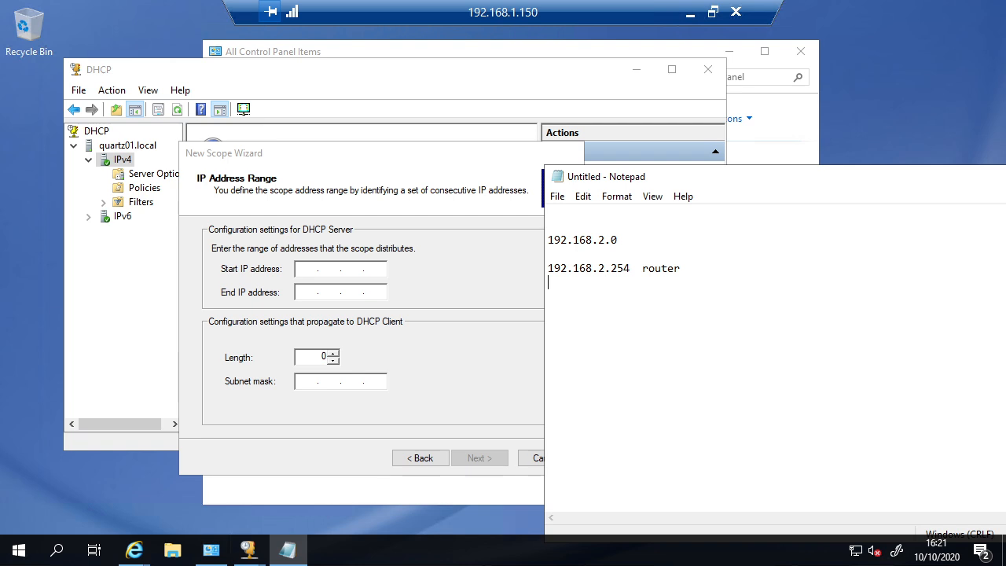
Step: Add a third note line recording the range 192.168.2.11 - 192.168.2.99
key(Return)
text(192.168.2.11 - 99)
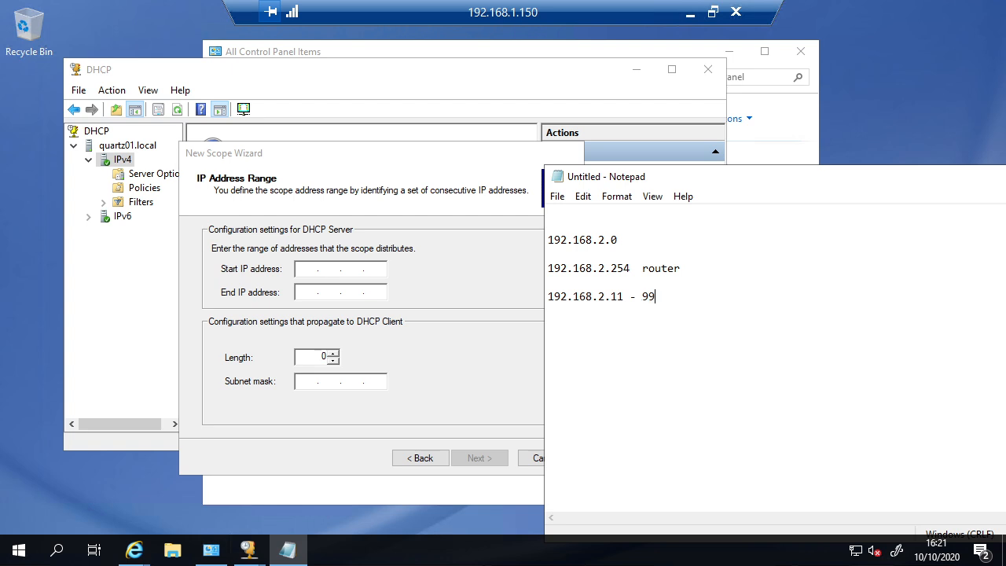
right_click(647, 311)
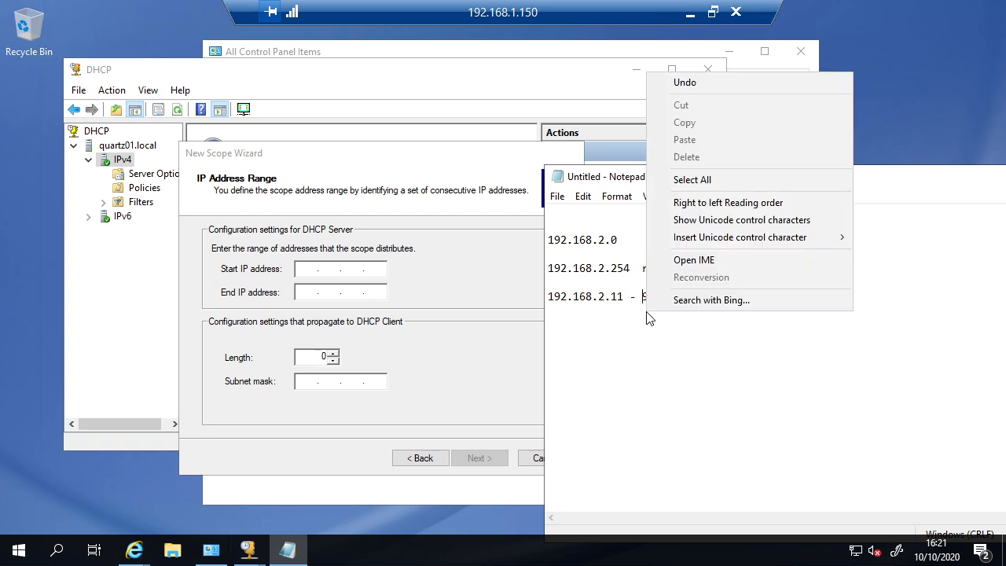
click(647, 313)
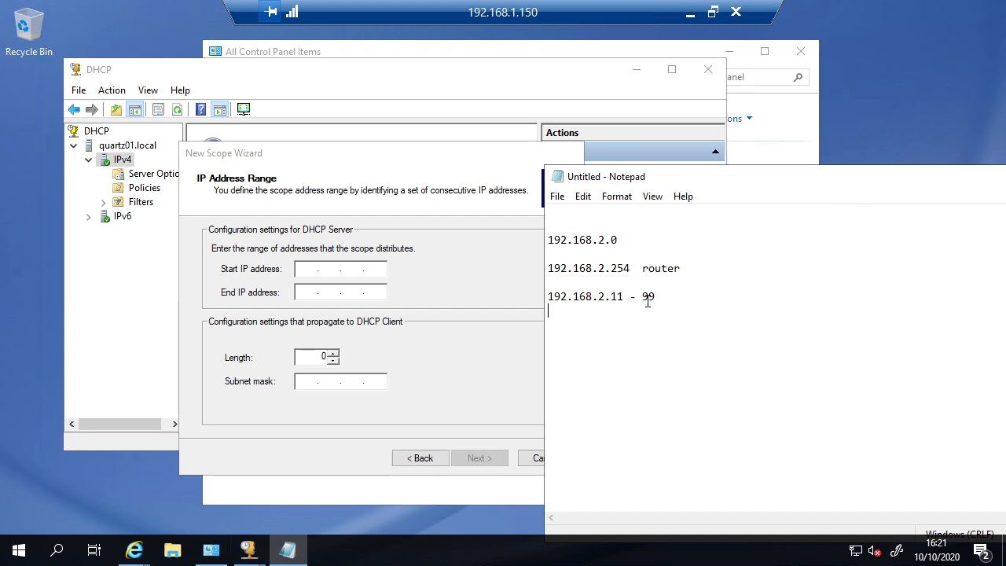
click(643, 297)
text(192.168)
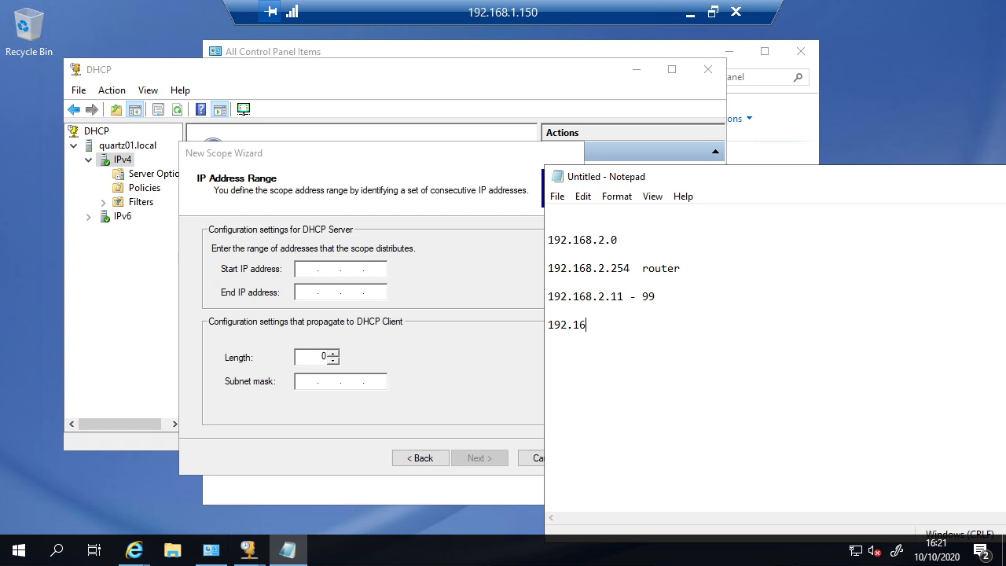
key(BackSpace)
key(BackSpace)
key(BackSpace)
key(BackSpace)
key(BackSpace)
key(BackSpace)
key(BackSpace)
key(BackSpace)
key(BackSpace)
key(BackSpace)
key(BackSpace)
text(192.)
key(BackSpace)
key(BackSpace)
key(BackSpace)
key(BackSpace)
key(BackSpace)
text(192)
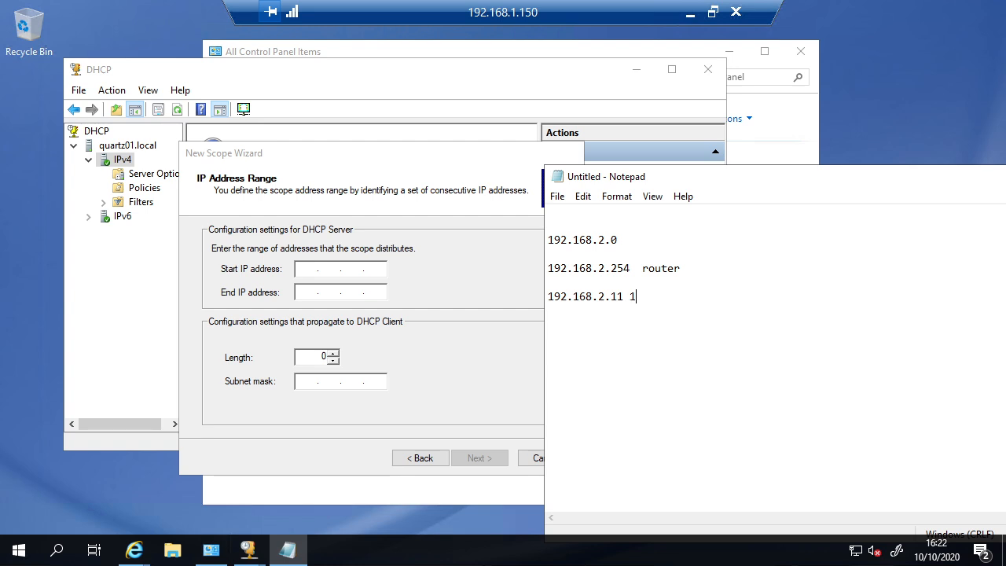
text(.168.2.)
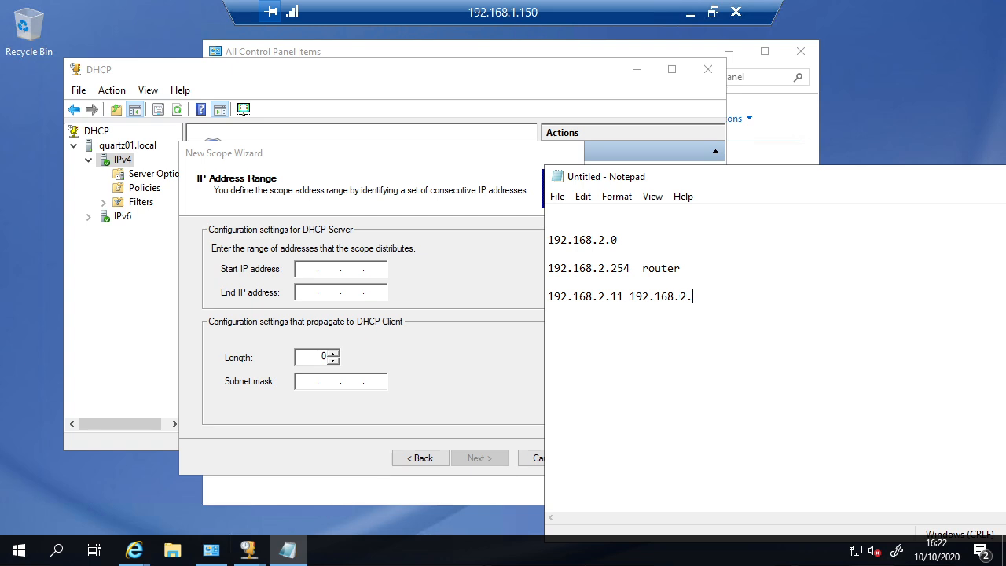
text(00)
key(BackSpace)
key(BackSpace)
text(99)
Step: Enter Start IP 192.168.2.11 and End IP 192.168.2.99, leaving mask 255.255.255.0 (length 24)
click(305, 287)
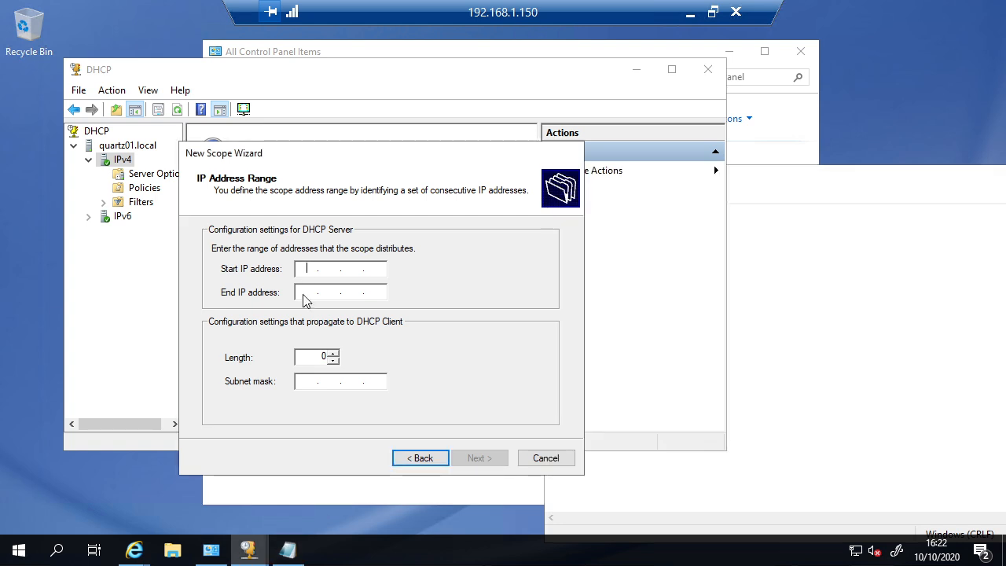
click(808, 285)
drag(669, 180, 850, 155)
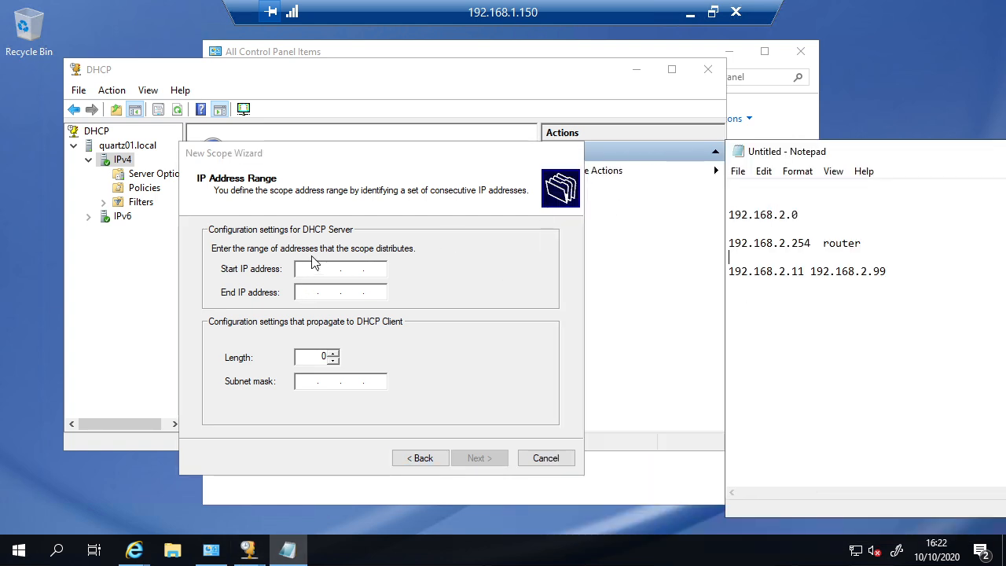
click(297, 268)
text(192 . 16 . .)
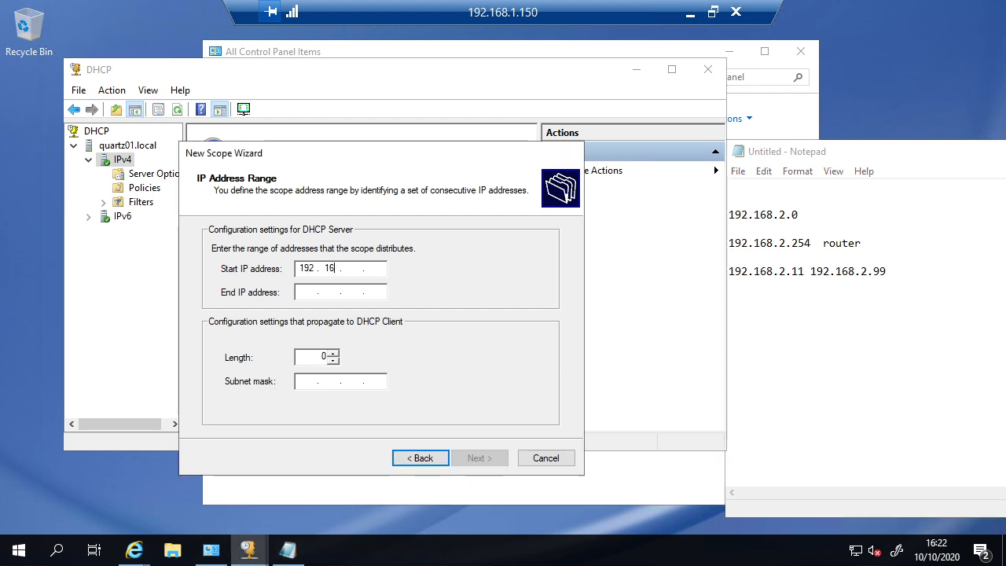
text(8 . 2 . 2)
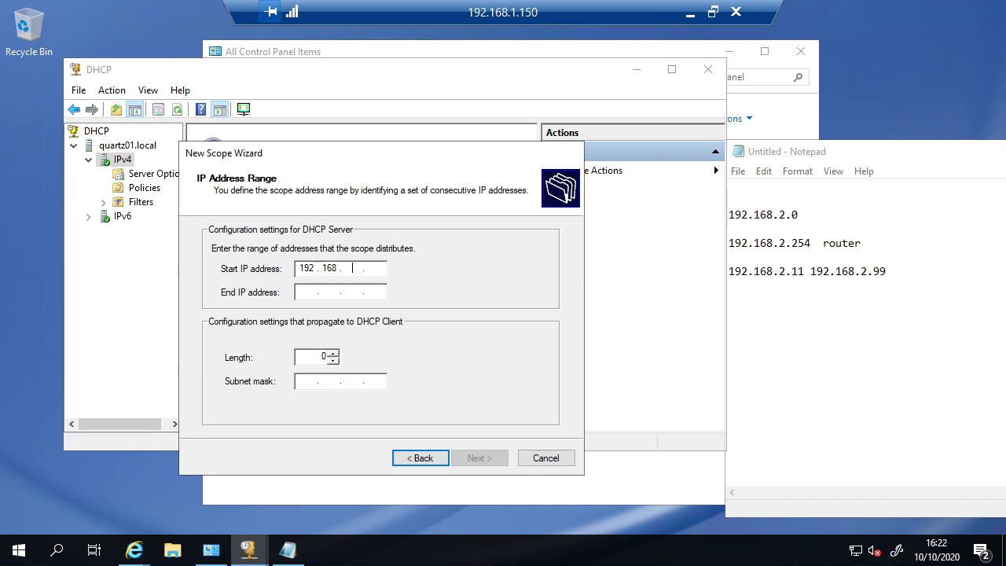
text(54)
key(BackSpace)
key(BackSpace)
key(BackSpace)
text(11)
click(312, 292)
text(192 . )
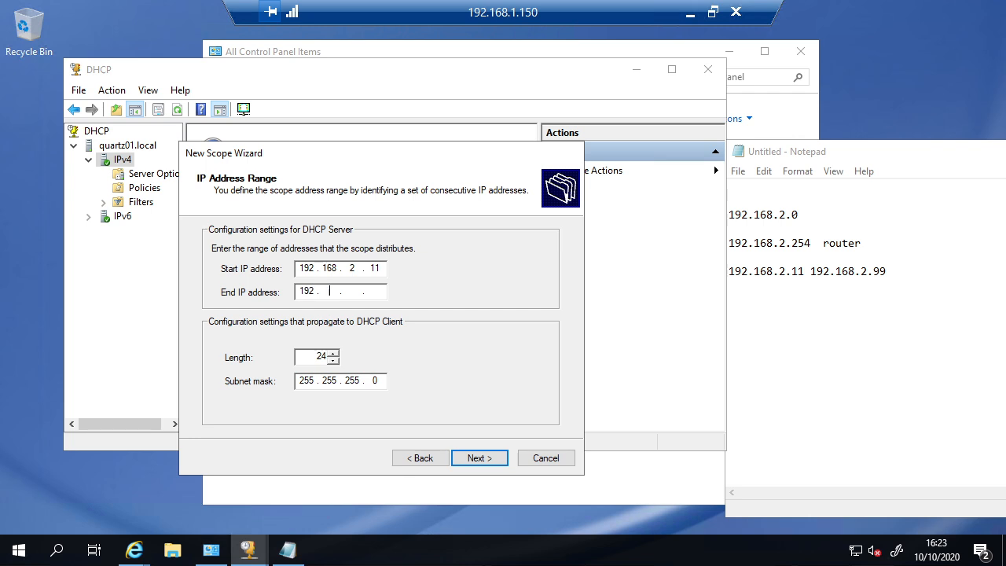
text(168 . 2 . 99)
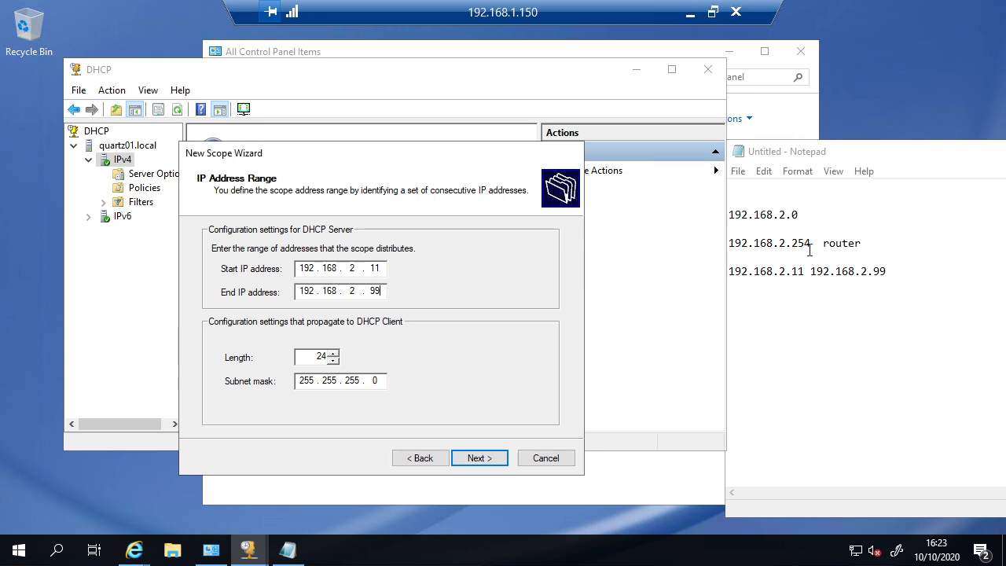
Step: Compare the start address 192.168.2.11 with the router address 192.168.2.254 in the notes
drag(798, 244, 848, 243)
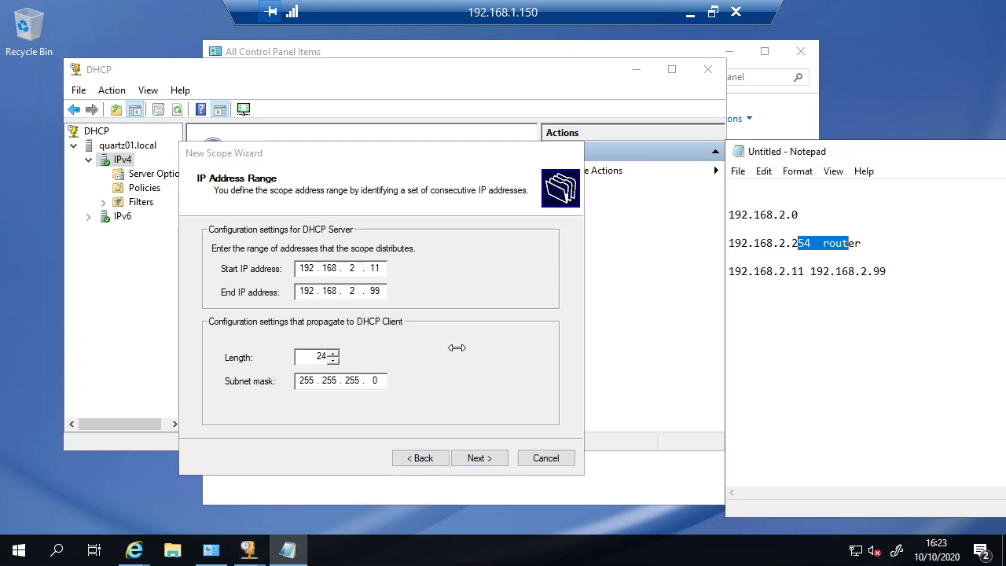
double_click(374, 268)
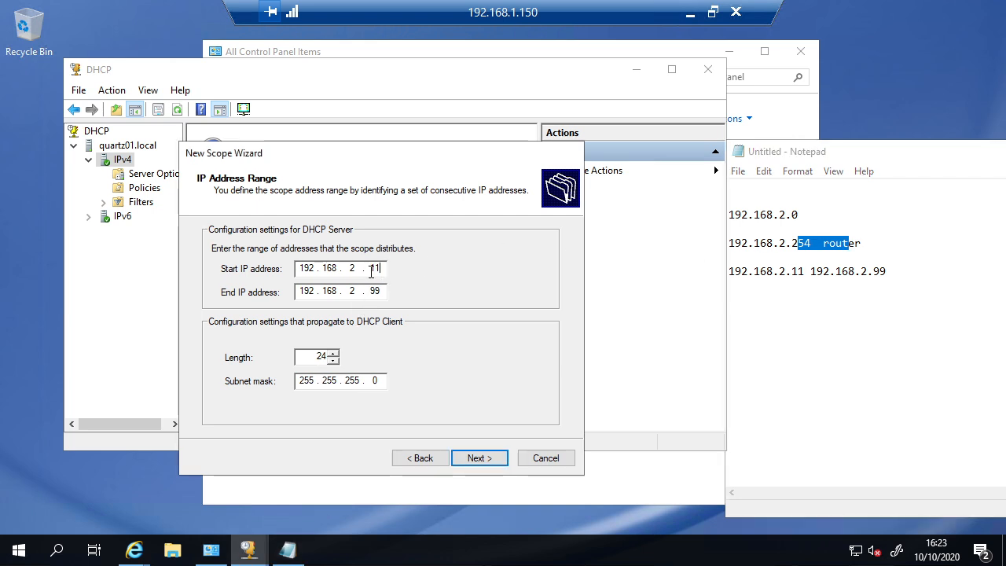
click(800, 271)
drag(792, 245, 809, 250)
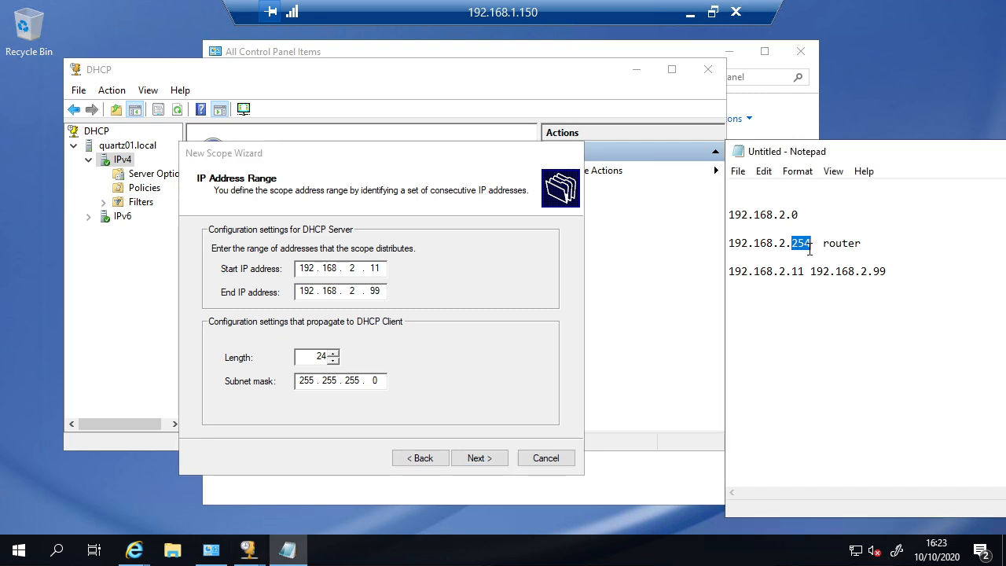
click(386, 268)
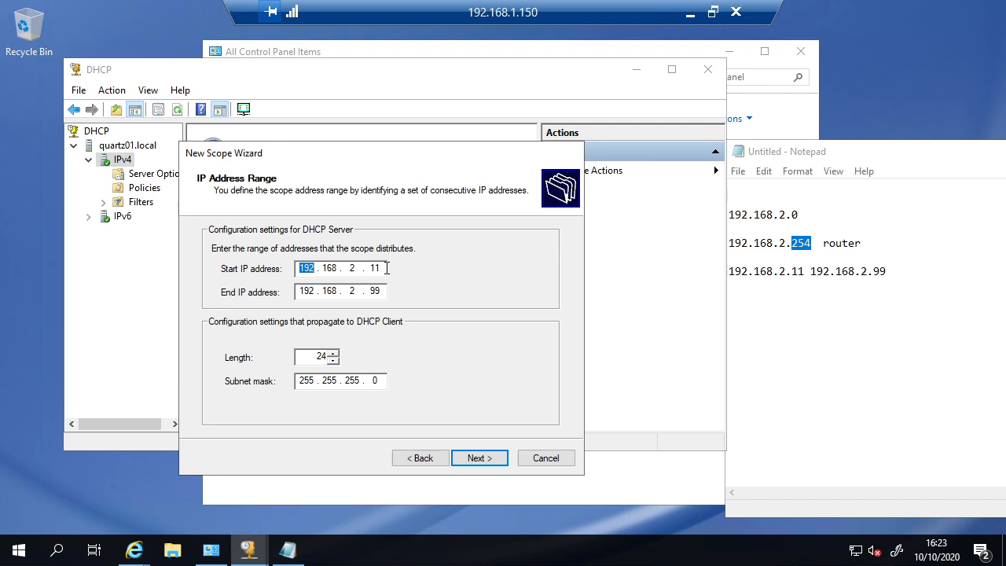
drag(383, 268, 366, 268)
click(375, 269)
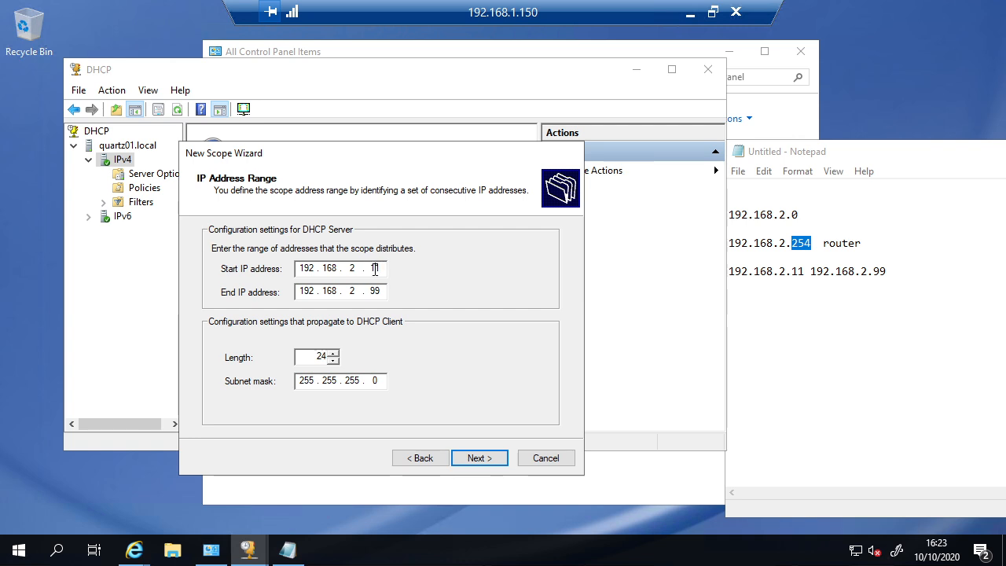
double_click(375, 269)
Step: Restore End IP to 192.168.2.99, check the subnet mask, and continue to Add Exclusions and Delay
click(382, 293)
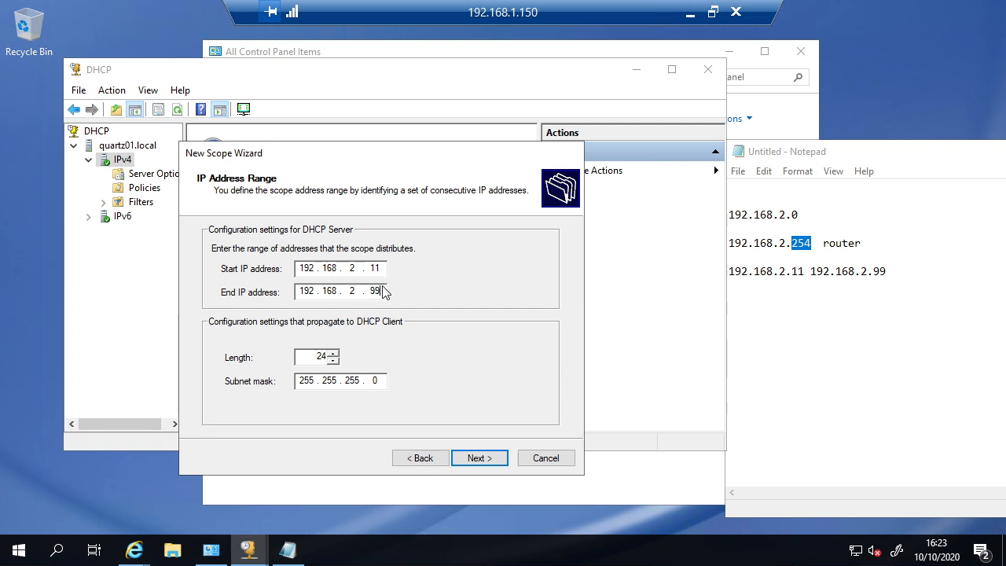
key(BackSpace)
key(BackSpace)
text(199)
key(BackSpace)
double_click(383, 292)
click(383, 291)
click(382, 291)
double_click(382, 290)
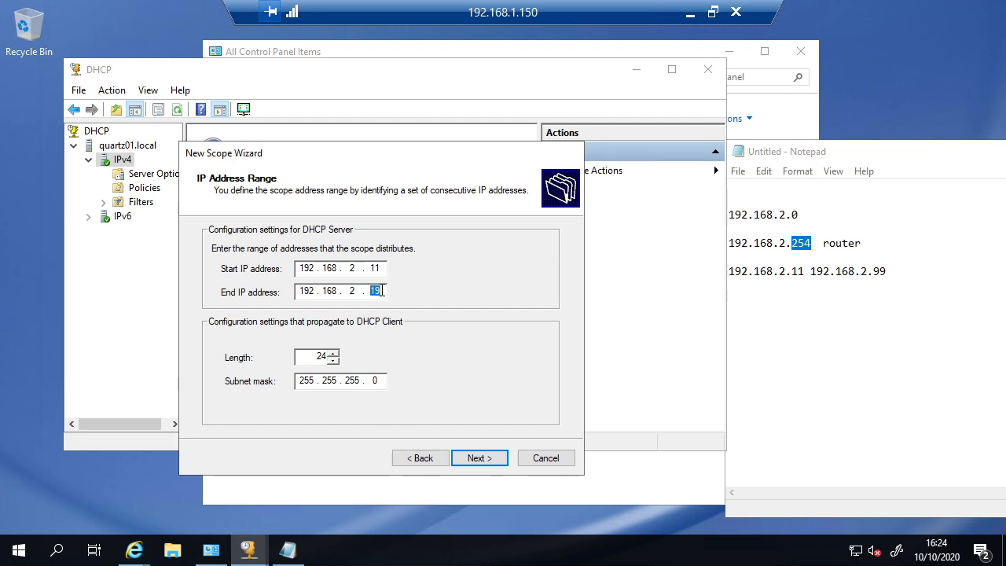
text(99)
drag(304, 383, 319, 382)
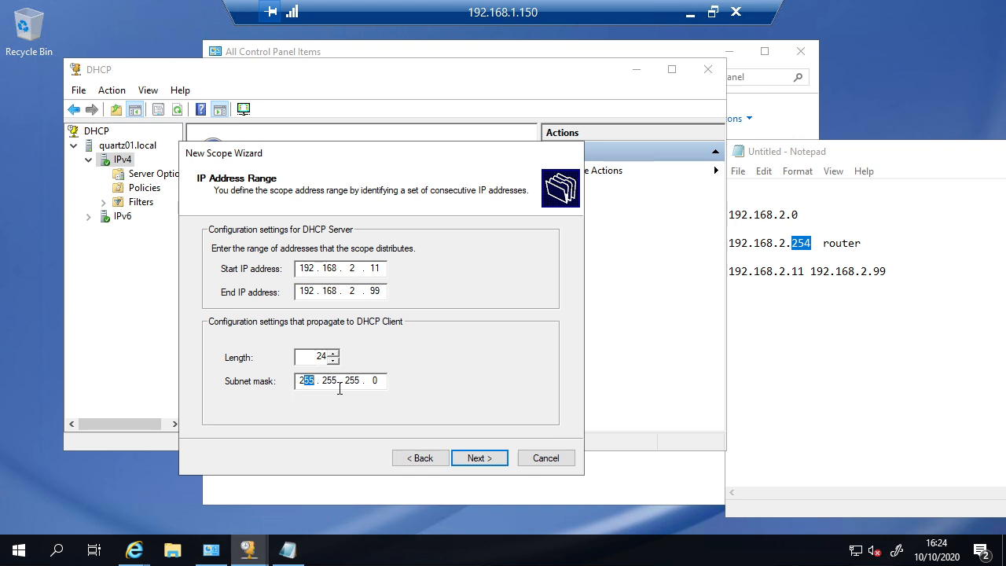
double_click(374, 380)
click(479, 458)
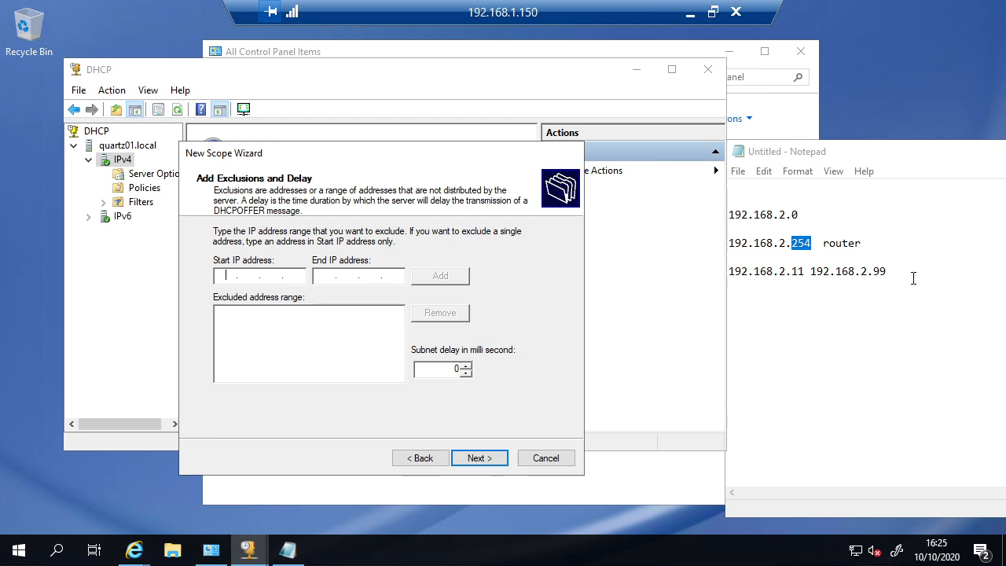
Step: Recheck the 192.168.2.11–192.168.2.99 range against the notes, returning to Add Exclusions
drag(913, 277, 783, 232)
click(789, 255)
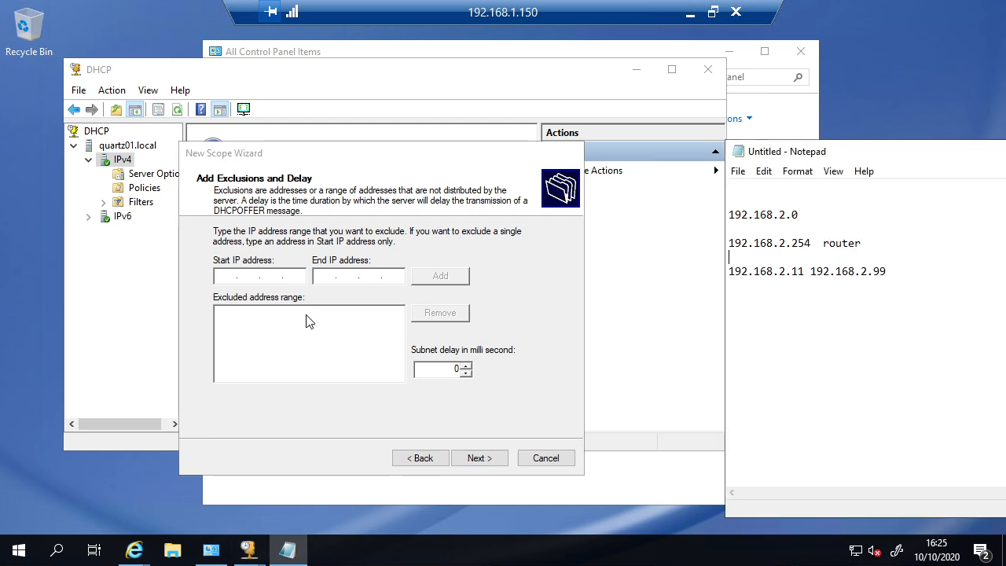
click(252, 282)
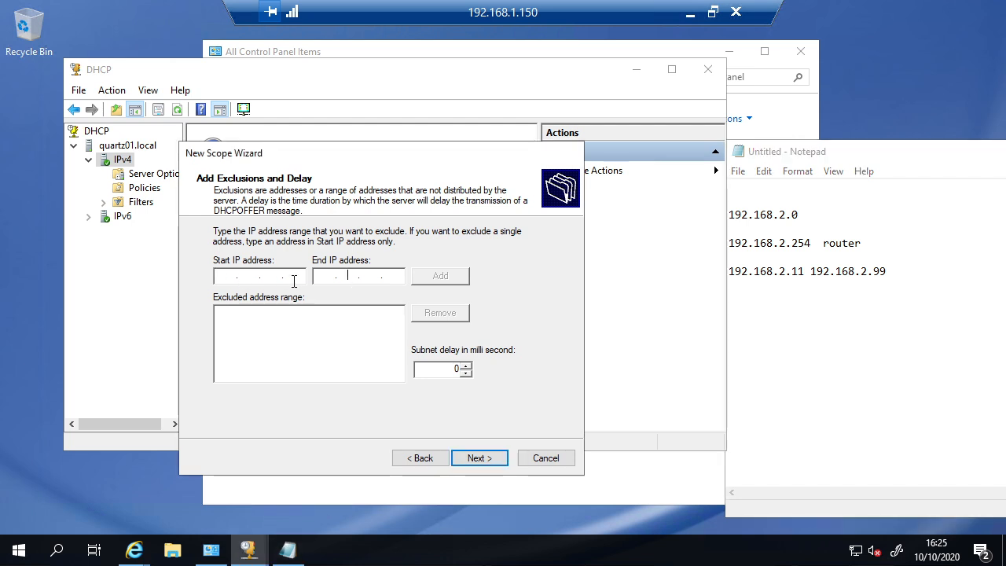
click(444, 461)
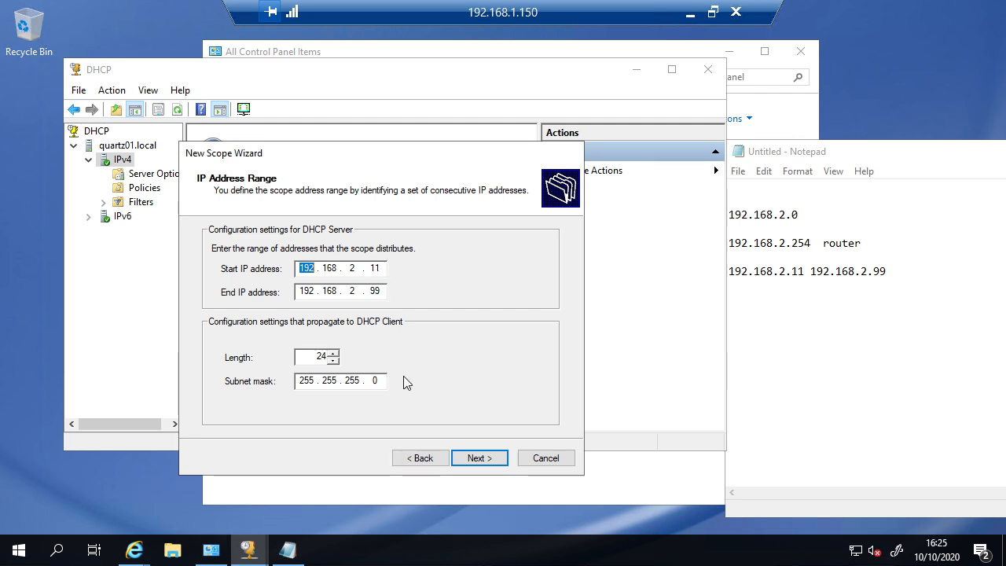
click(492, 458)
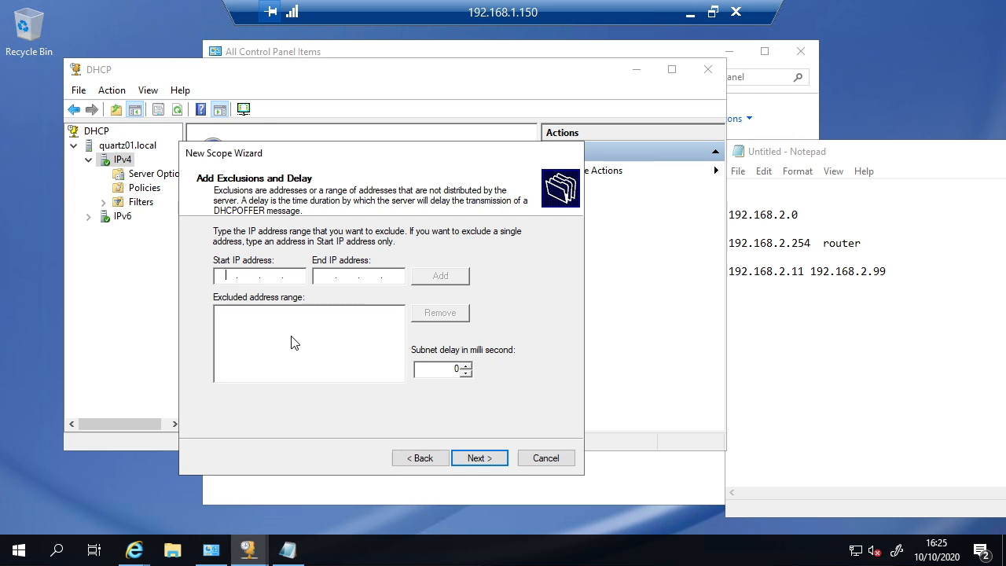
click(901, 277)
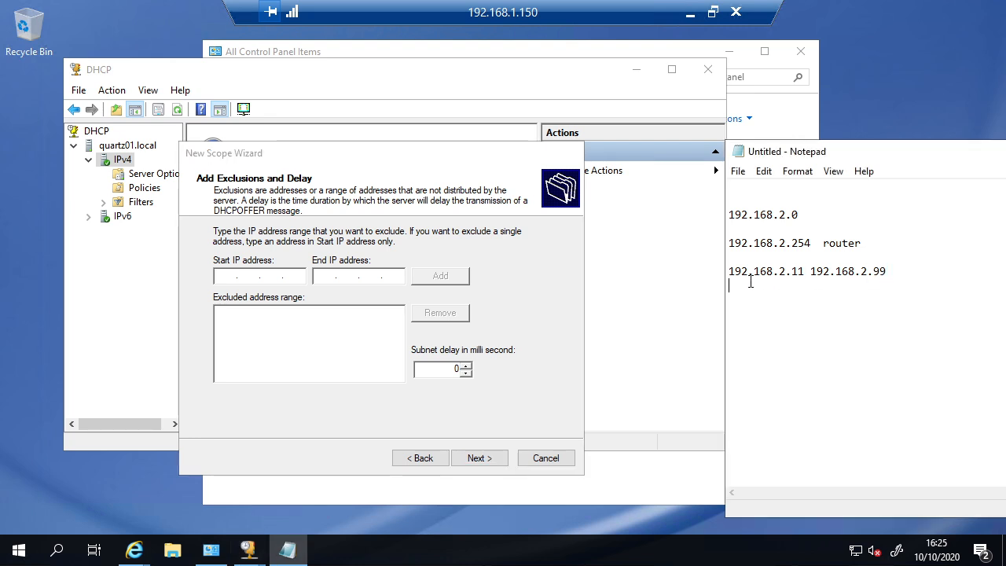
key(shift+Up)
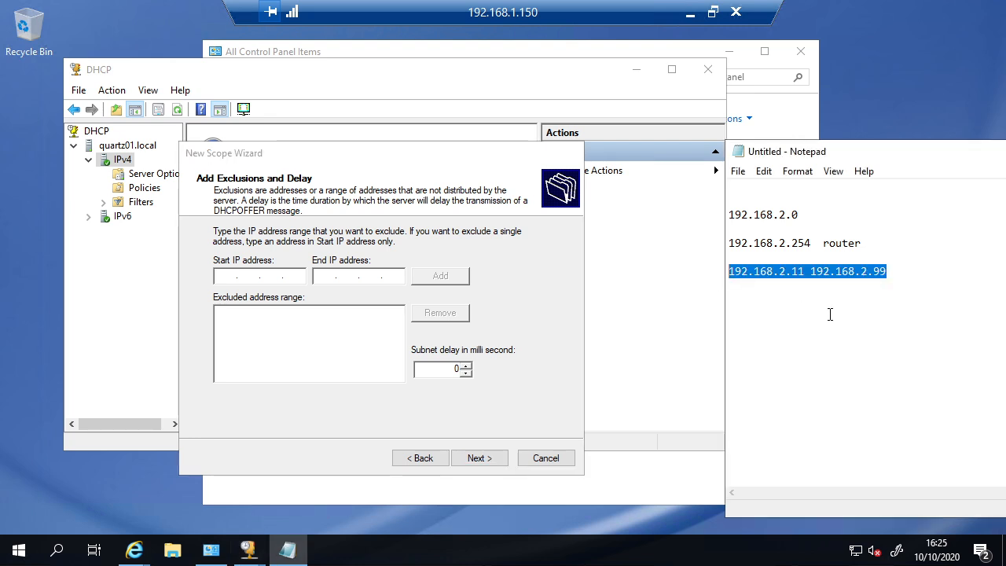
click(860, 303)
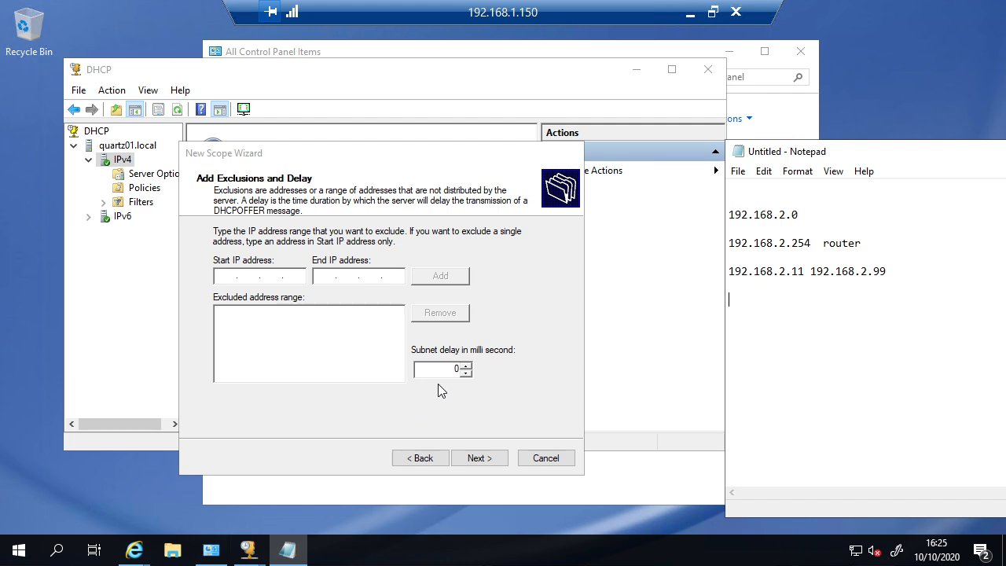
click(428, 457)
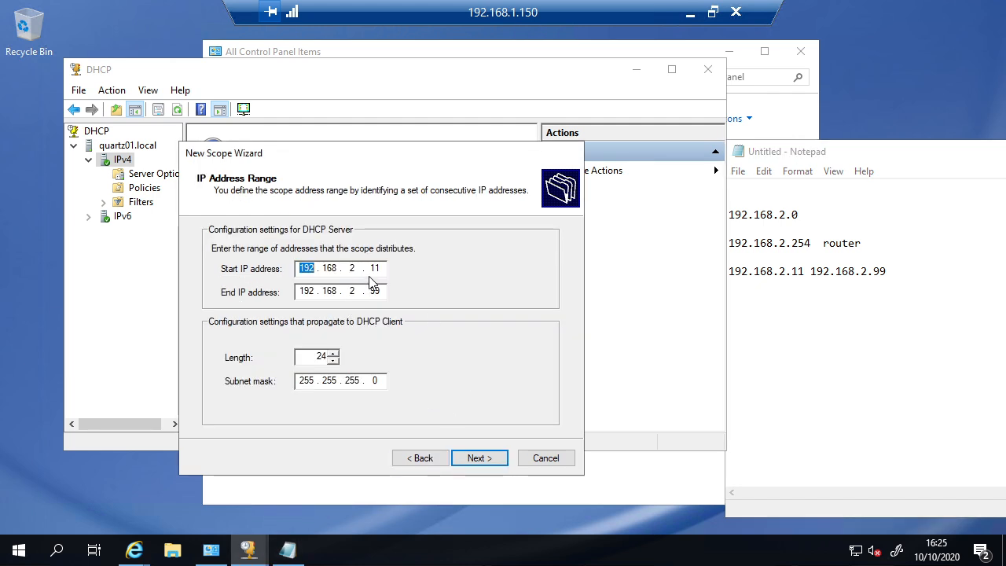
click(471, 458)
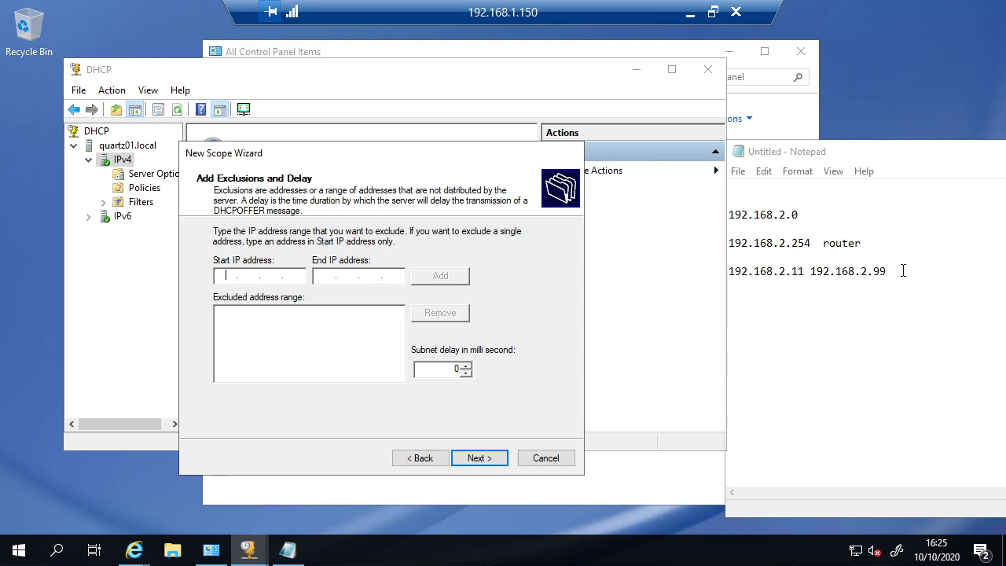
Step: Leave exclusions empty and advance past Delay to the Lease Duration page
drag(903, 270, 773, 263)
click(773, 263)
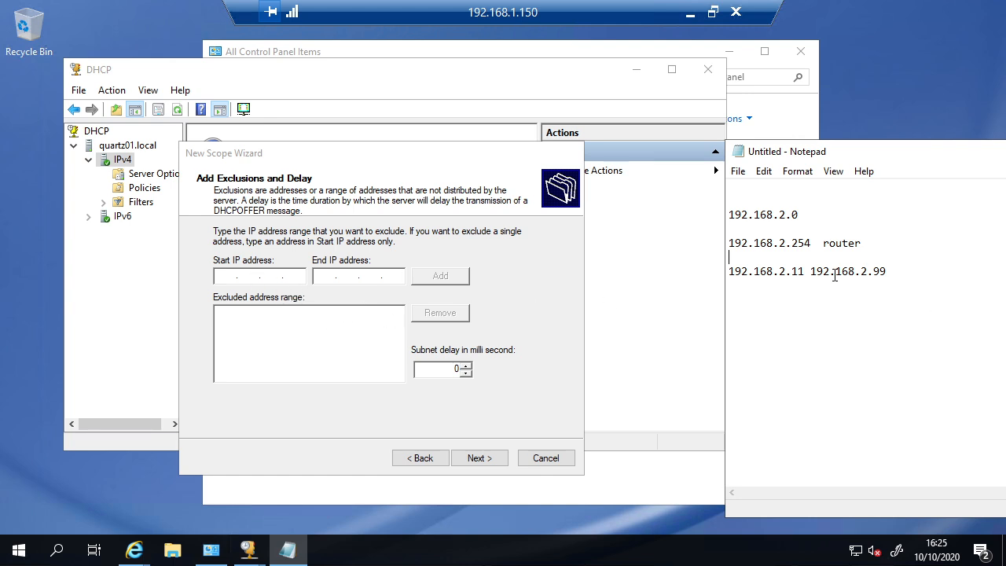
click(249, 273)
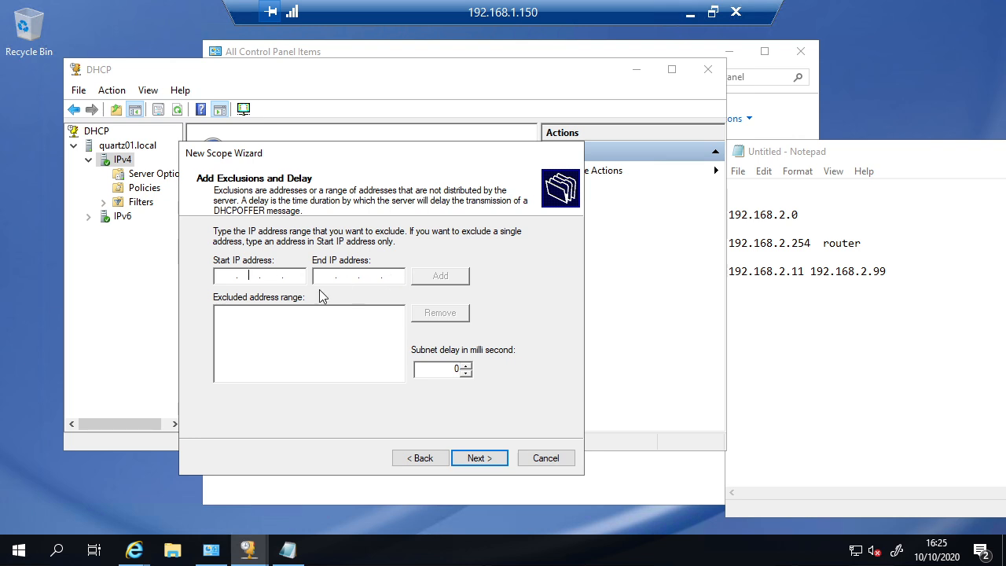
click(429, 455)
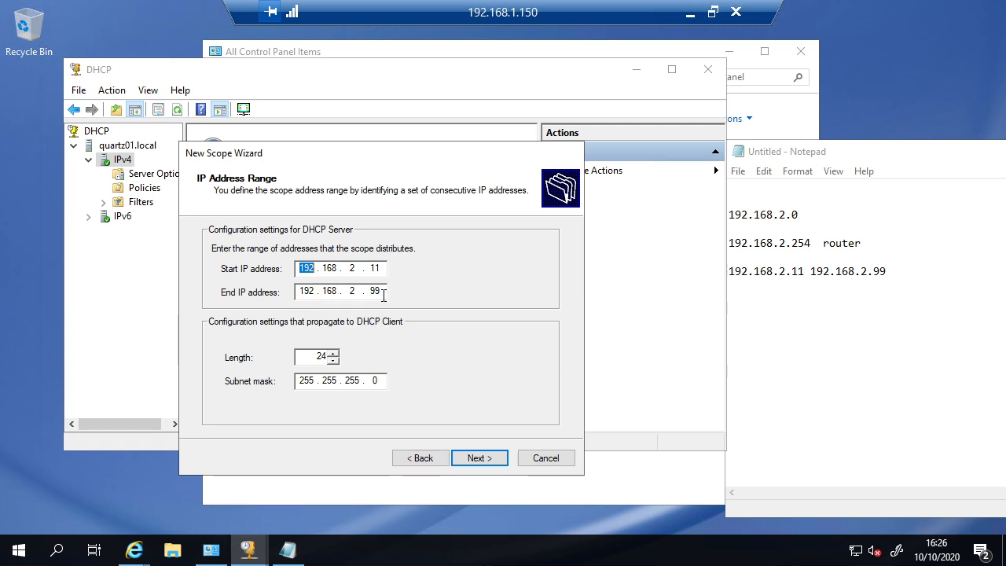
click(476, 459)
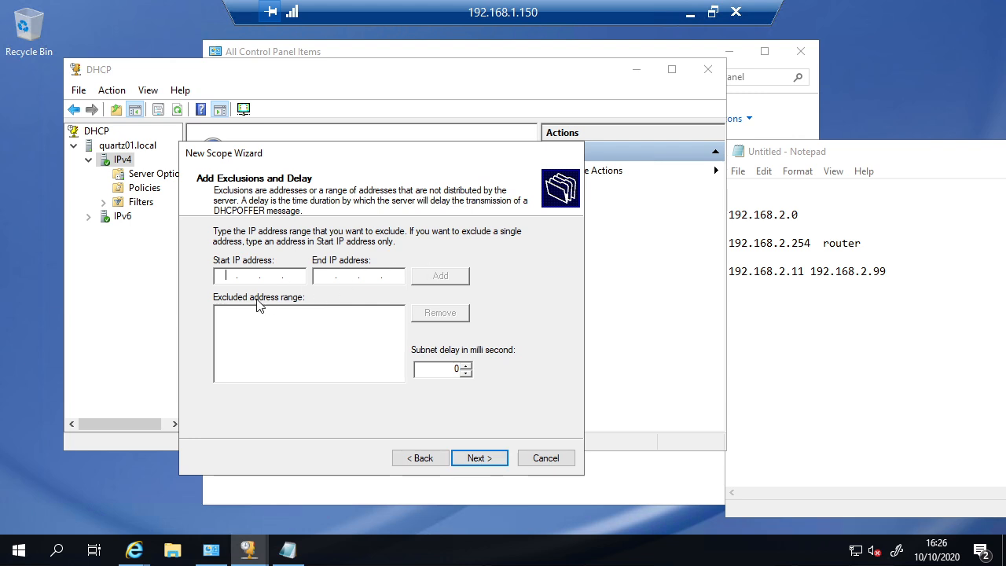
click(349, 280)
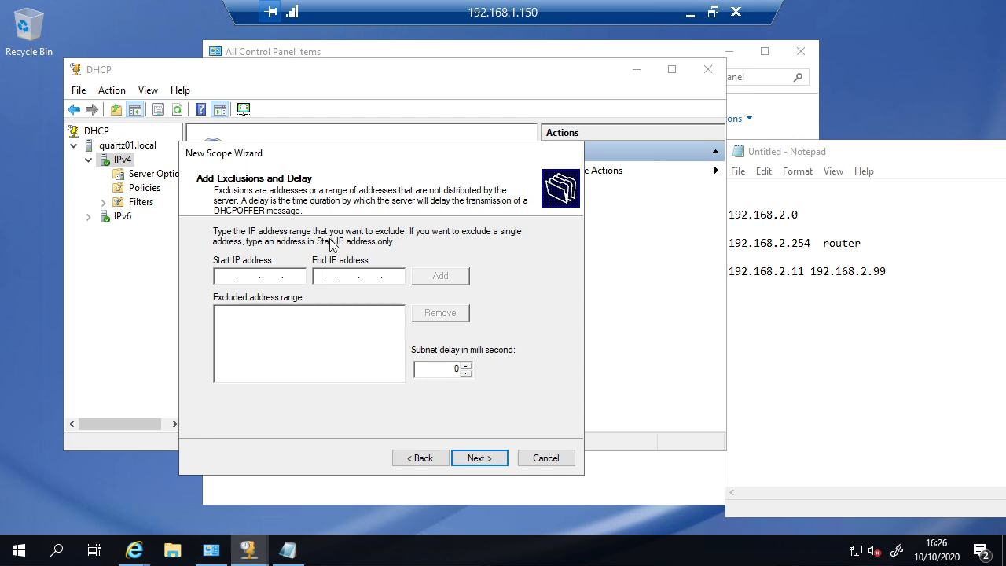
click(425, 460)
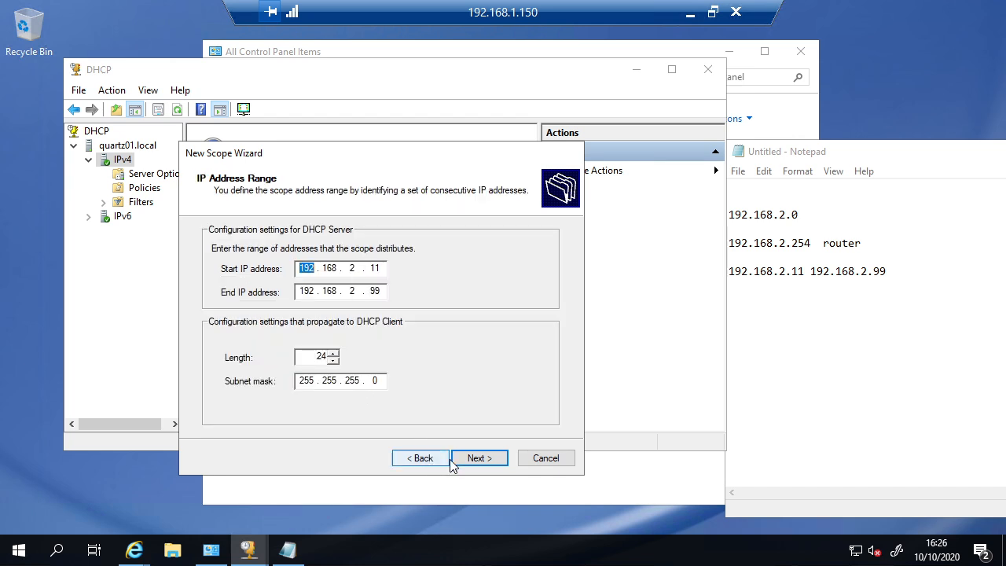
click(481, 459)
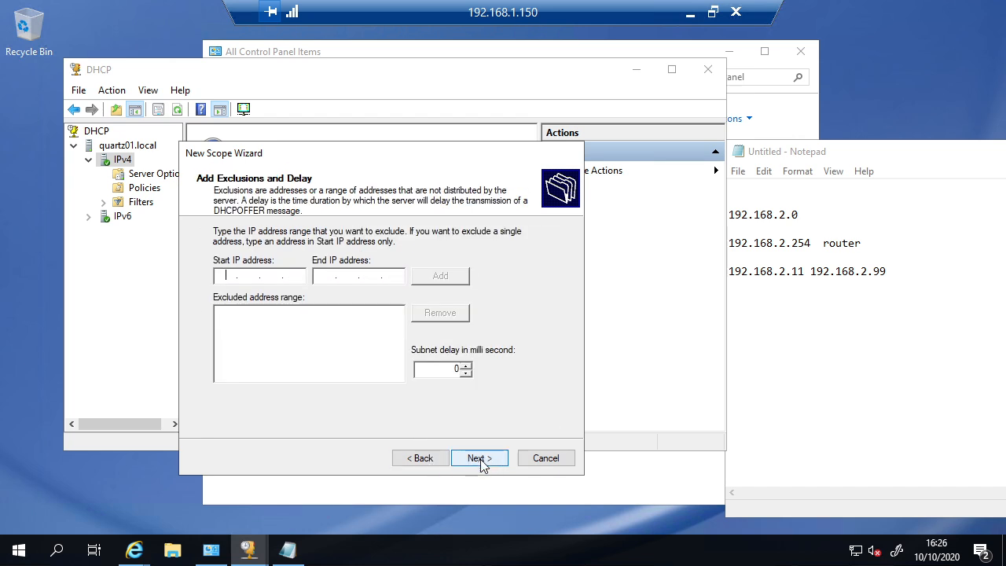
click(481, 459)
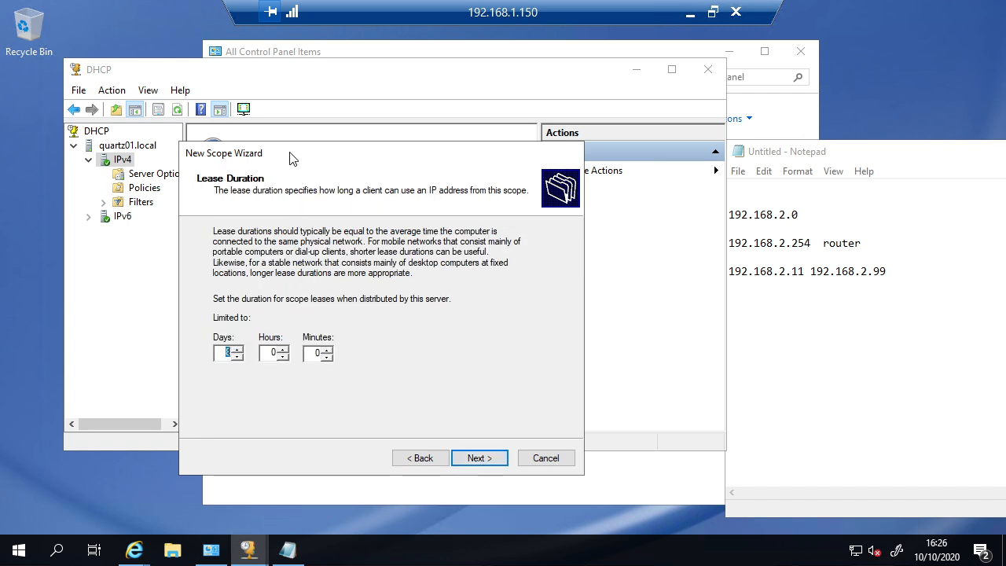
drag(291, 159, 291, 150)
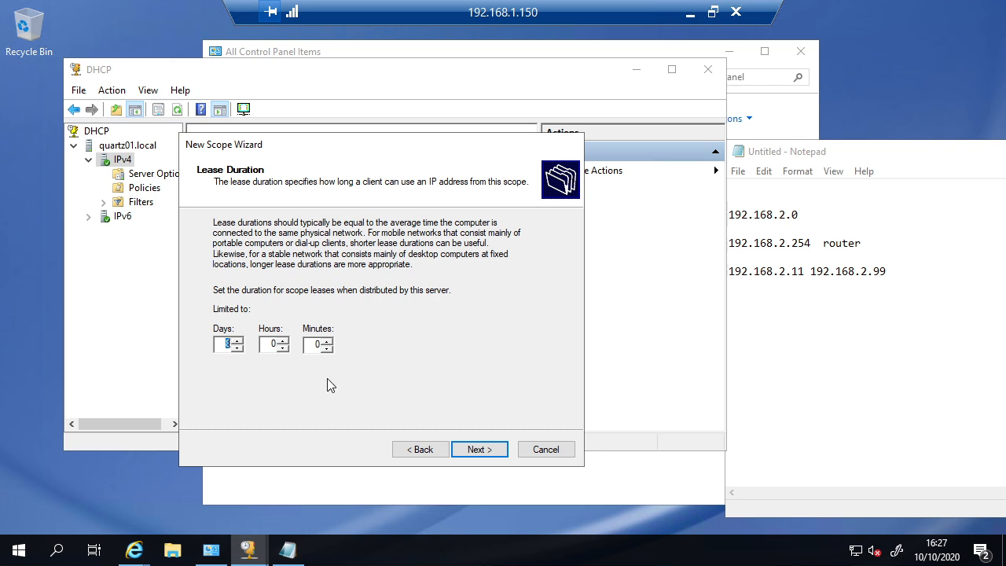
click(226, 345)
Step: Keep the 8-day lease and choose to configure scope options now
click(479, 449)
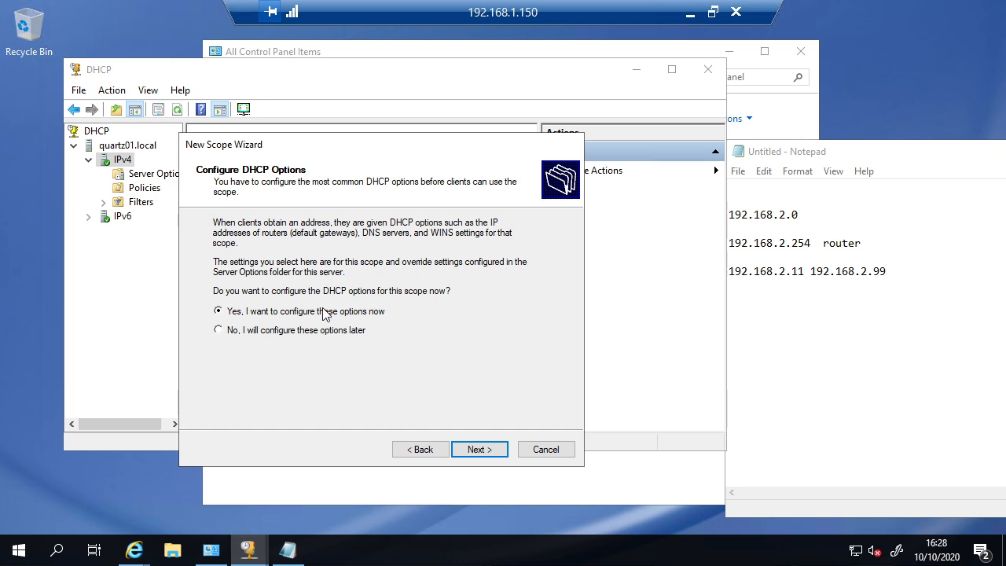
click(485, 450)
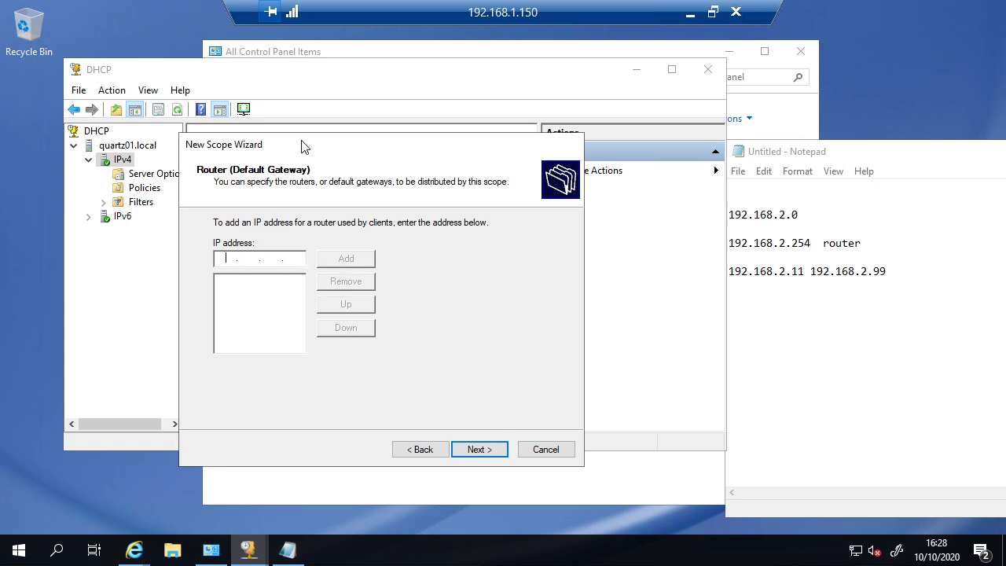
drag(305, 148, 396, 109)
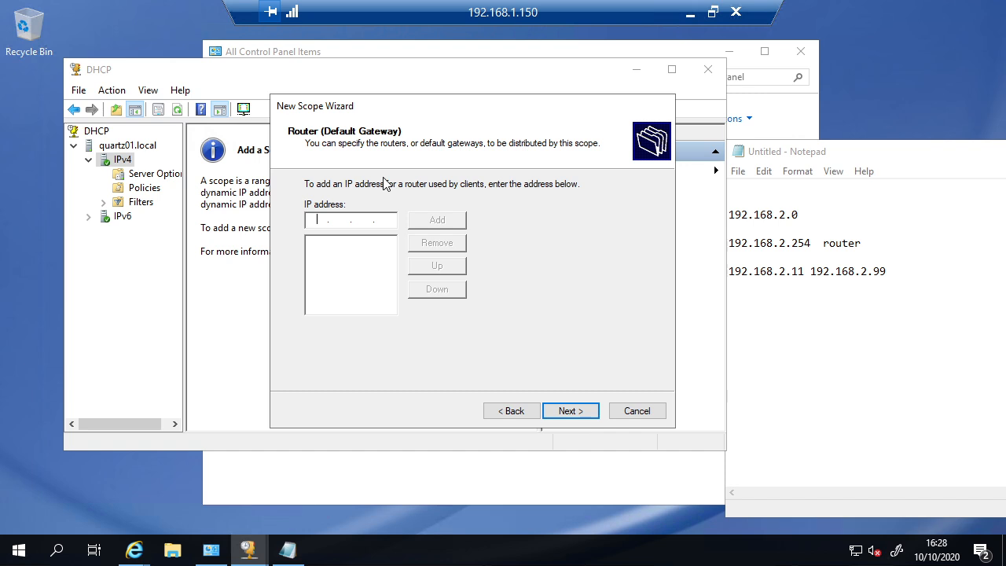
Step: Add 192.168.2.254 as the scope's router (default gateway)
text(192 . . .)
click(877, 246)
shift+click(726, 253)
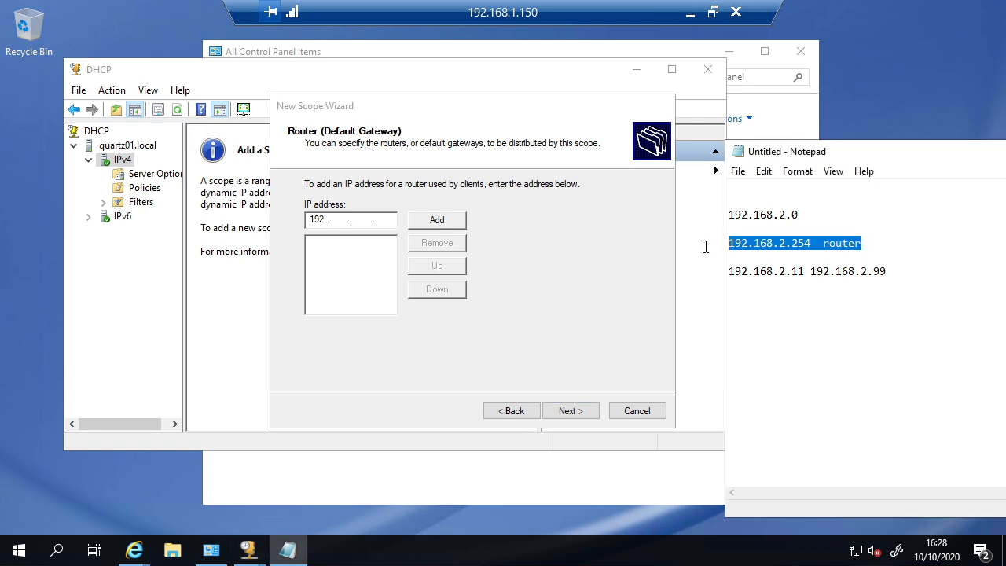
click(326, 222)
key(BackSpace)
key(BackSpace)
key(BackSpace)
text(192 . )
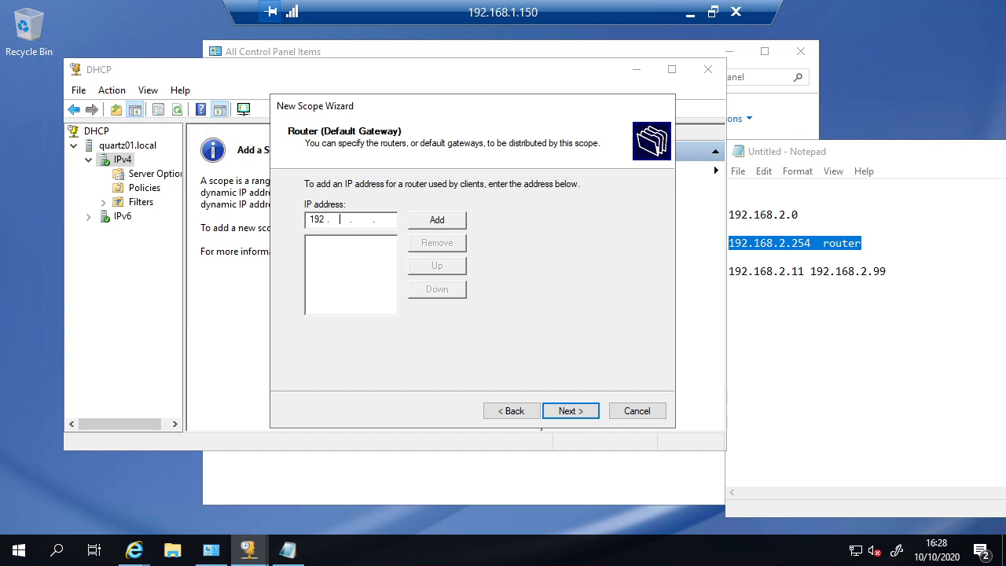
text(168 . 2 . 254)
click(437, 221)
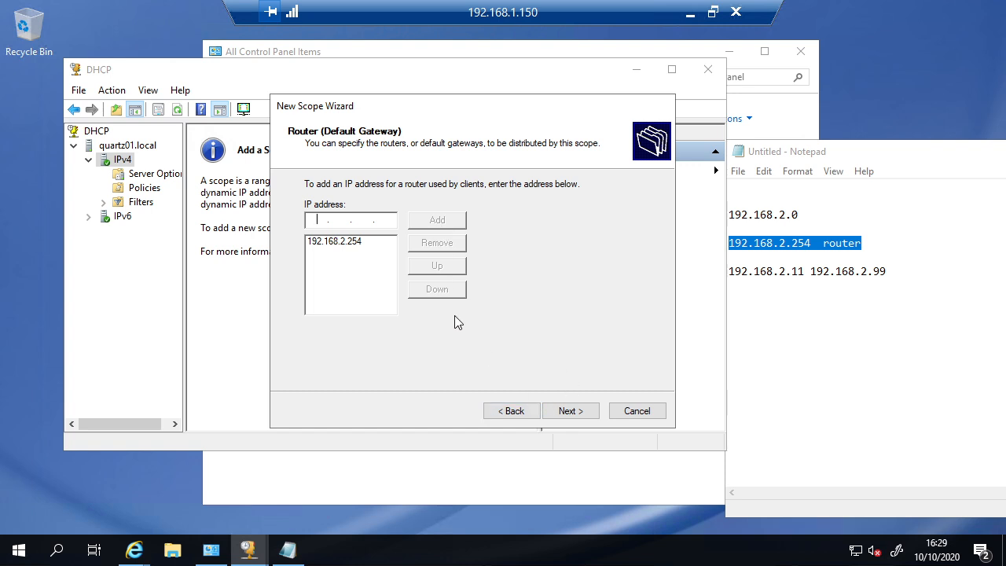
click(339, 243)
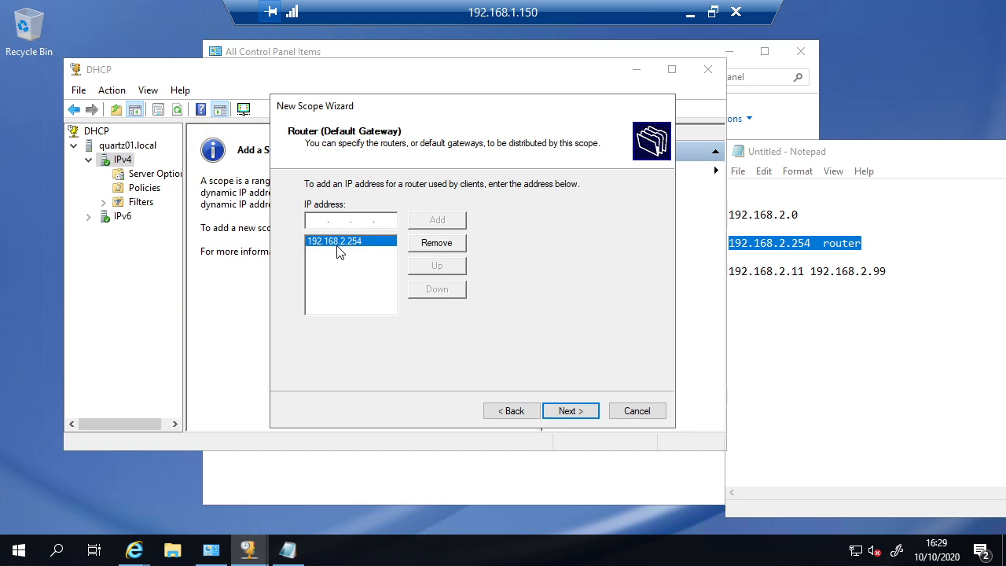
Step: Enter softprog.local as parent domain instead of microsoft.local, then select DNS server 192.168.1.1
click(582, 421)
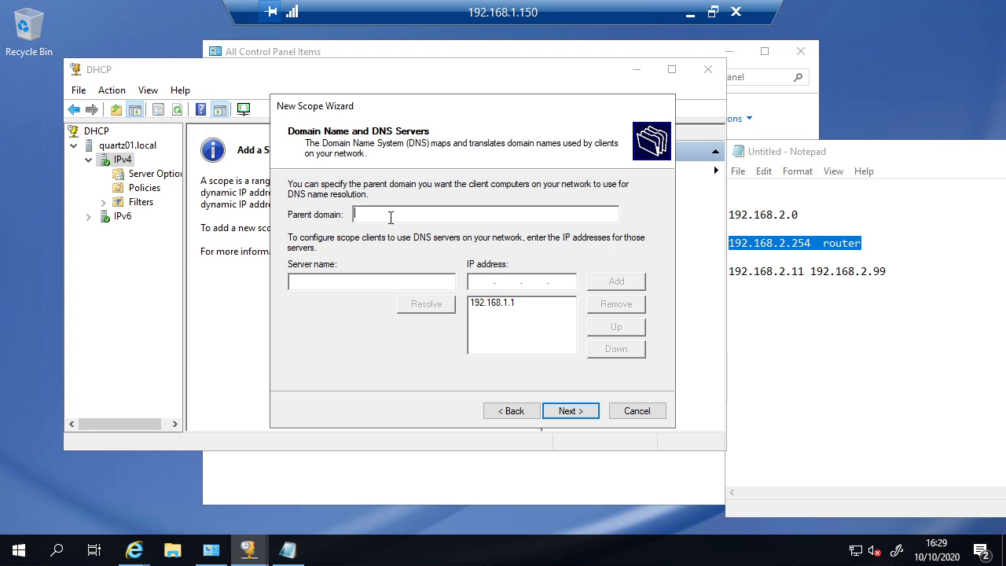
text(microsoft)
text(.local)
key(BackSpace)
key(BackSpace)
key(BackSpace)
key(BackSpace)
key(BackSpace)
key(BackSpace)
key(BackSpace)
key(BackSpace)
key(BackSpace)
key(BackSpace)
key(BackSpace)
key(BackSpace)
key(BackSpace)
key(BackSpace)
key(BackSpace)
text(softprog.local)
click(497, 307)
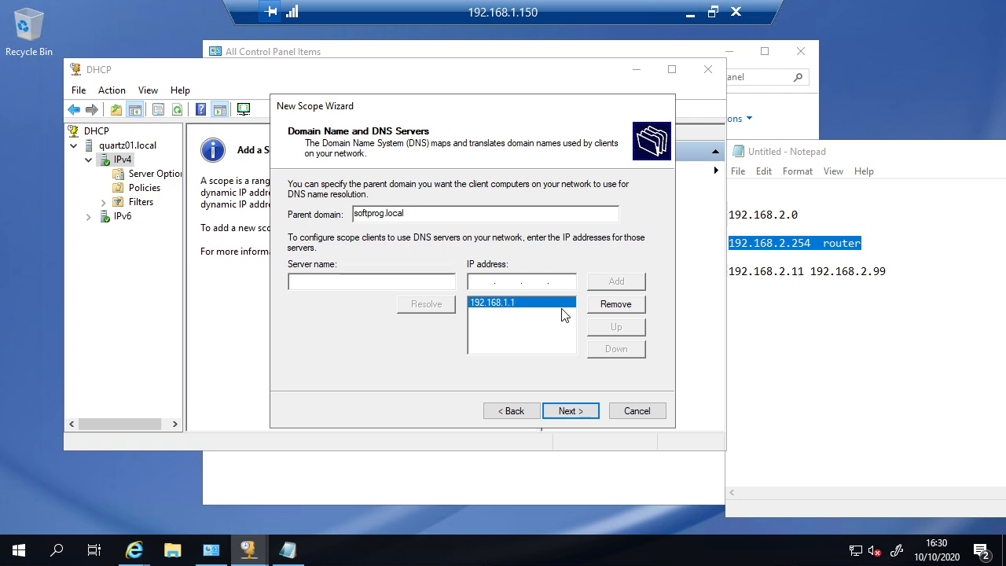
Step: Remove 192.168.1.1 from the DNS servers and start entering a new server address
click(609, 304)
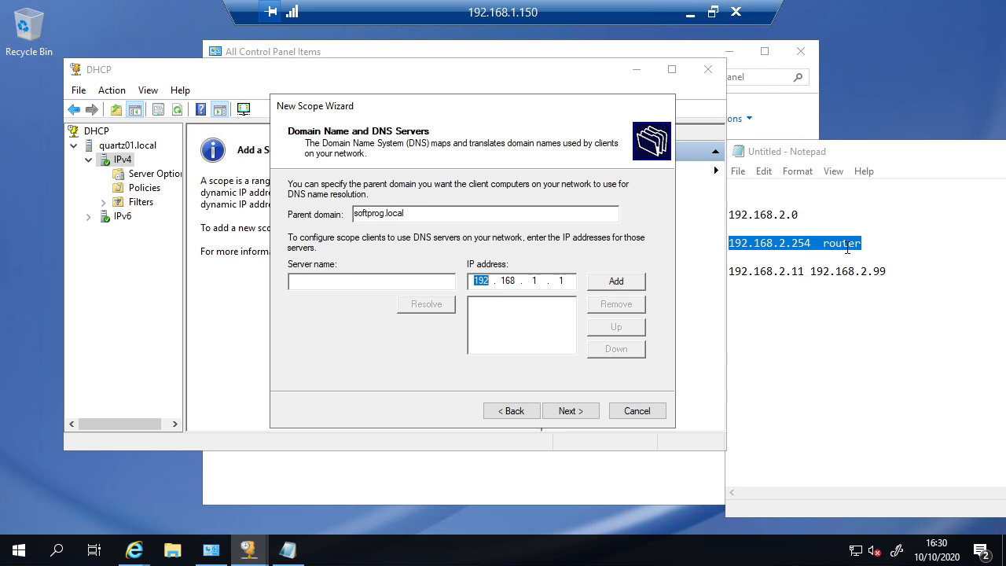
click(812, 247)
drag(811, 246, 718, 242)
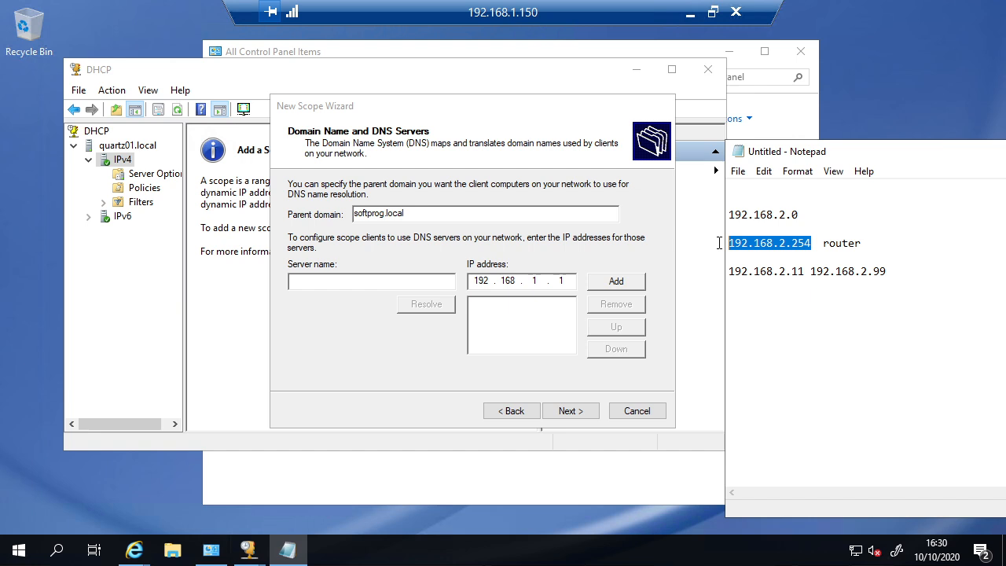
click(567, 284)
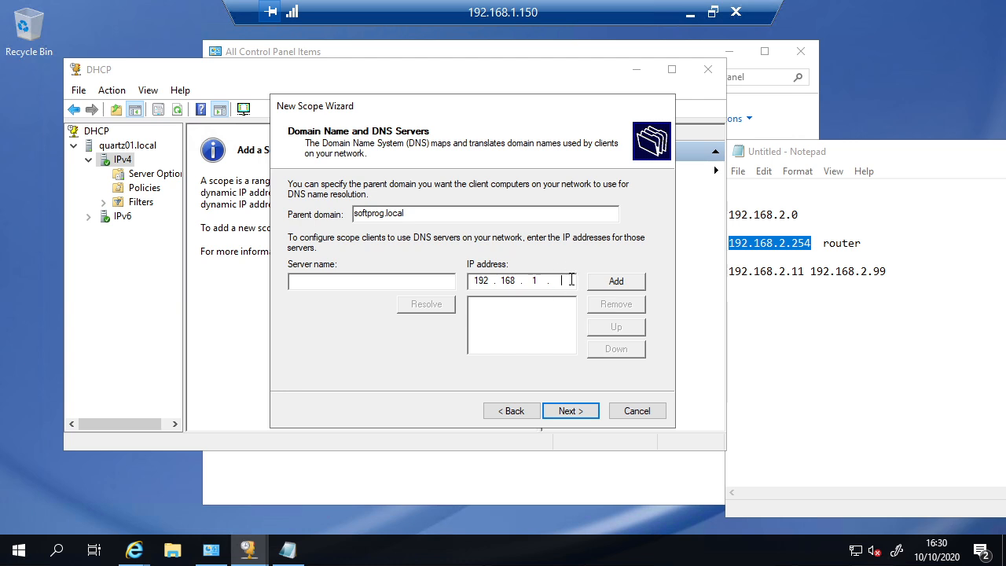
key(BackSpace)
key(BackSpace)
key(BackSpace)
key(BackSpace)
key(BackSpace)
key(BackSpace)
key(BackSpace)
text(192)
text(16)
text(8.1.1)
text(50)
key(BackSpace)
text(2)
Step: Try resolving the server name quartz01 to a DNS server address
click(343, 283)
text(quartz)
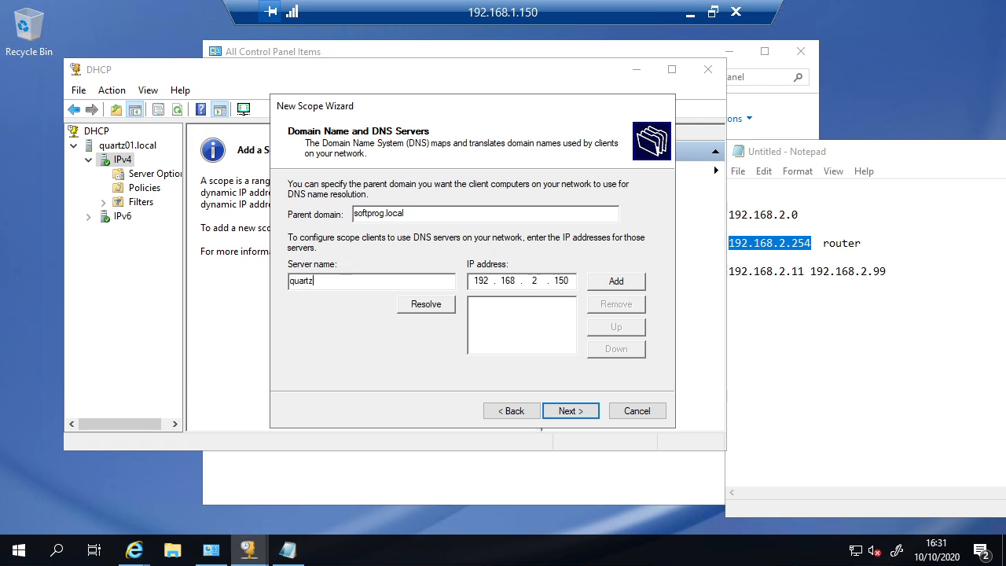
text(01)
click(428, 308)
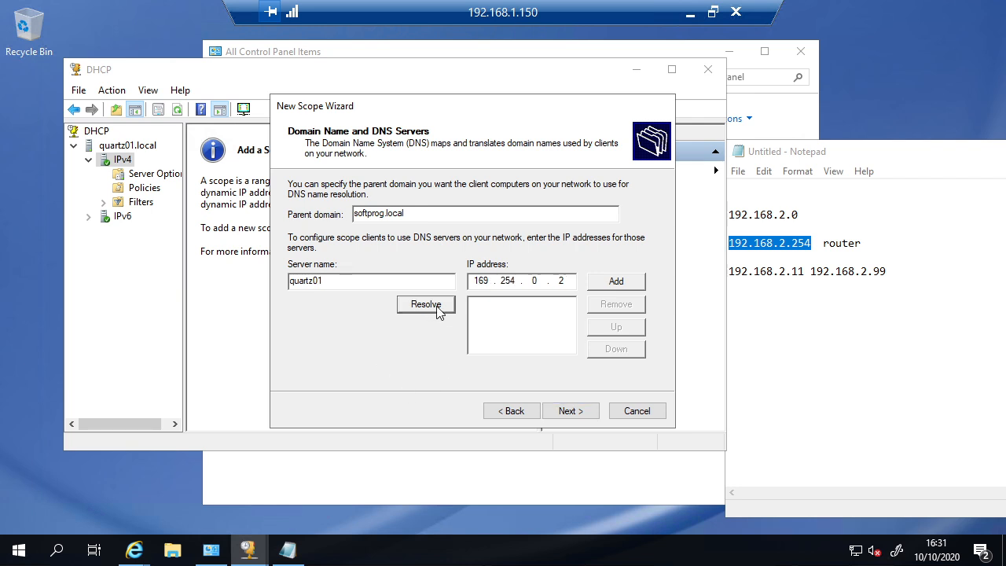
click(343, 281)
key(ctrl+a)
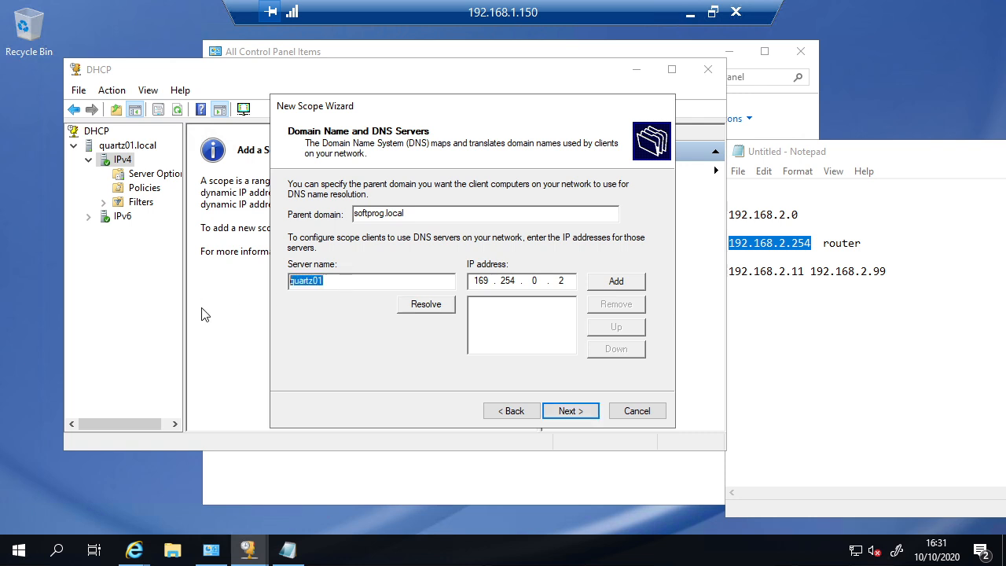
key(BackSpace)
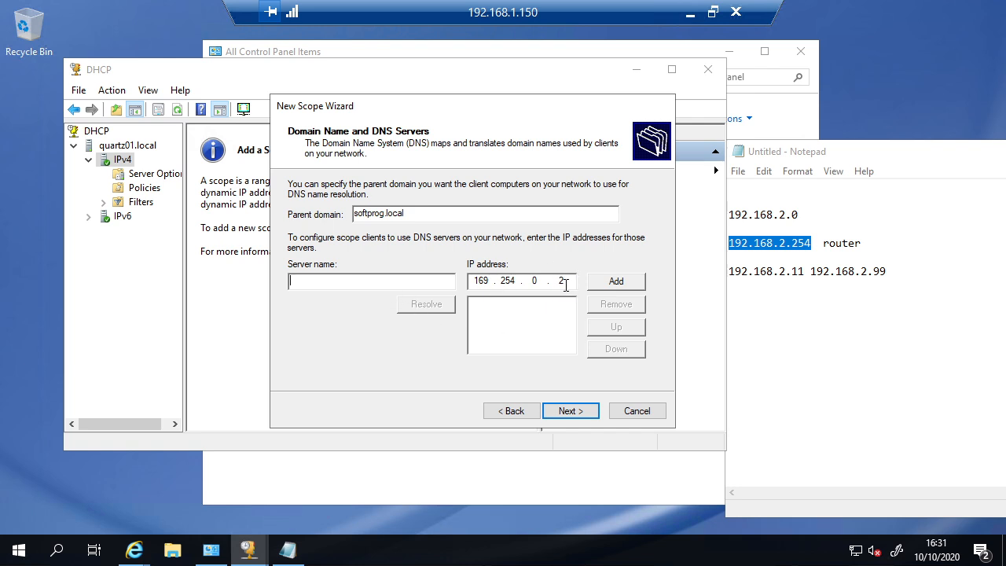
key(BackSpace)
key(BackSpace)
key(BackSpace)
key(BackSpace)
key(BackSpace)
key(BackSpace)
key(BackSpace)
key(BackSpace)
text(192 . 168)
click(398, 284)
text(quart)
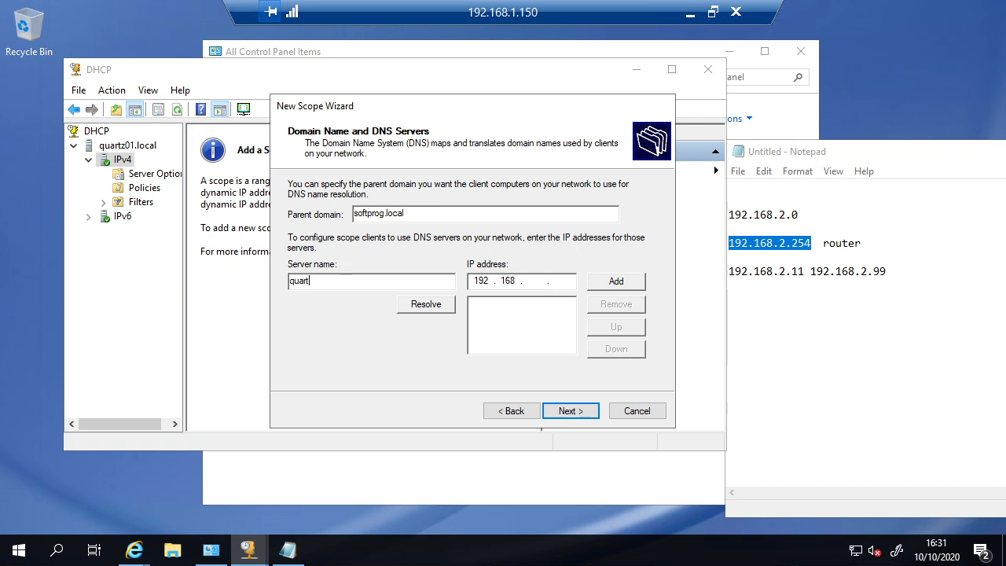
text(z01)
click(428, 310)
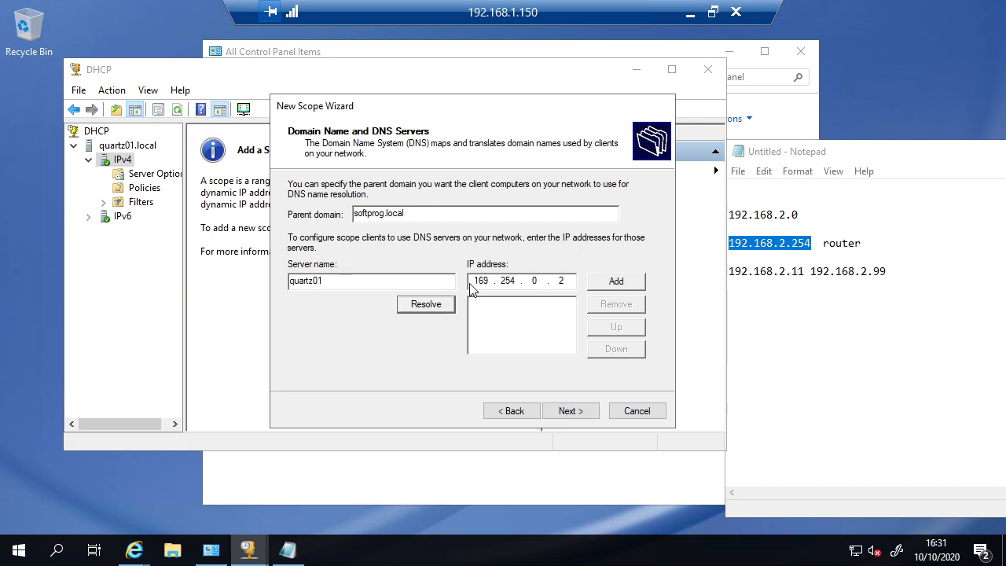
Step: Replace the resolved 169.254.0.2 with 192.168.2.200, add it as DNS server, and continue
drag(474, 280, 498, 280)
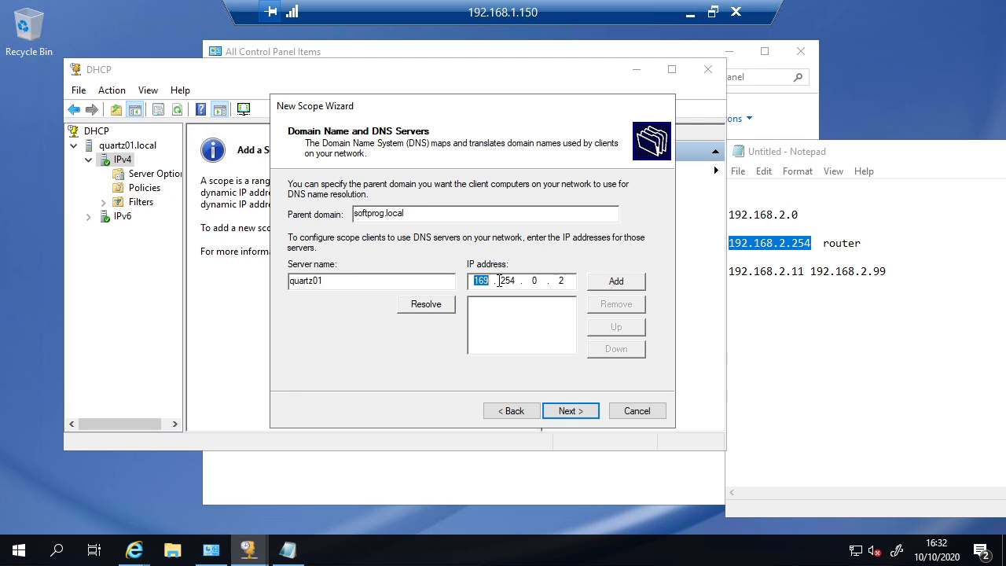
click(498, 282)
drag(367, 279, 199, 258)
key(Delete)
key(BackSpace)
key(BackSpace)
key(BackSpace)
key(BackSpace)
key(BackSpace)
key(BackSpace)
key(BackSpace)
key(BackSpace)
key(BackSpace)
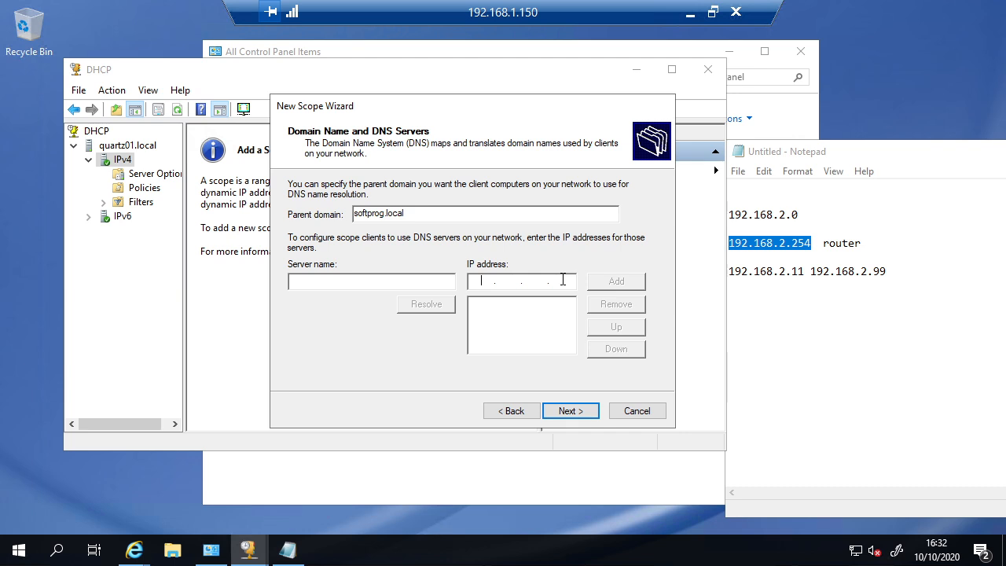
text(192 . 168 . 2 . 200)
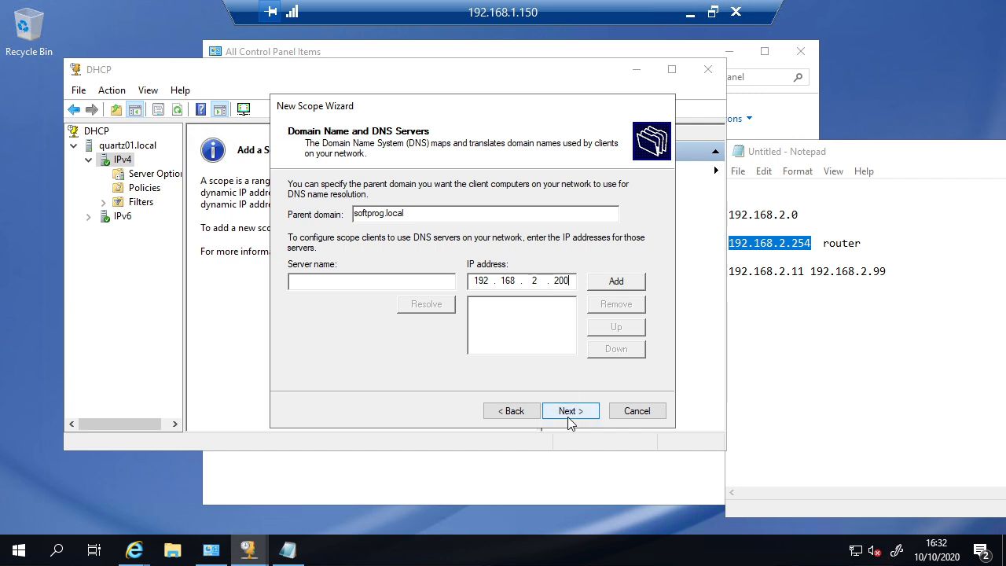
click(618, 281)
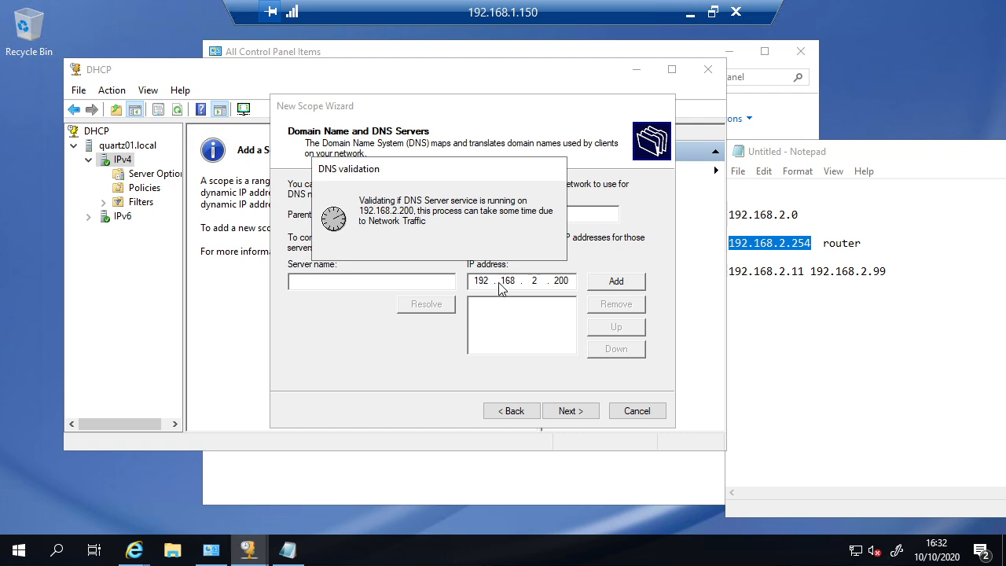
click(575, 411)
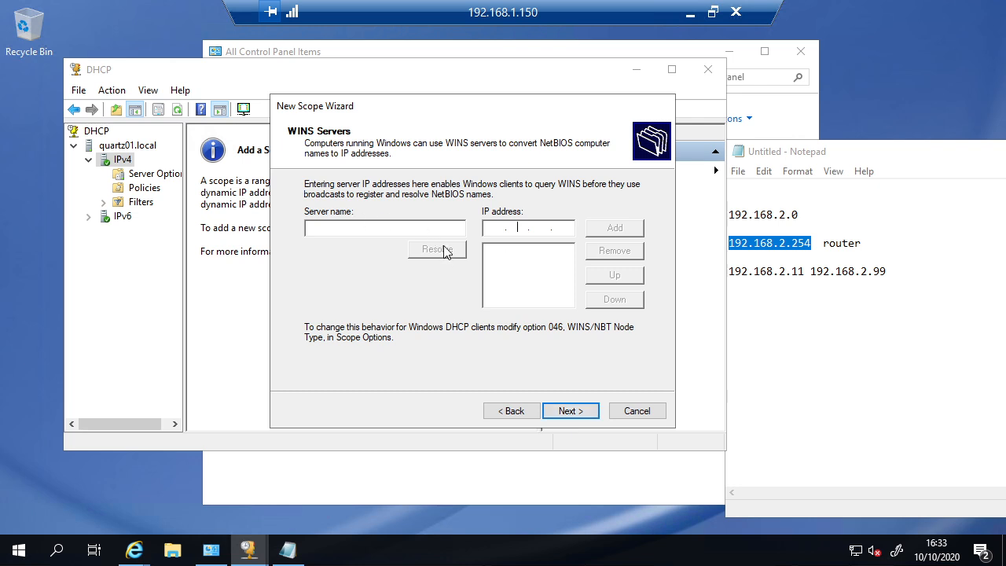
Step: Leave the WINS server list empty and continue to Activate Scope
click(579, 420)
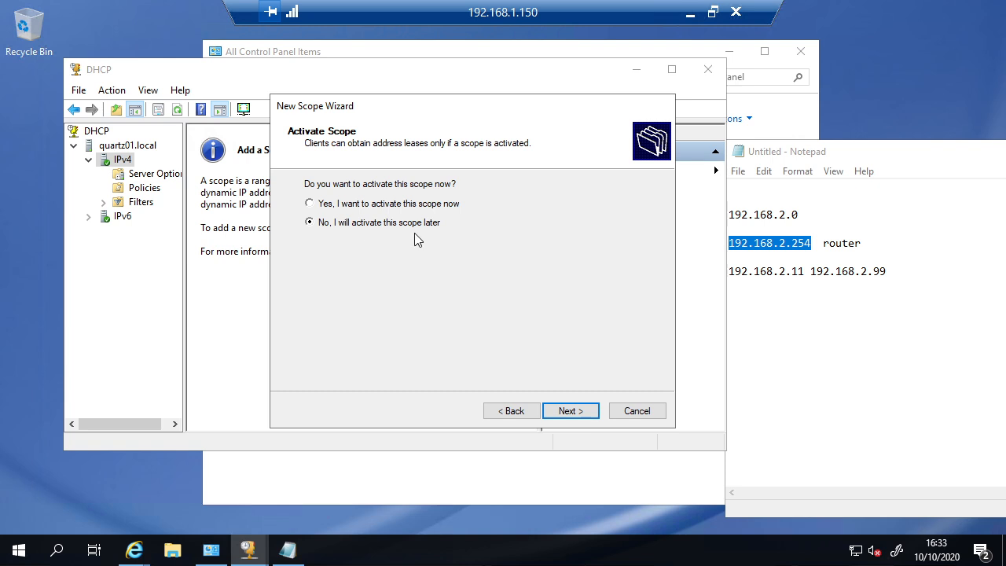
click(385, 205)
Step: Finish the wizard and expand Scope [192.168.2.0] in the maximized DHCP console
click(576, 411)
click(570, 411)
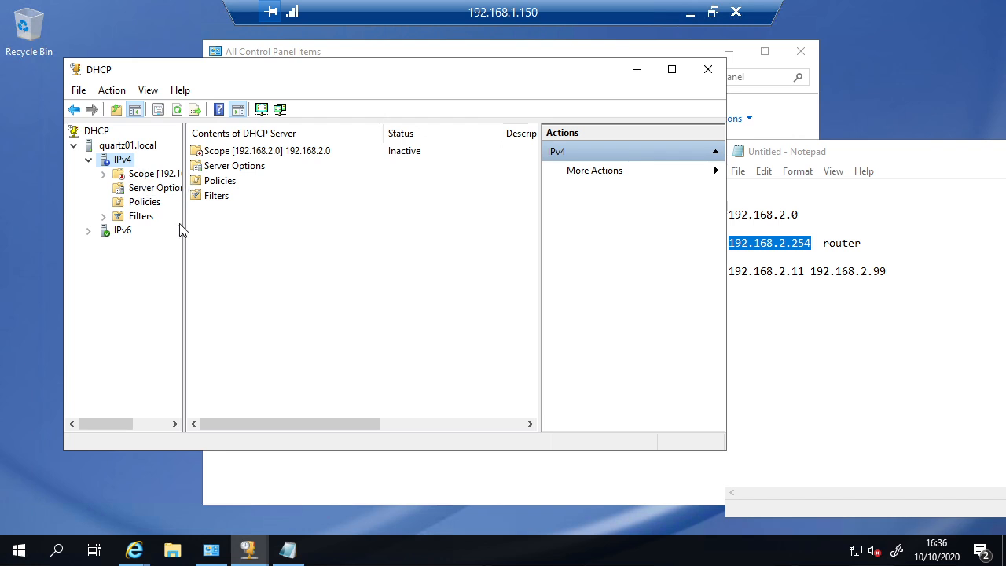
drag(184, 227, 249, 231)
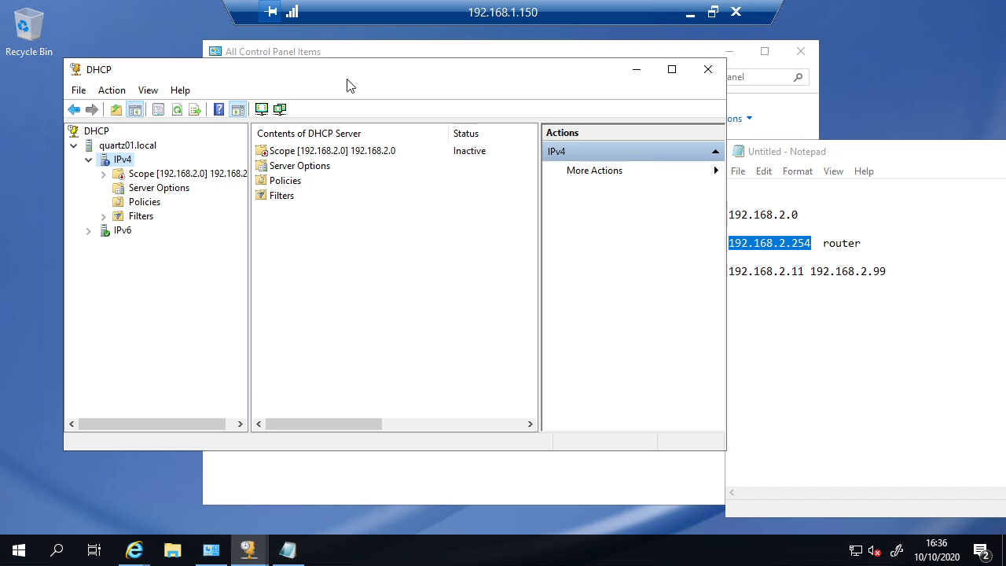
double_click(347, 77)
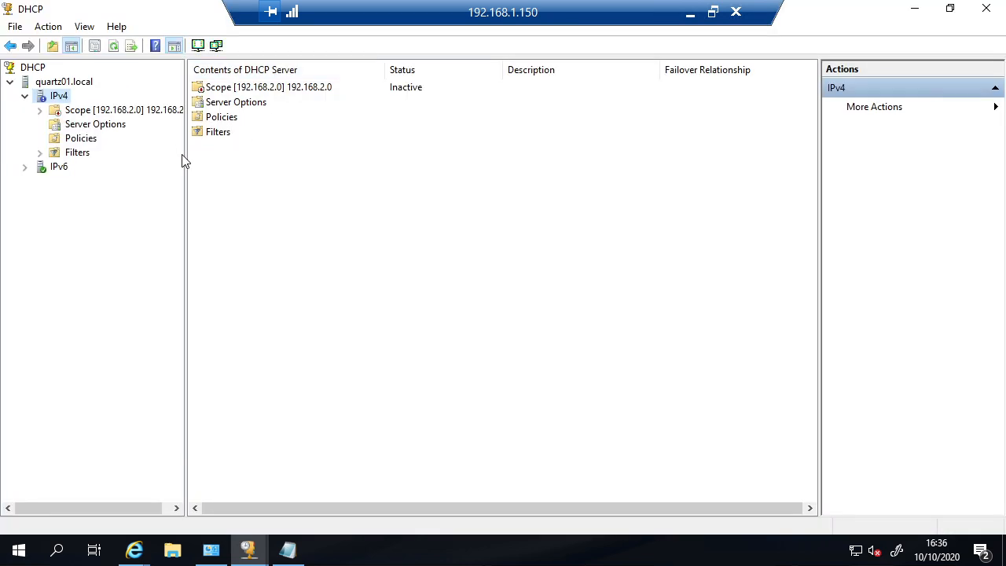
drag(187, 155, 348, 168)
double_click(151, 114)
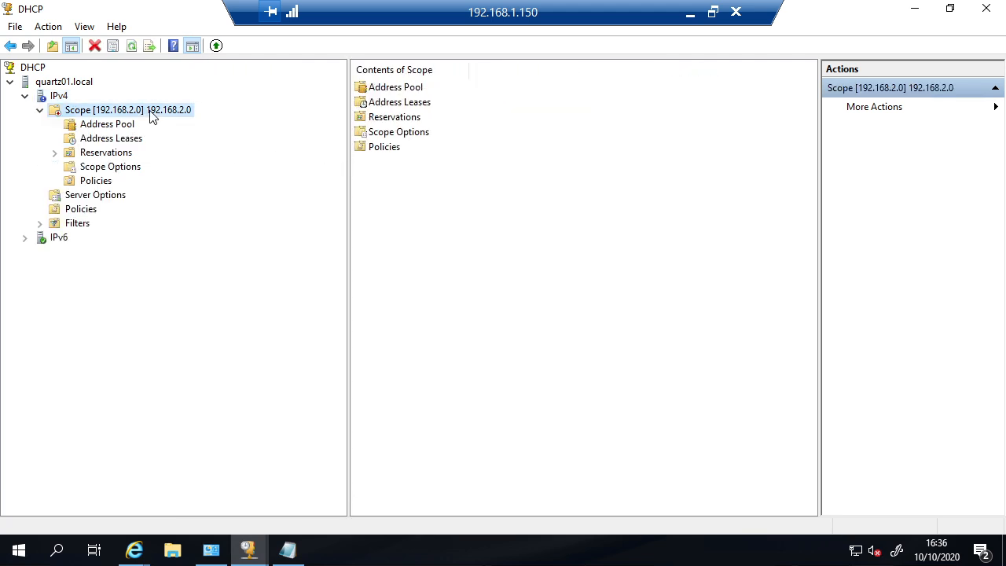
Step: Review the 192.168.2.11–192.168.2.99 pool, leases, reservations, and the 003 Router and 006 DNS options
click(126, 125)
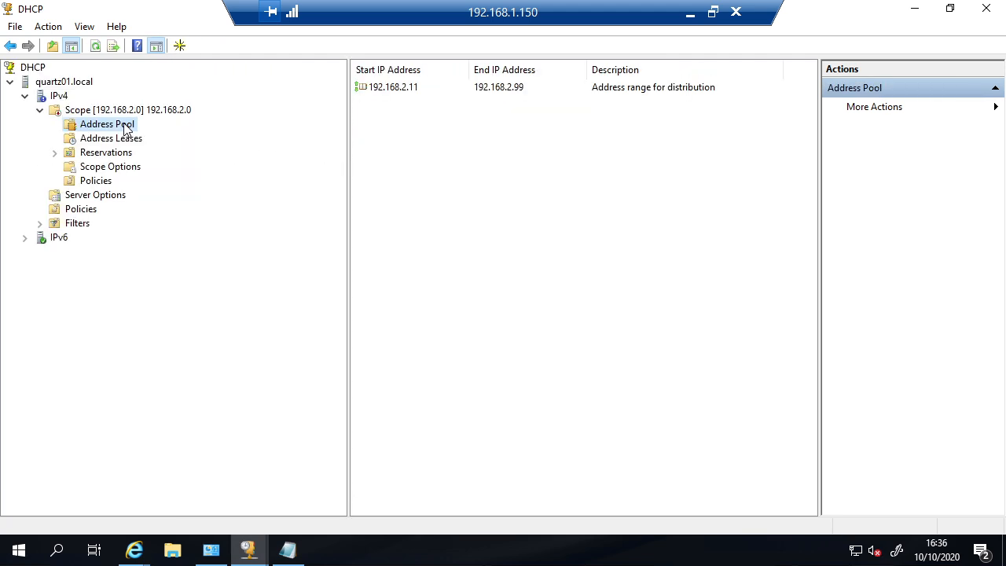
click(398, 94)
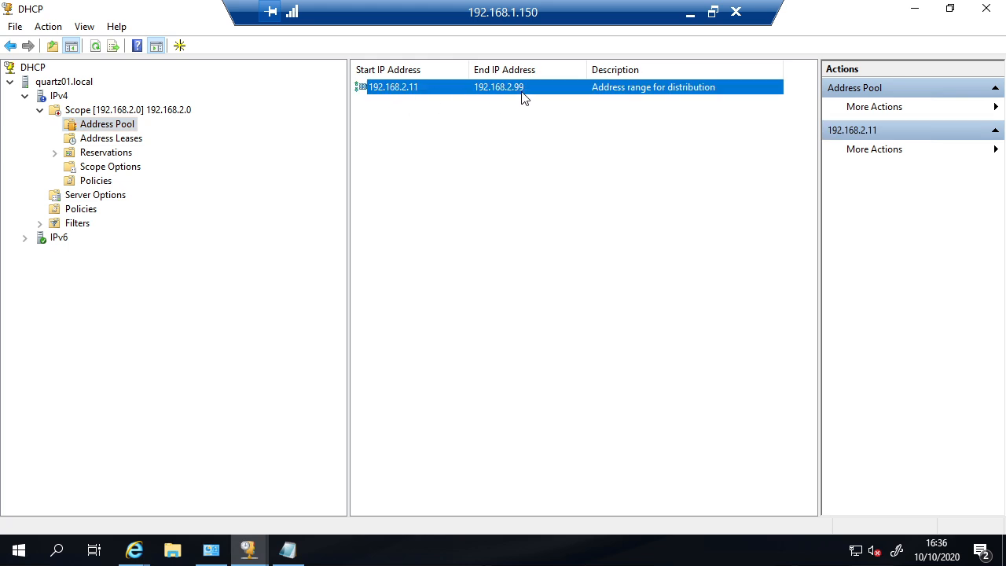
click(114, 139)
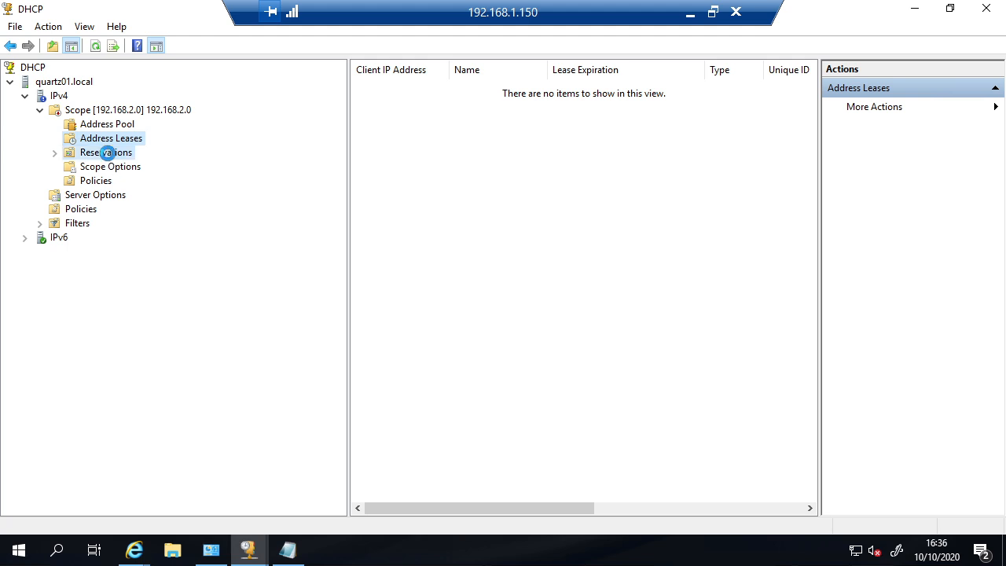
click(108, 153)
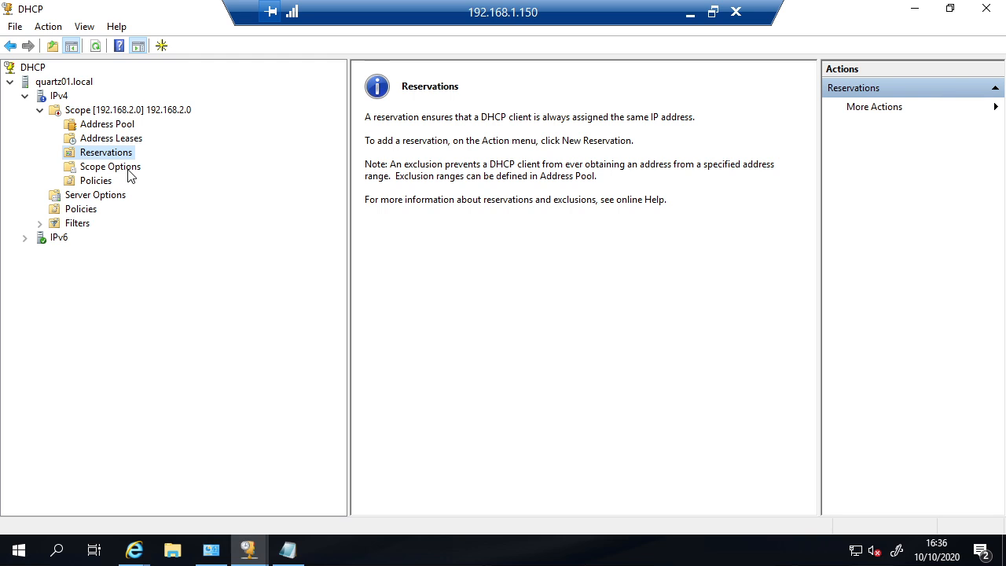
click(128, 172)
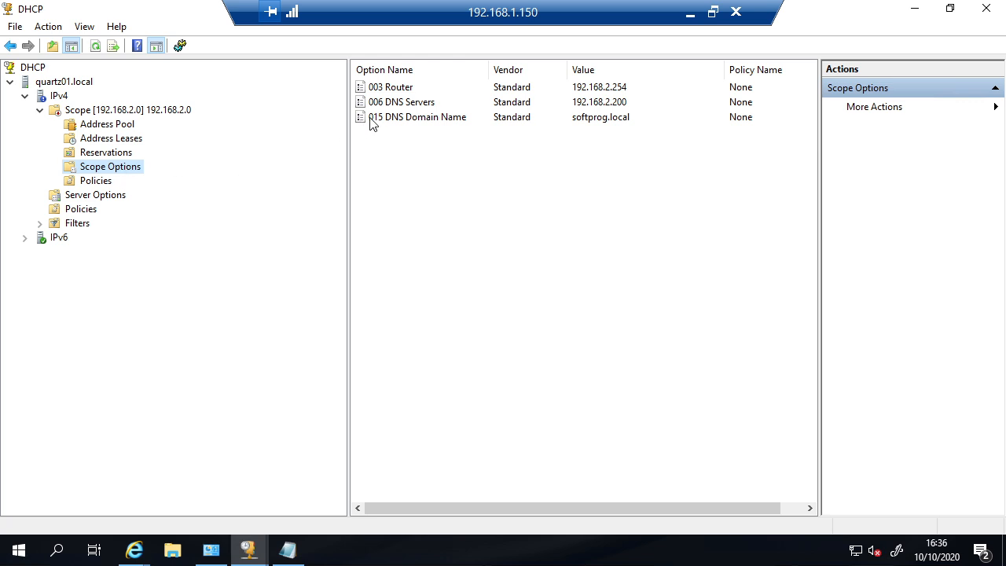
click(404, 93)
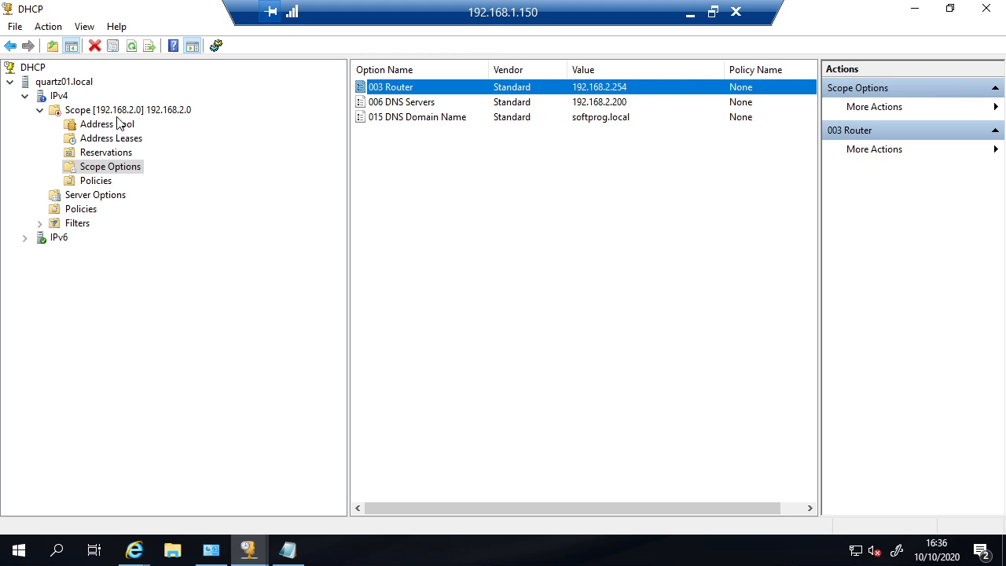
click(402, 110)
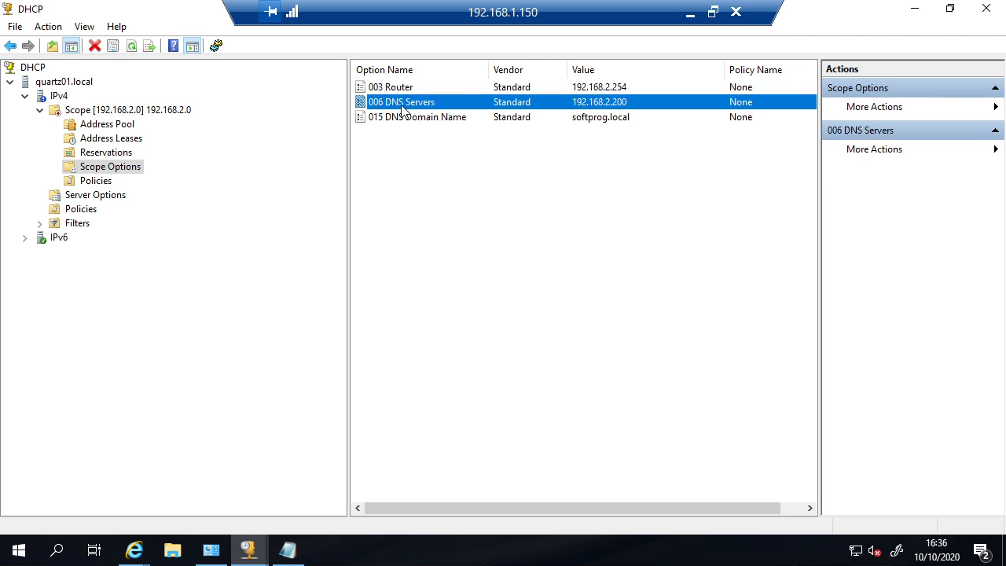
Step: Launch cmd from Run and run ipconfig to inspect NIC1 at 192.168.1.150
right_click(8, 555)
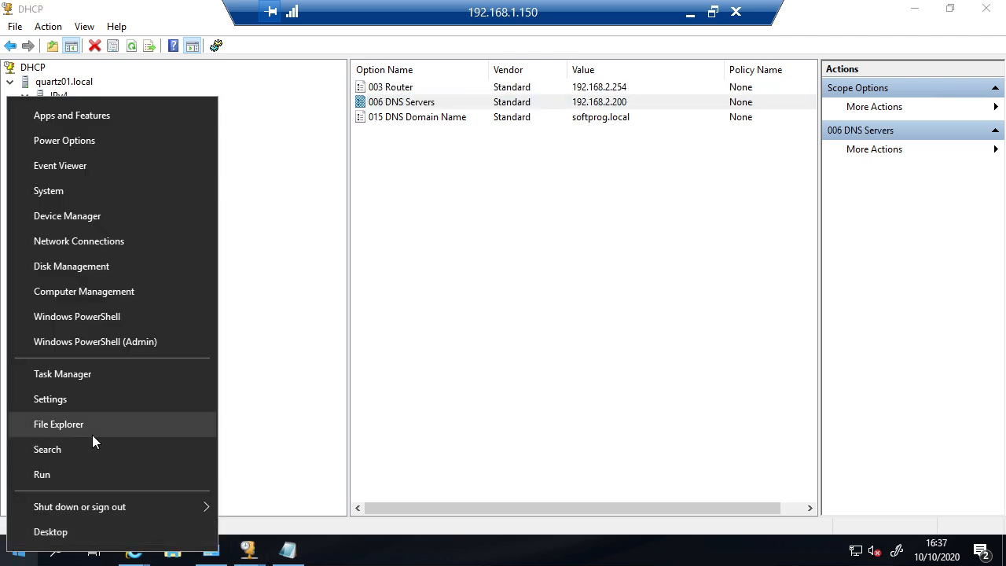
click(79, 475)
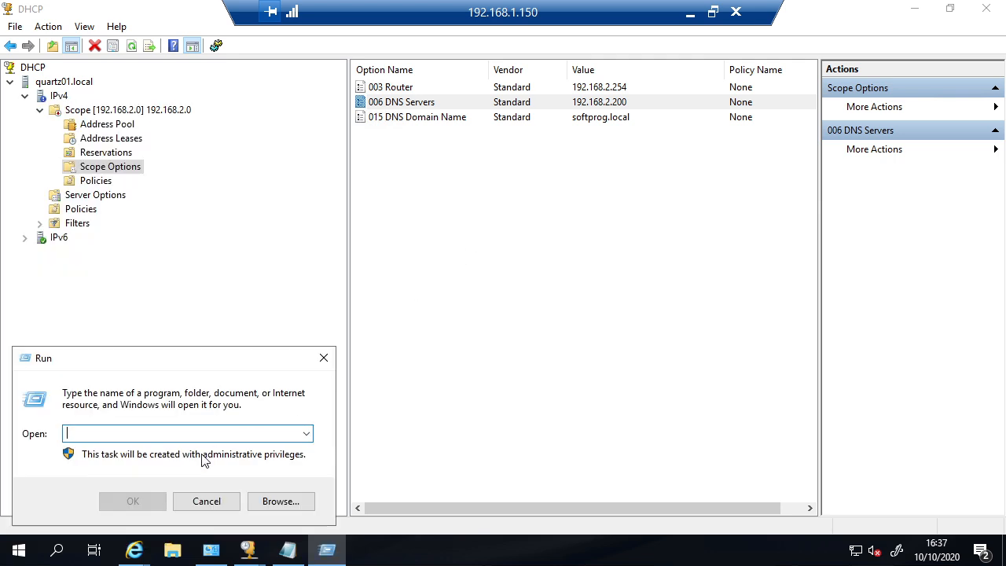
text(cmd)
key(Return)
key(Return)
key(Return)
text(ipconfig)
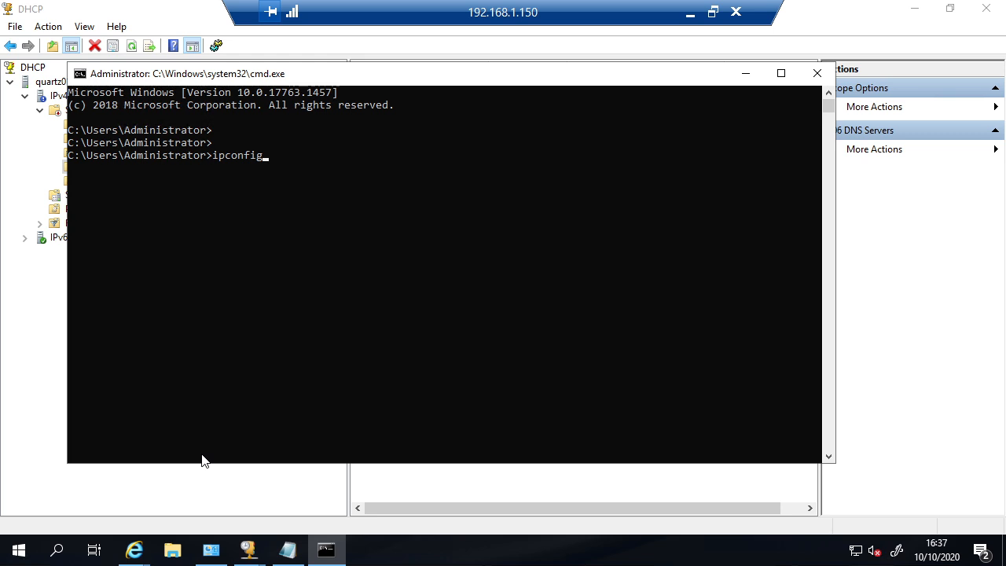
key(Return)
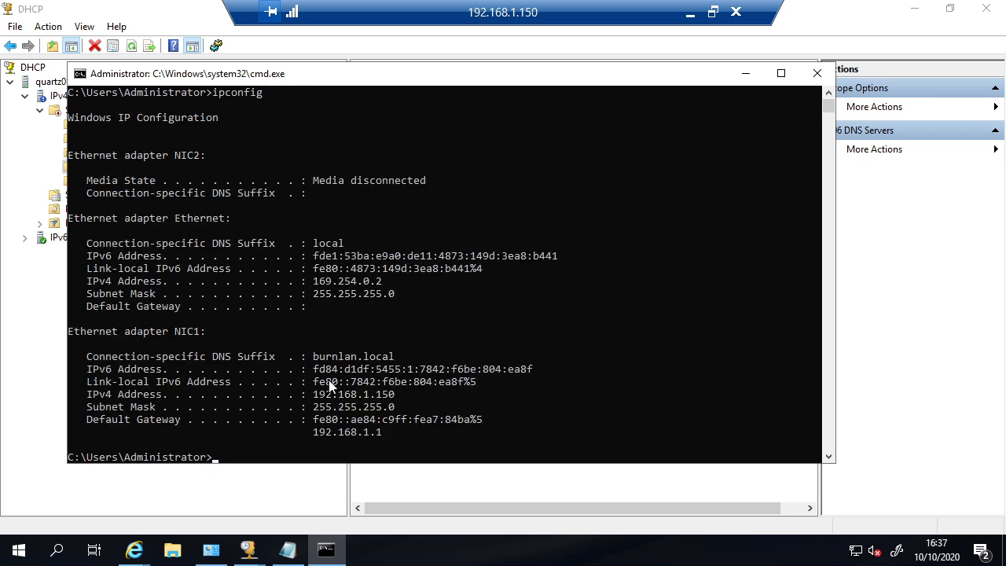
double_click(392, 74)
click(260, 336)
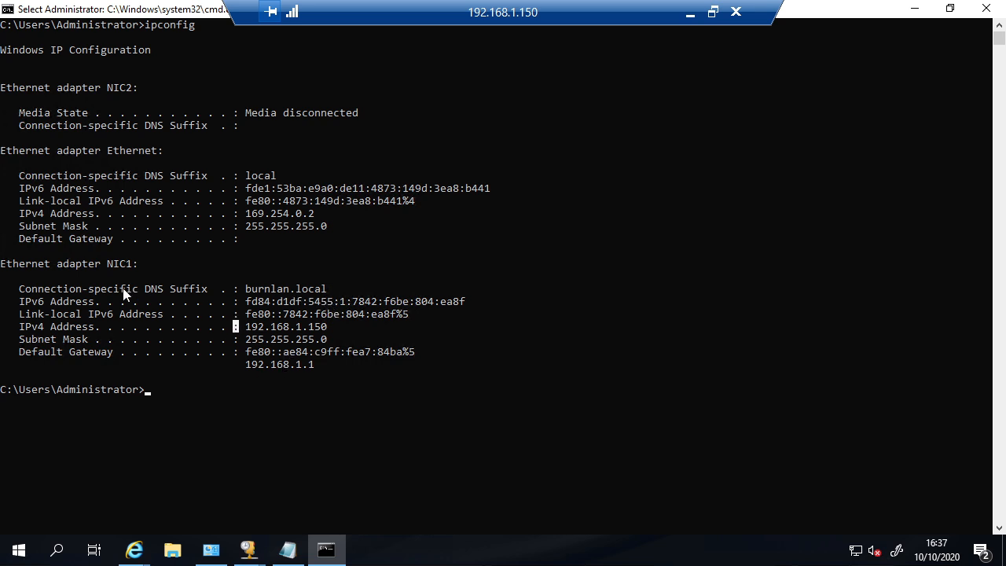
click(277, 303)
key(Escape)
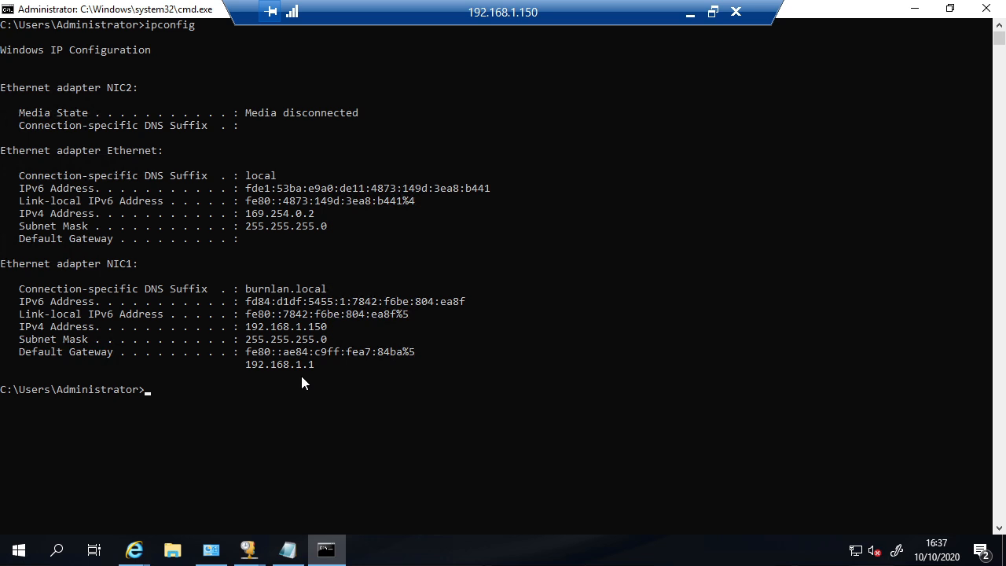
Step: Close Command Prompt and review options 003 Router, 006 DNS Servers 192.168.2.200 and 015 DNS Domain Name
click(988, 8)
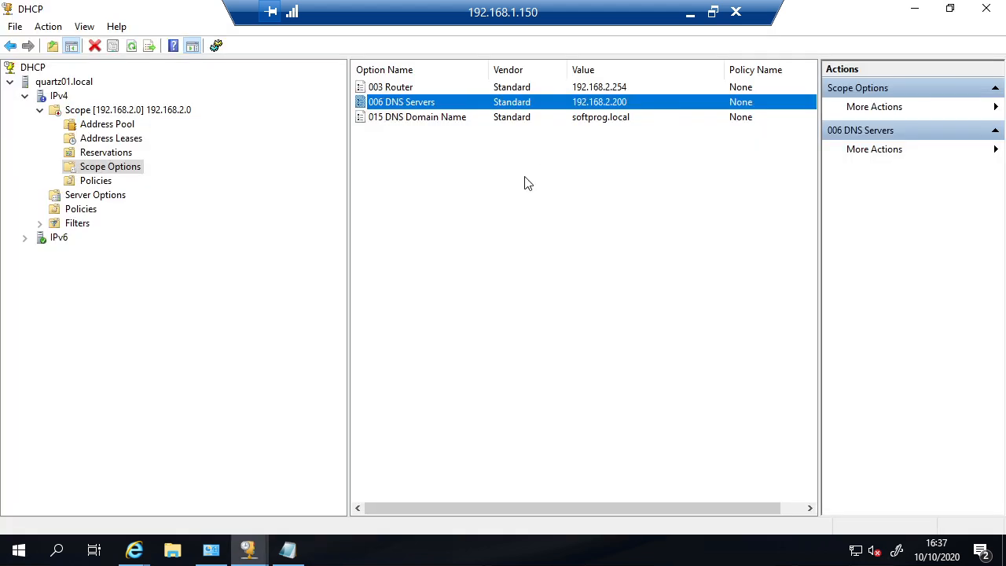
click(395, 87)
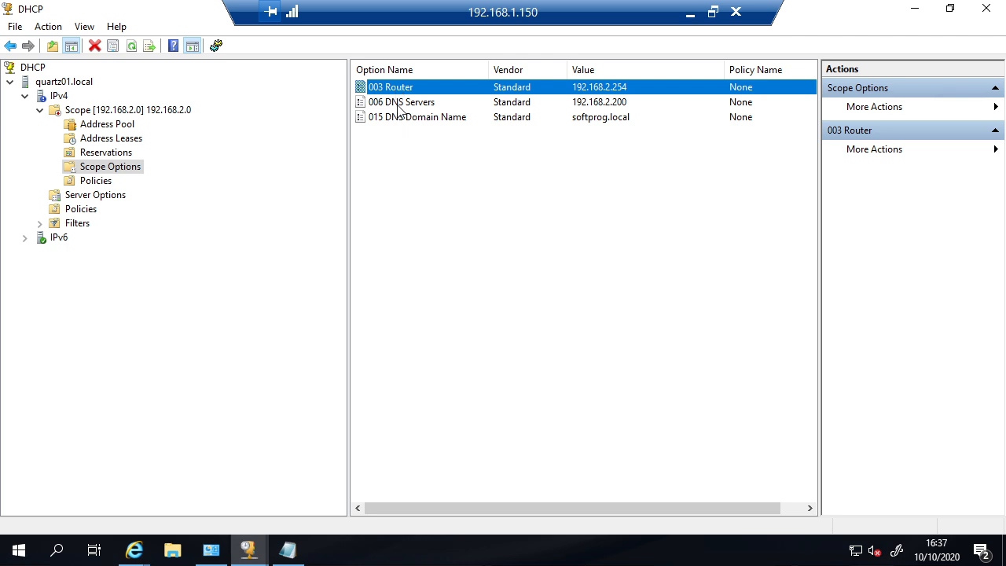
click(399, 106)
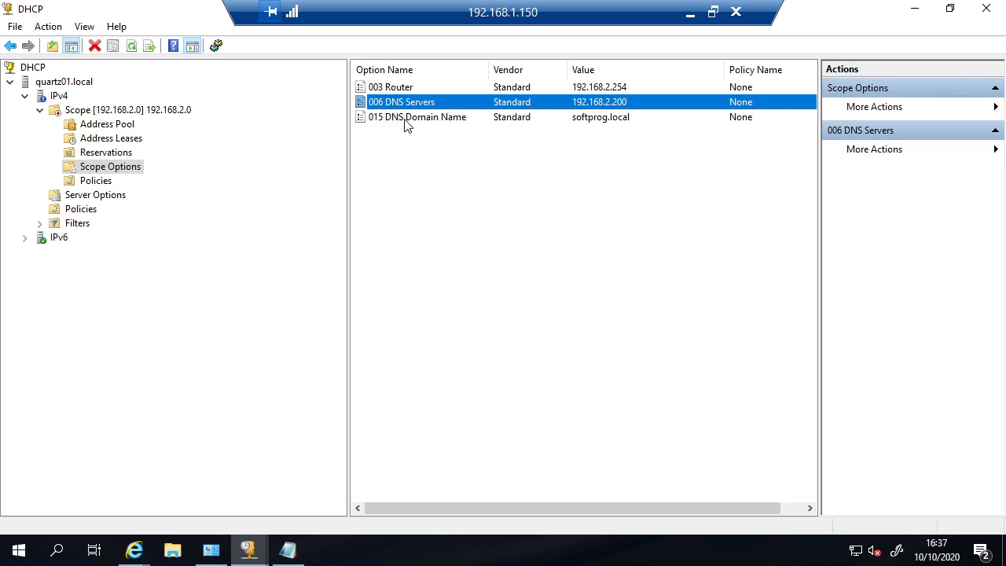
click(408, 120)
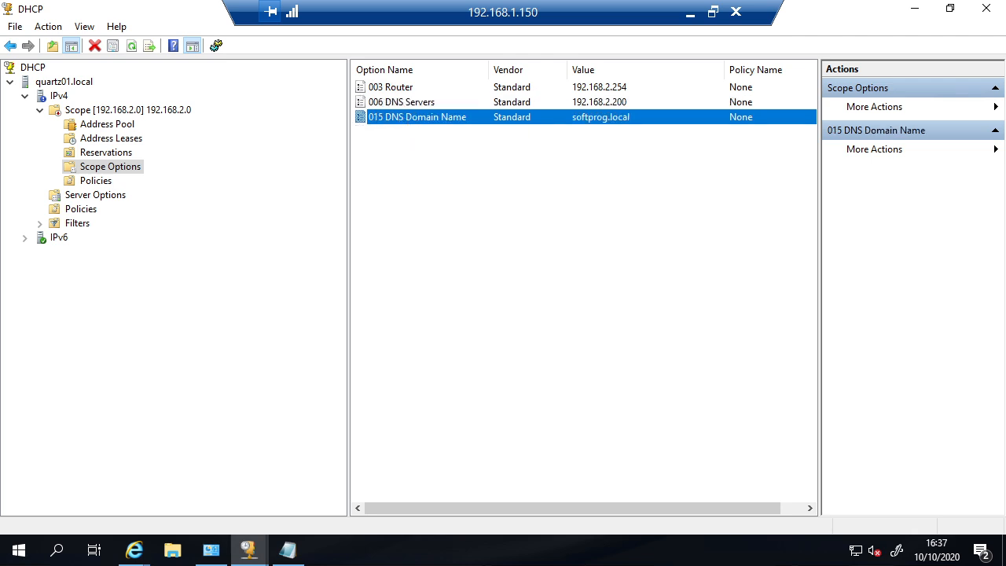